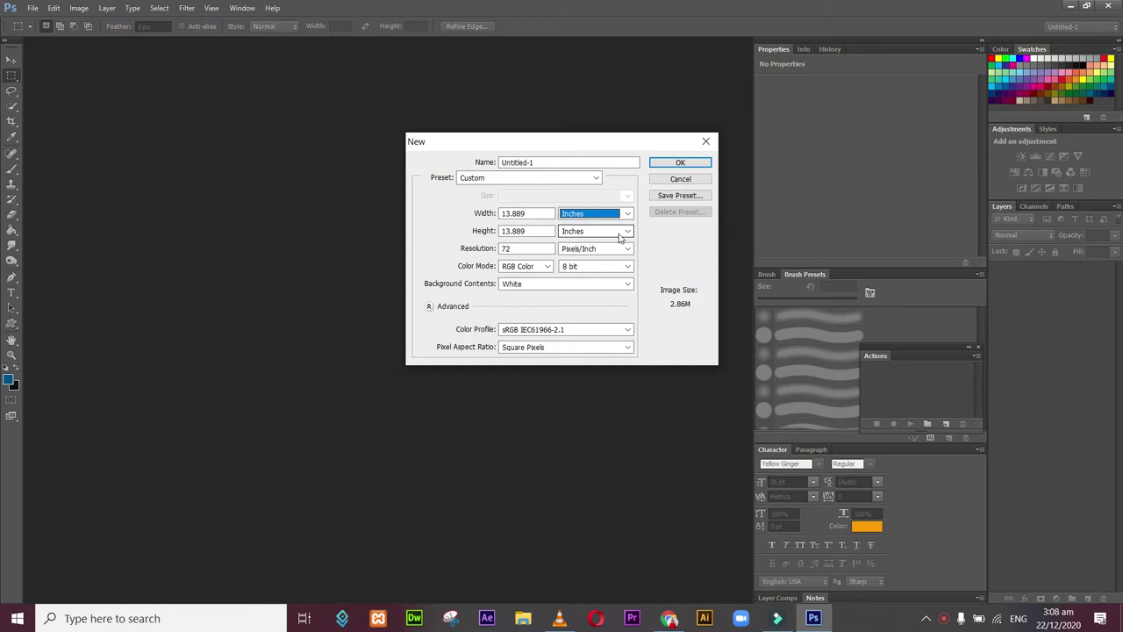
Step: Create a new 12 × 12 inch white document at 300 pixels/inch
click(588, 253)
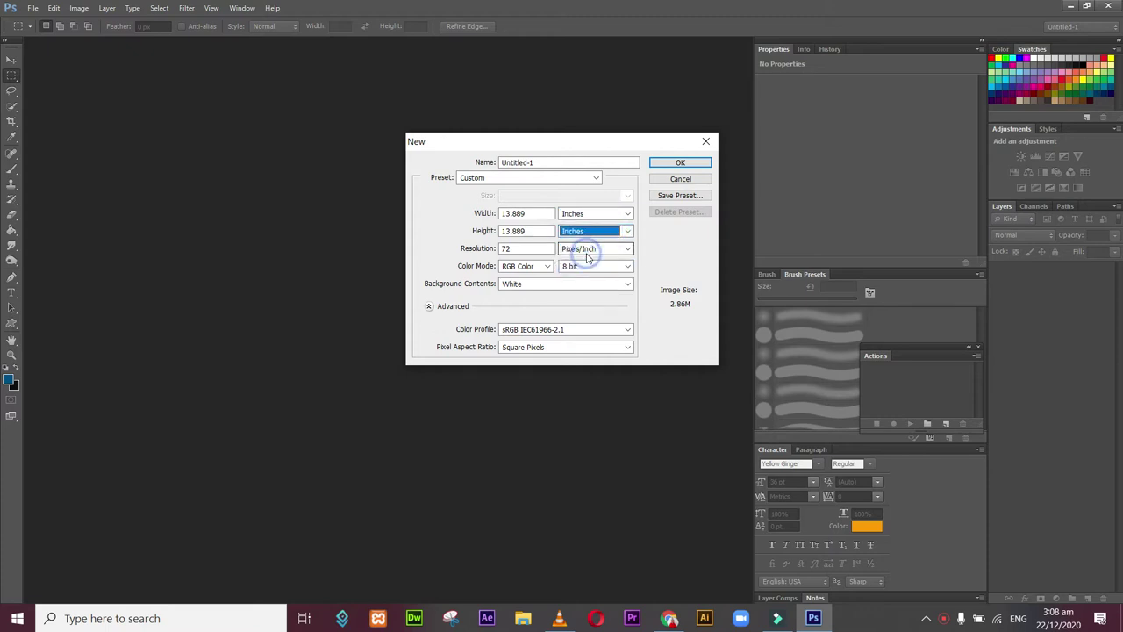
click(527, 214)
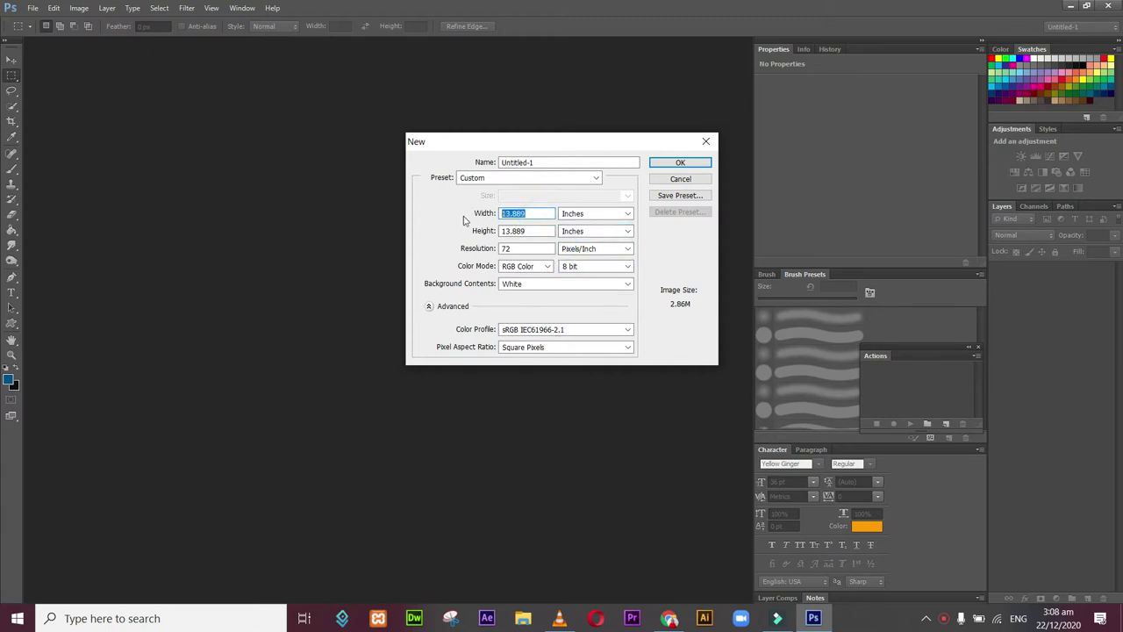
text(12)
click(529, 231)
text(12)
click(518, 249)
text(2)
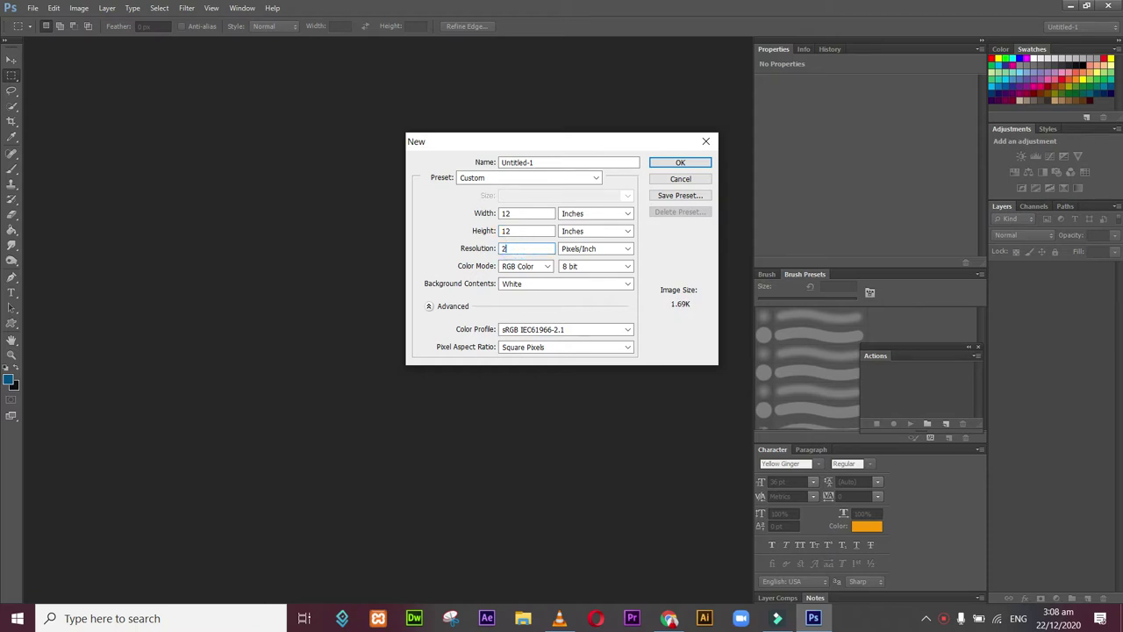
text(300)
click(696, 165)
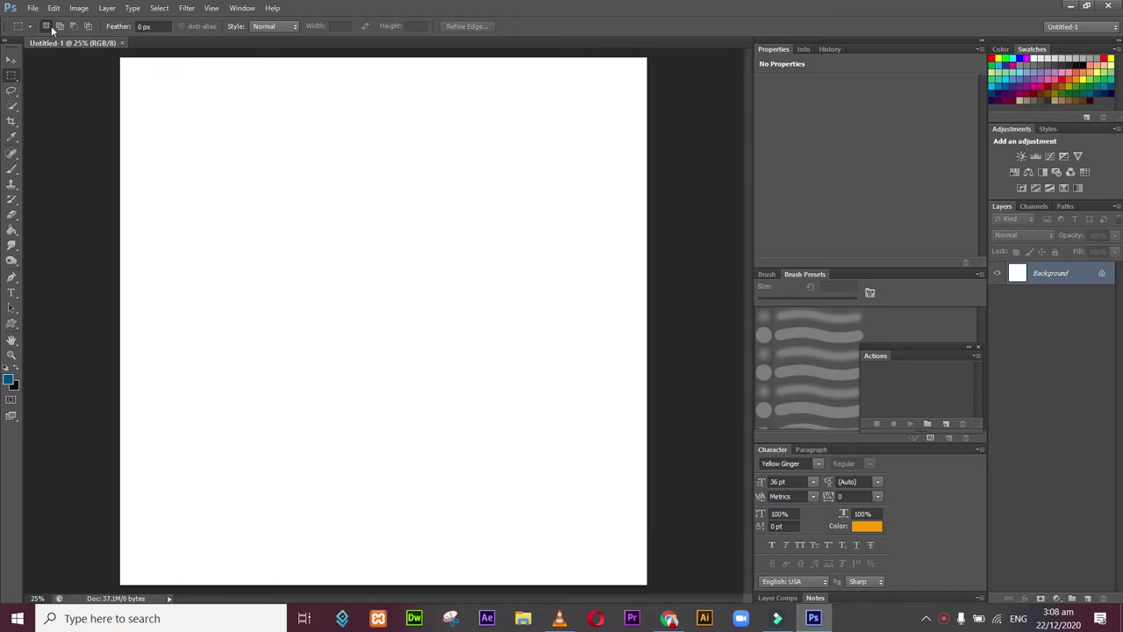
Step: Place baked-fish-dorado-with-lemon-herbs-baking-pan.jpg from Downloads into the document
click(32, 9)
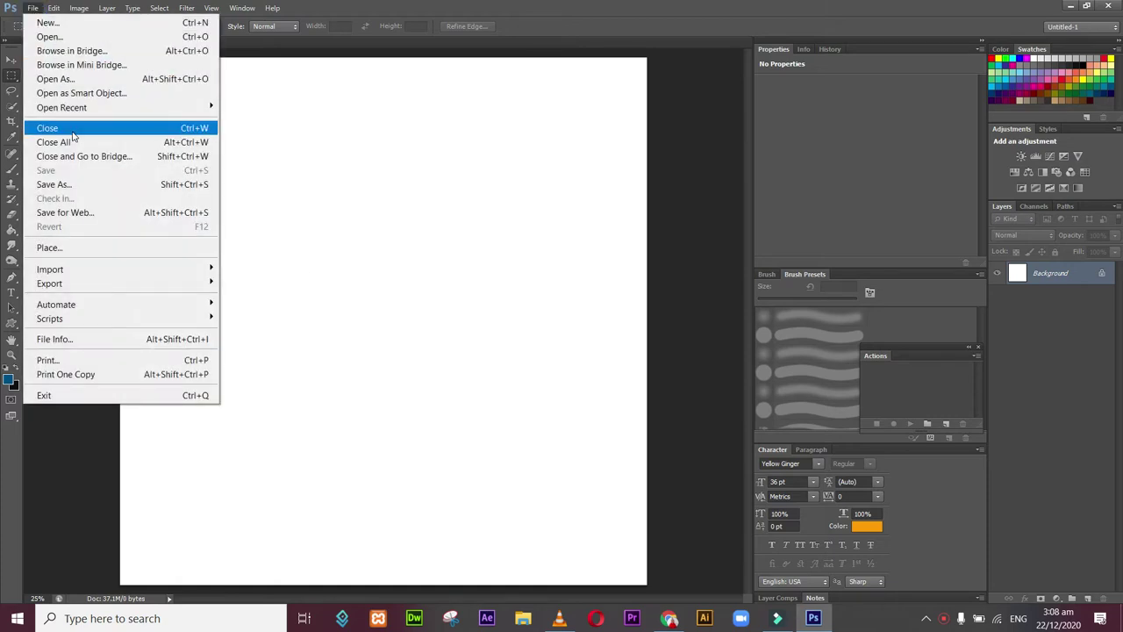
click(66, 248)
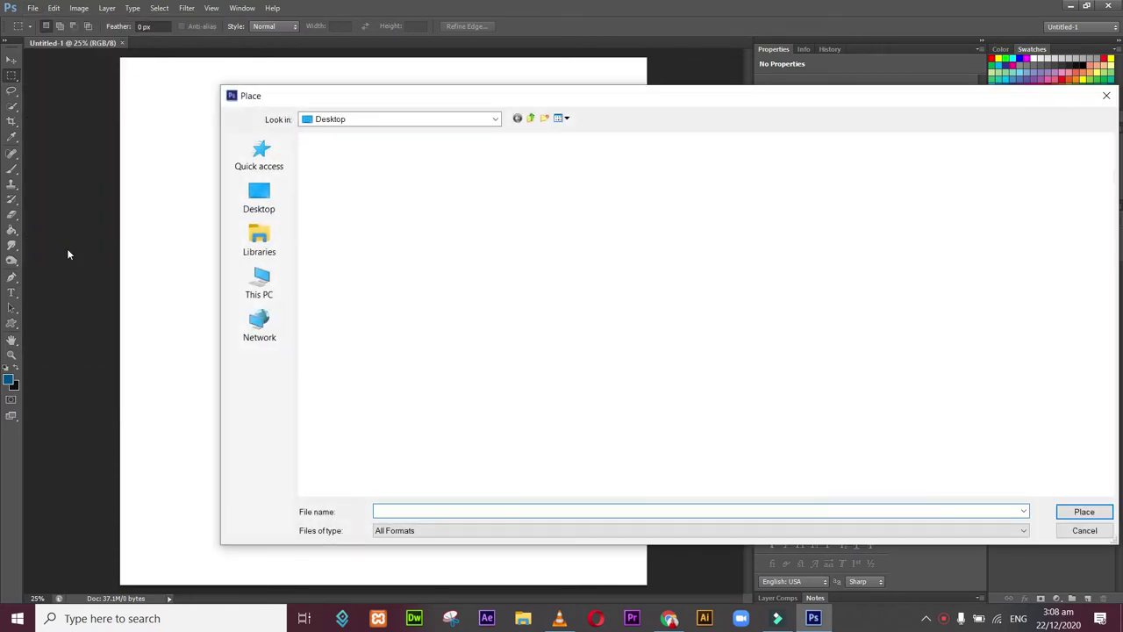
click(269, 283)
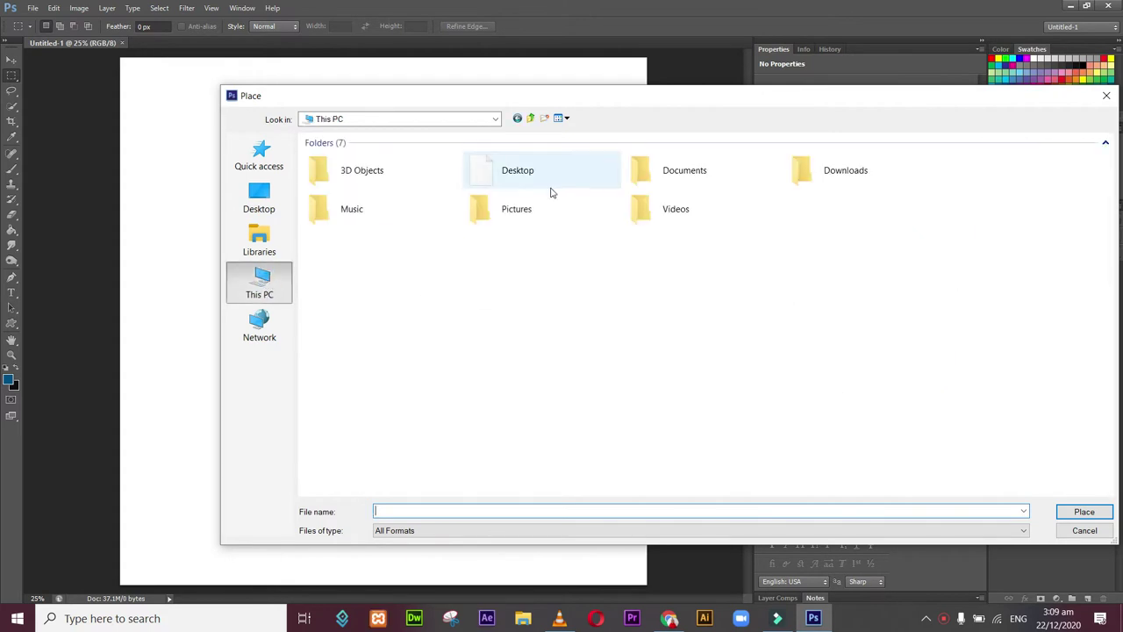
click(838, 184)
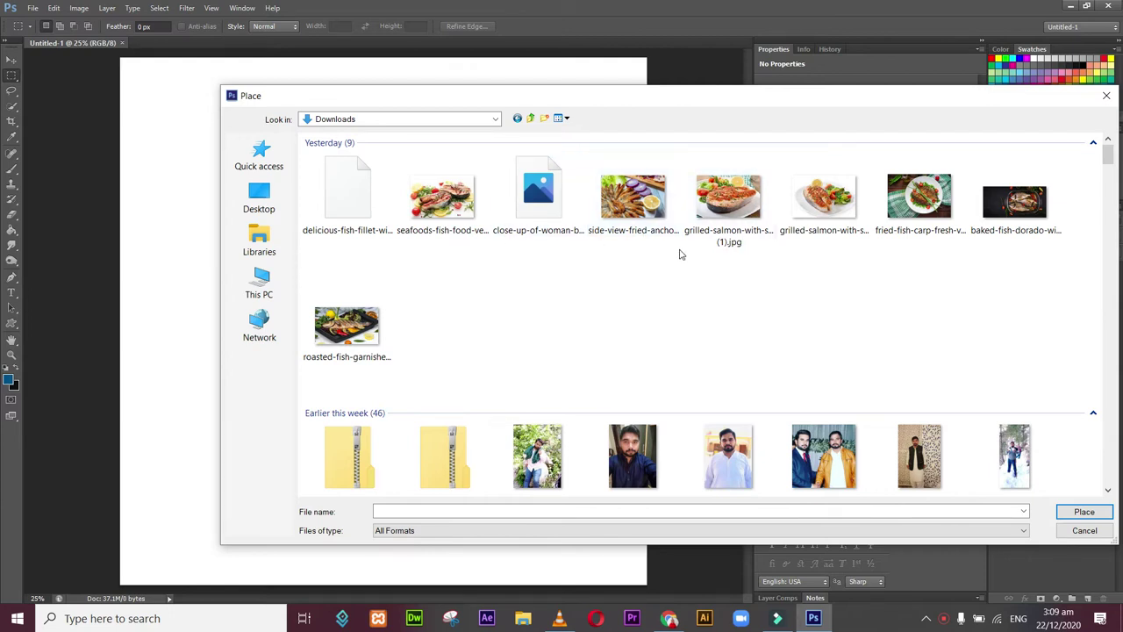
double_click(1005, 210)
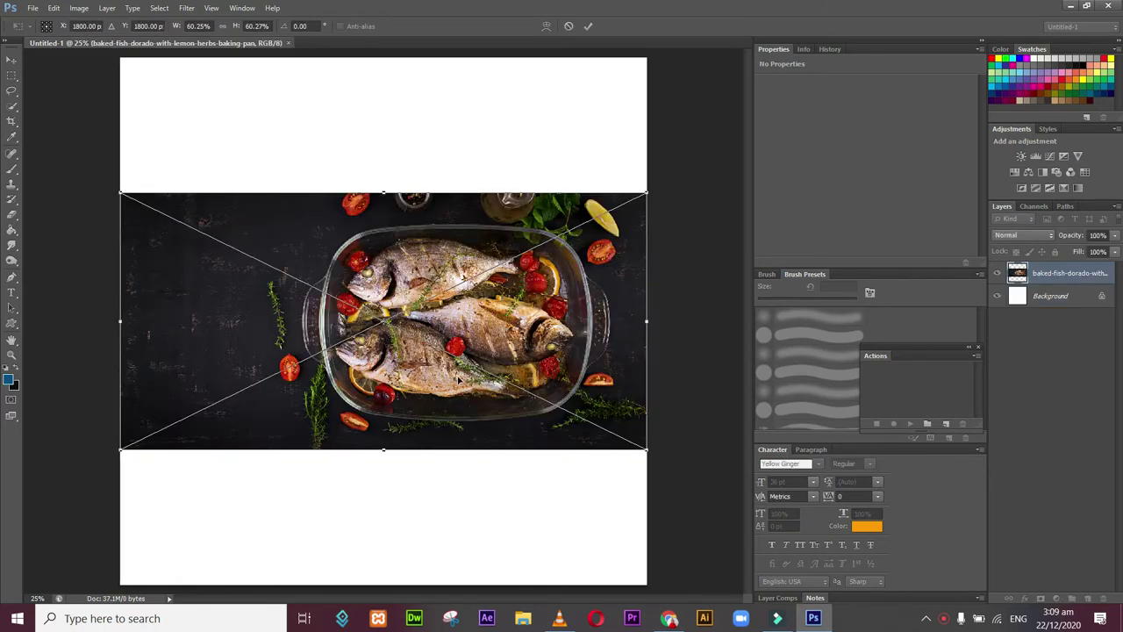
Step: Move the fish photo lower, rescale it from the top-left corner and commit the transform
drag(457, 380, 461, 512)
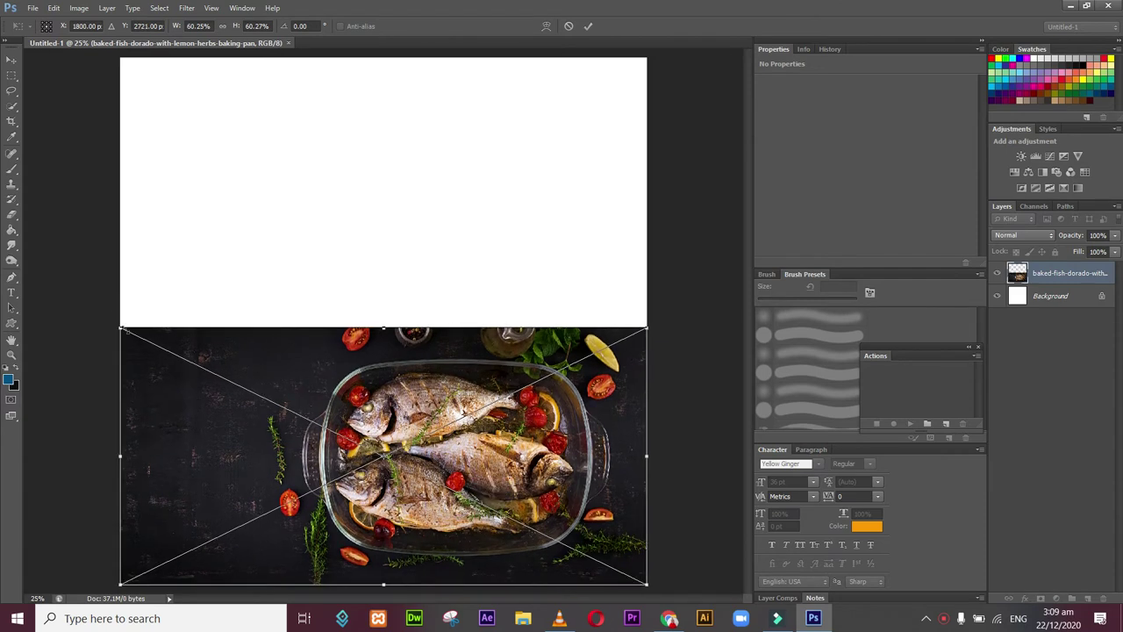
drag(120, 329, 5, 46)
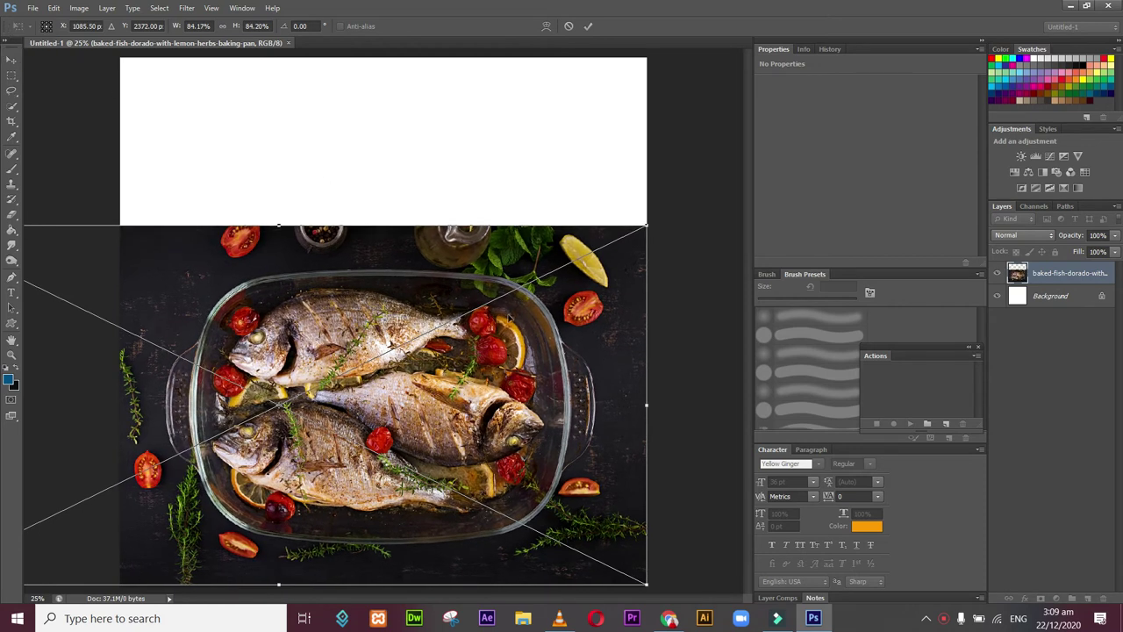
key(Return)
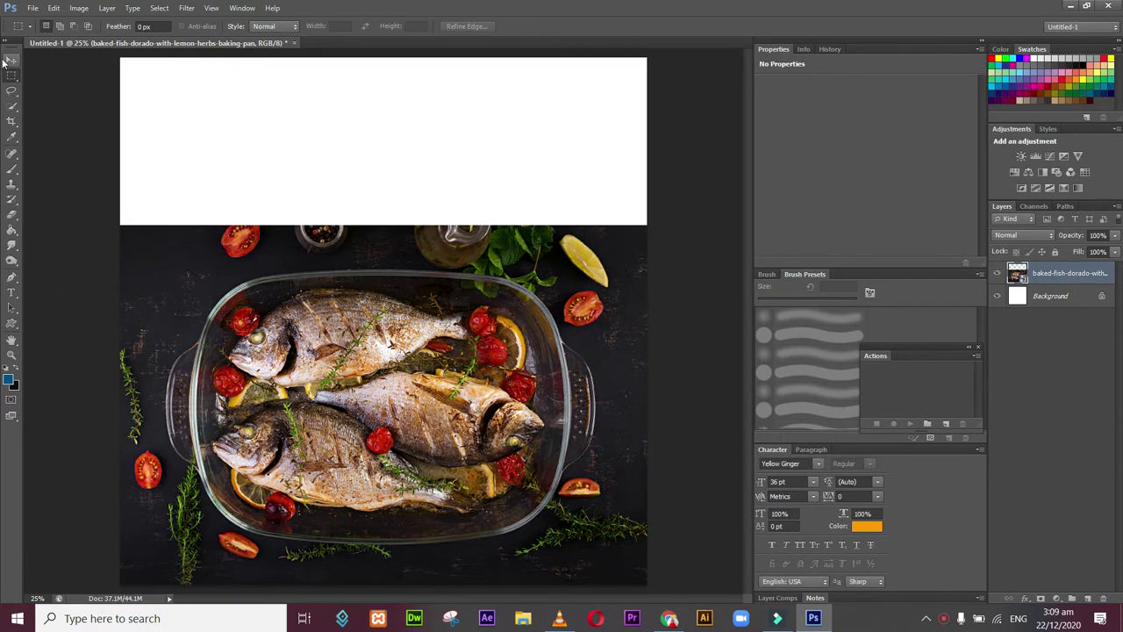
Step: Add a new empty layer above the fish photo layer
click(12, 59)
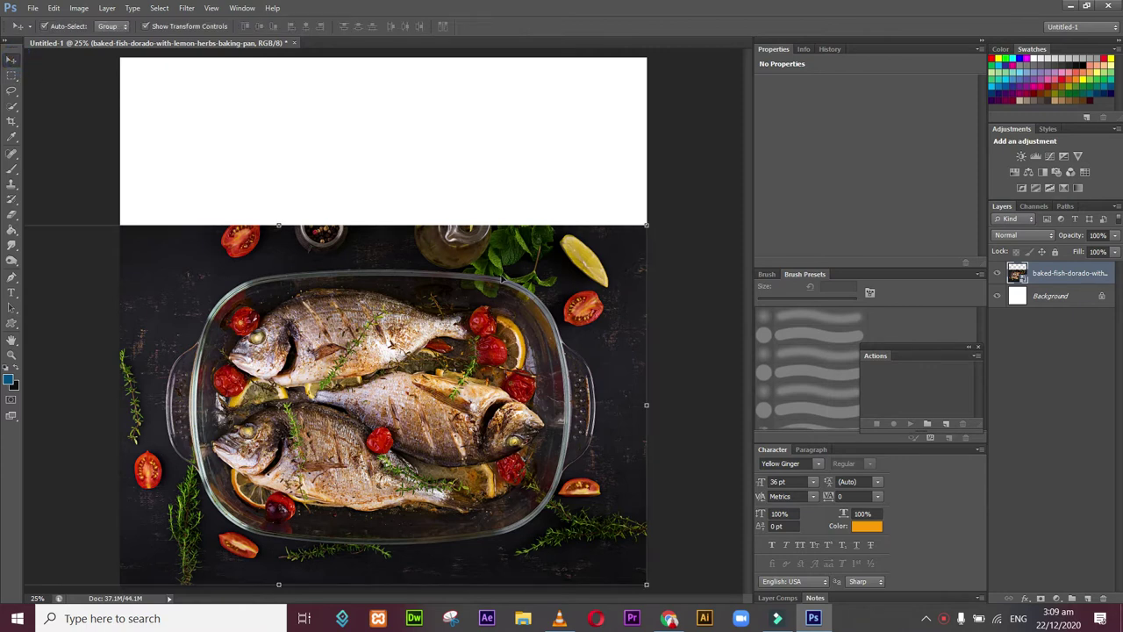
click(686, 360)
click(1064, 280)
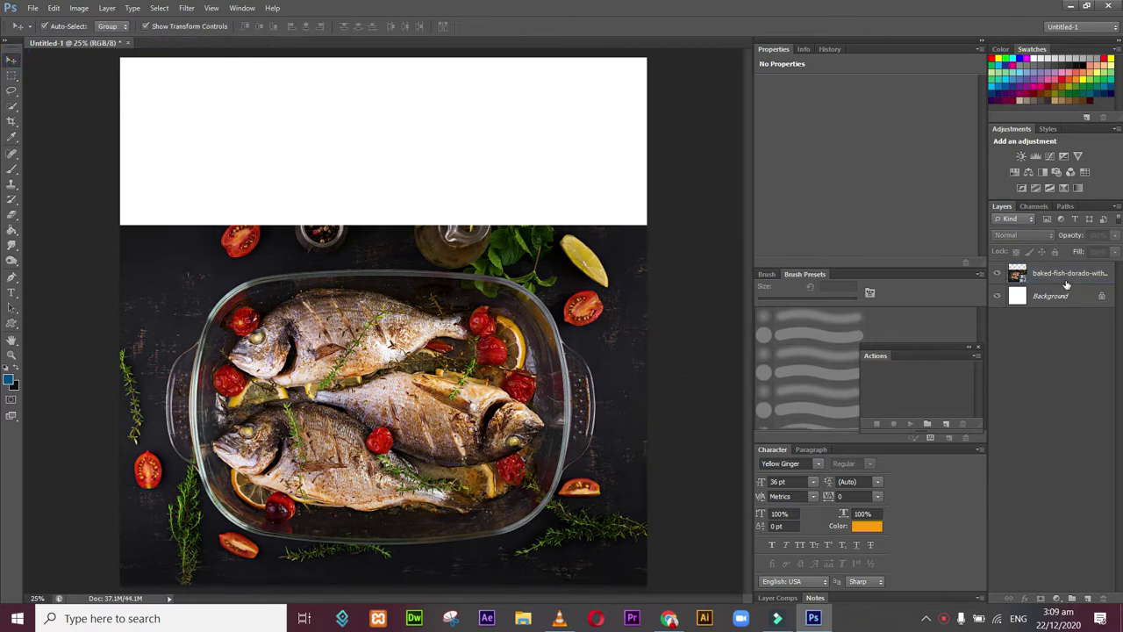
click(1087, 597)
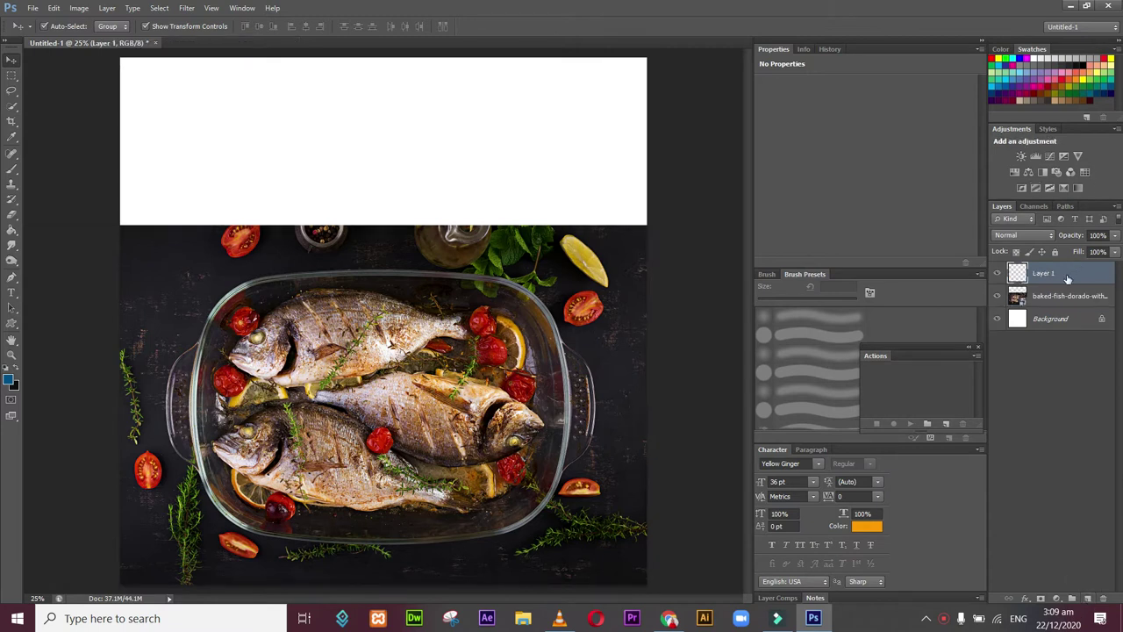
Step: Select the Gradient Tool with a black-to-transparent preset
click(11, 229)
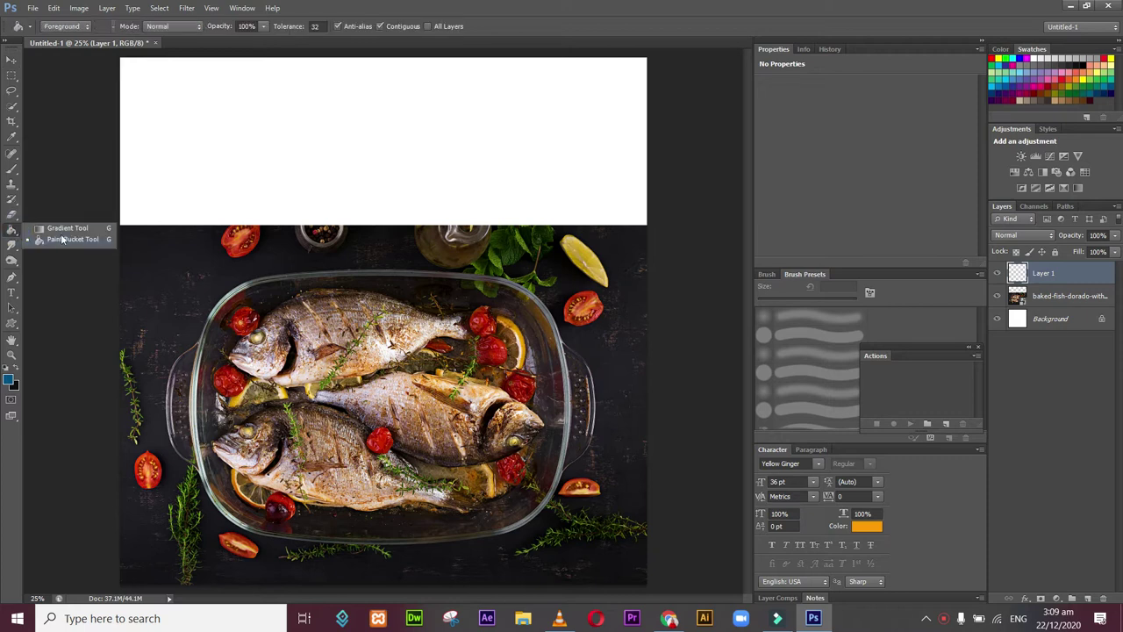
click(64, 228)
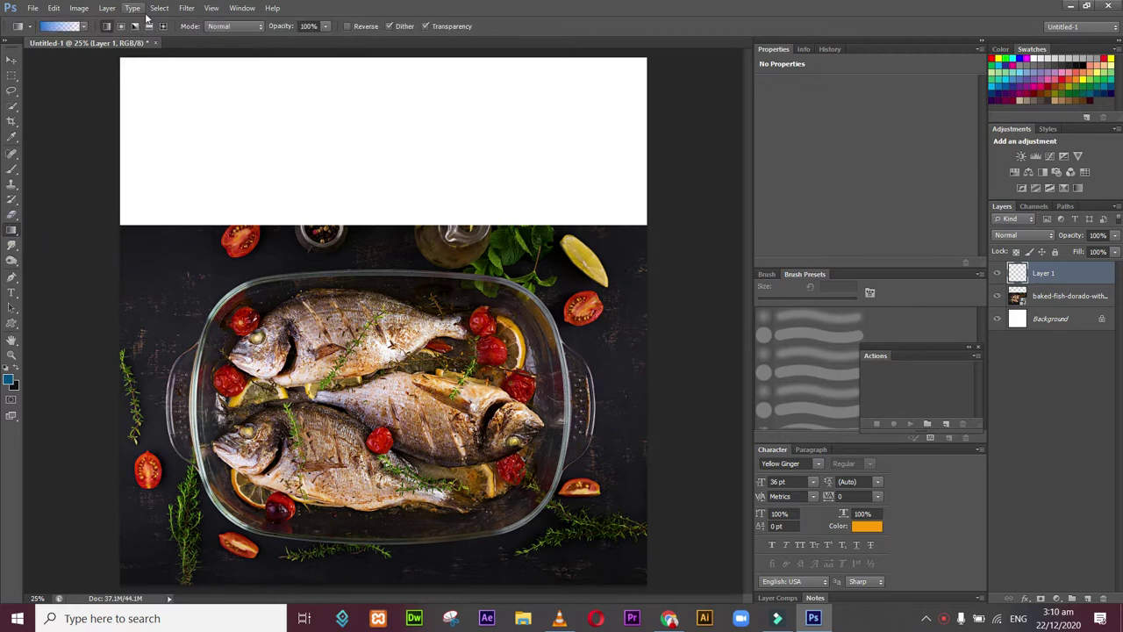
click(83, 27)
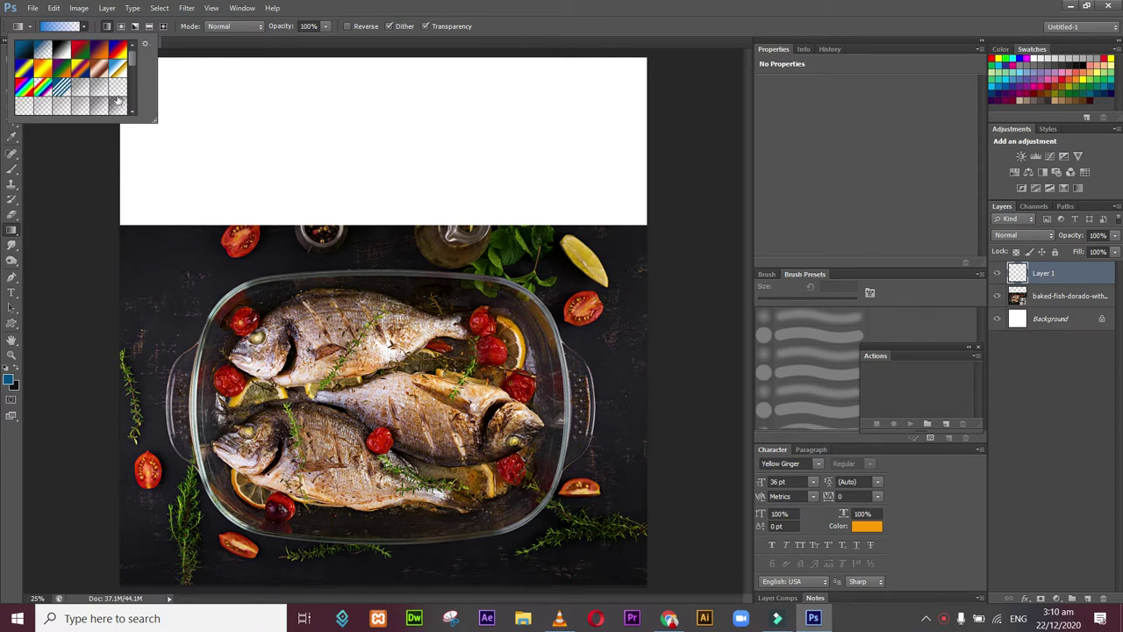
scroll(134, 60, down, 5)
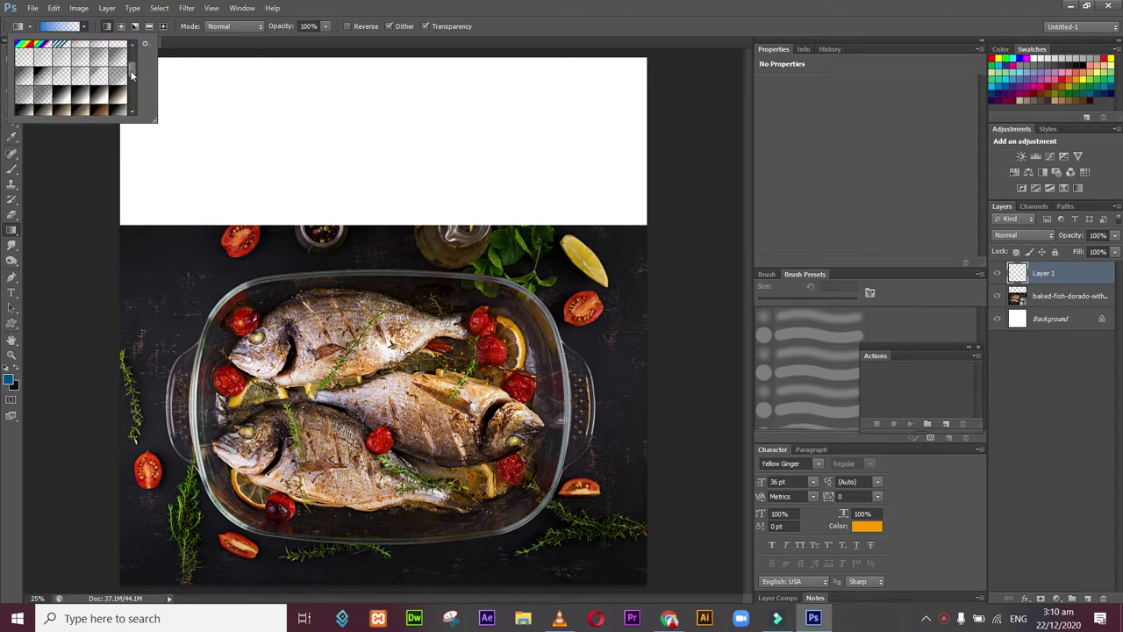
click(43, 76)
Step: Drag the gradient down across the white top band until it fades darkly toward the photo
click(362, 55)
drag(362, 54, 355, 151)
drag(356, 56, 367, 191)
drag(409, 133, 416, 226)
drag(421, 132, 407, 239)
drag(414, 146, 409, 270)
drag(406, 60, 390, 253)
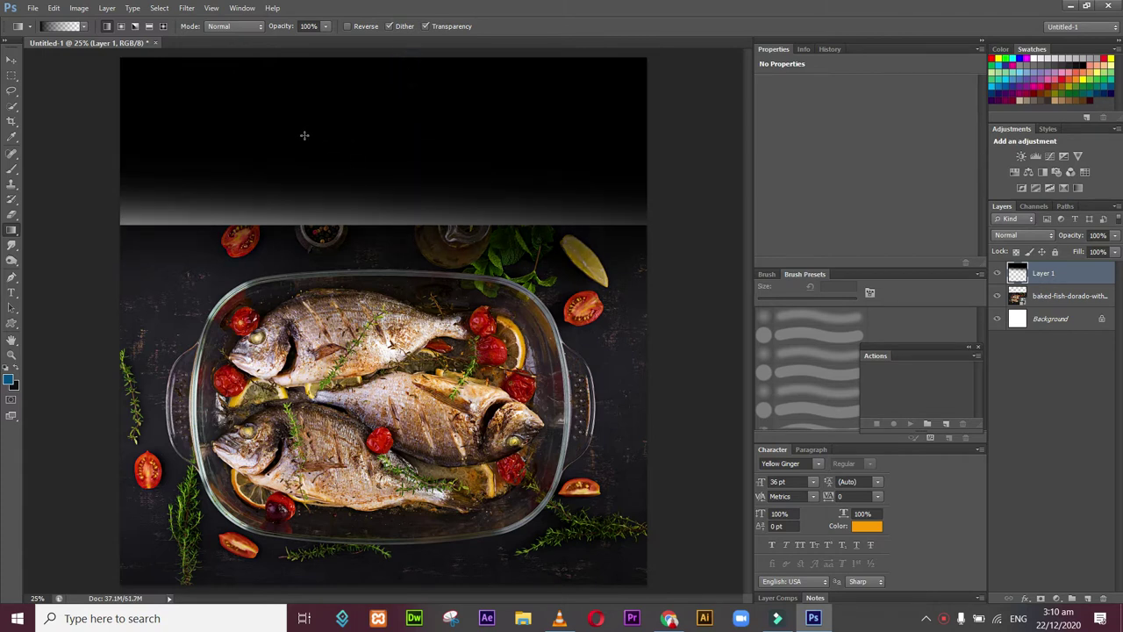
drag(298, 114, 313, 267)
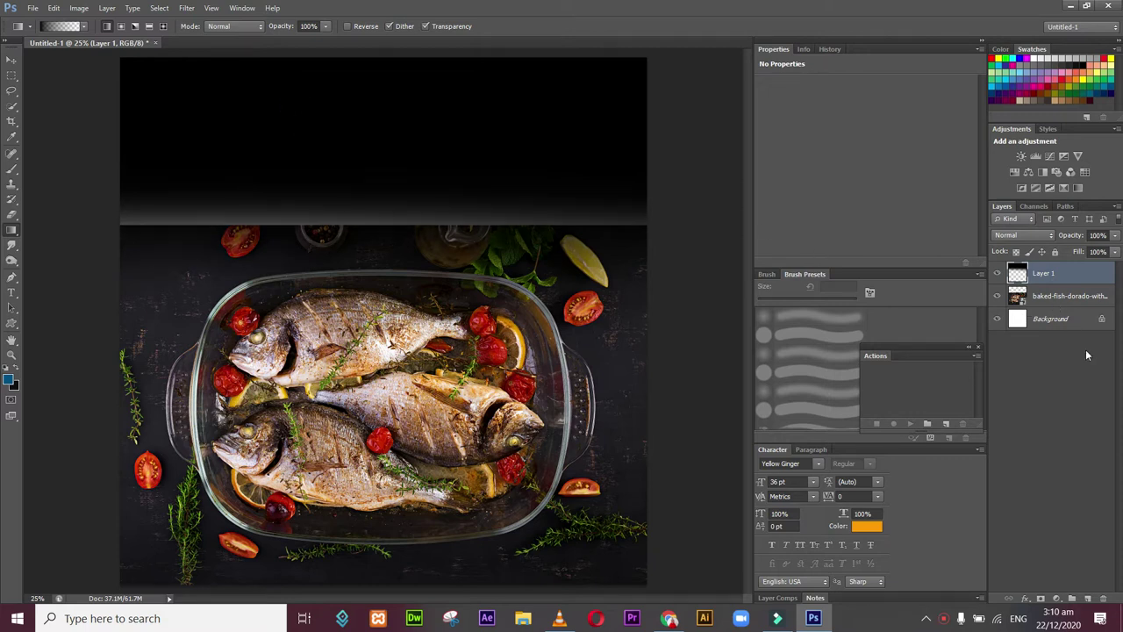
Step: Add Layer 2 below the fish photo and fill it with solid black
click(1088, 600)
drag(1065, 273, 1060, 331)
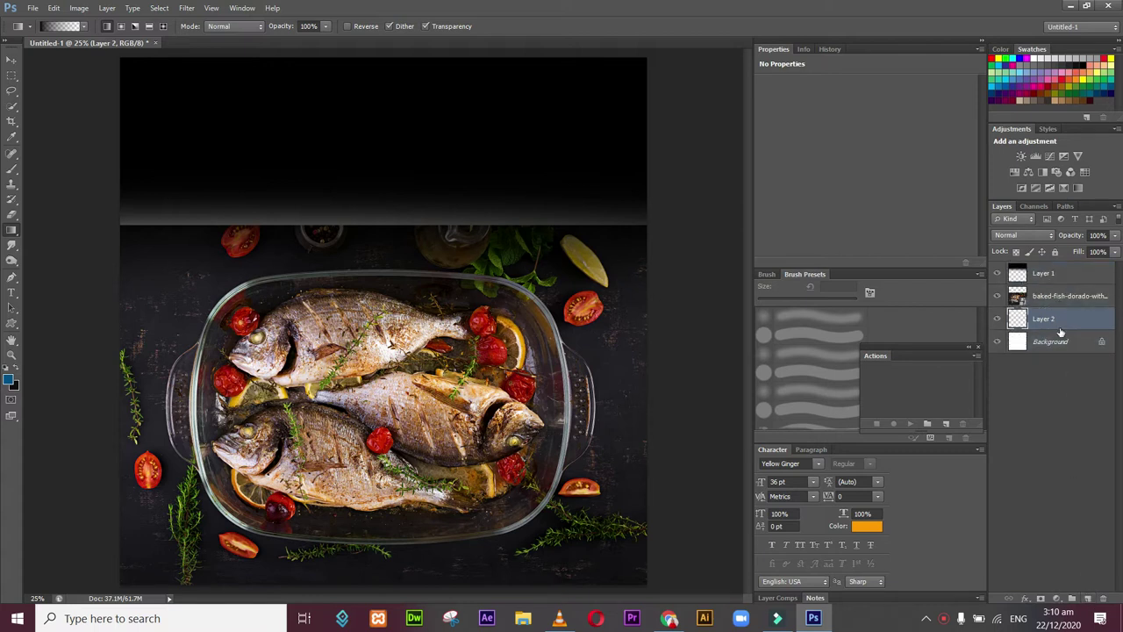
click(10, 381)
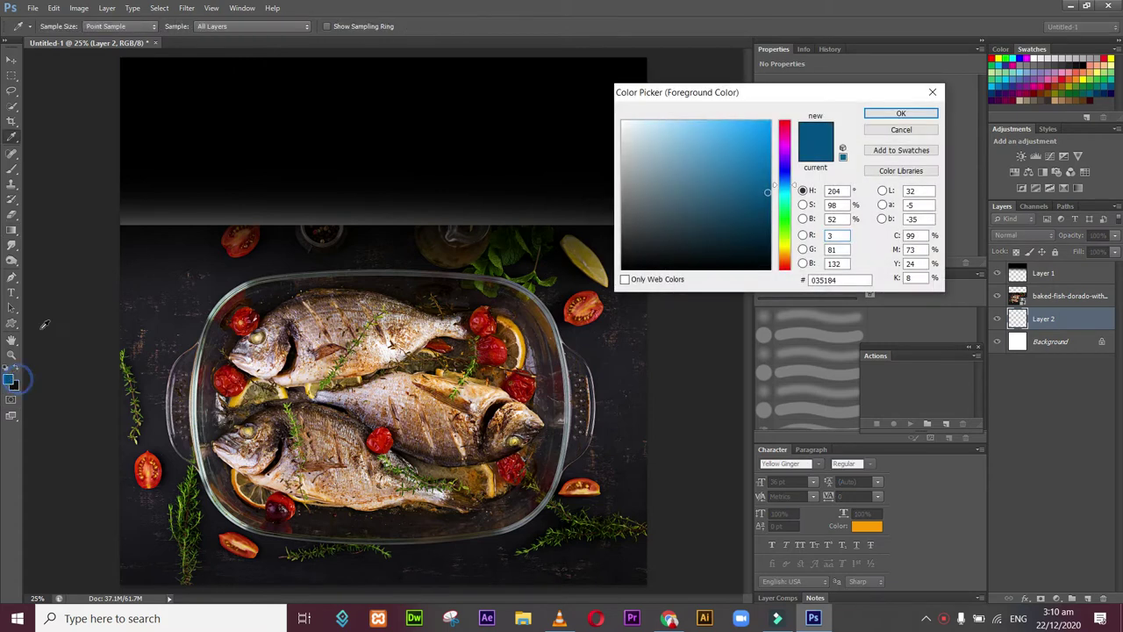
click(462, 156)
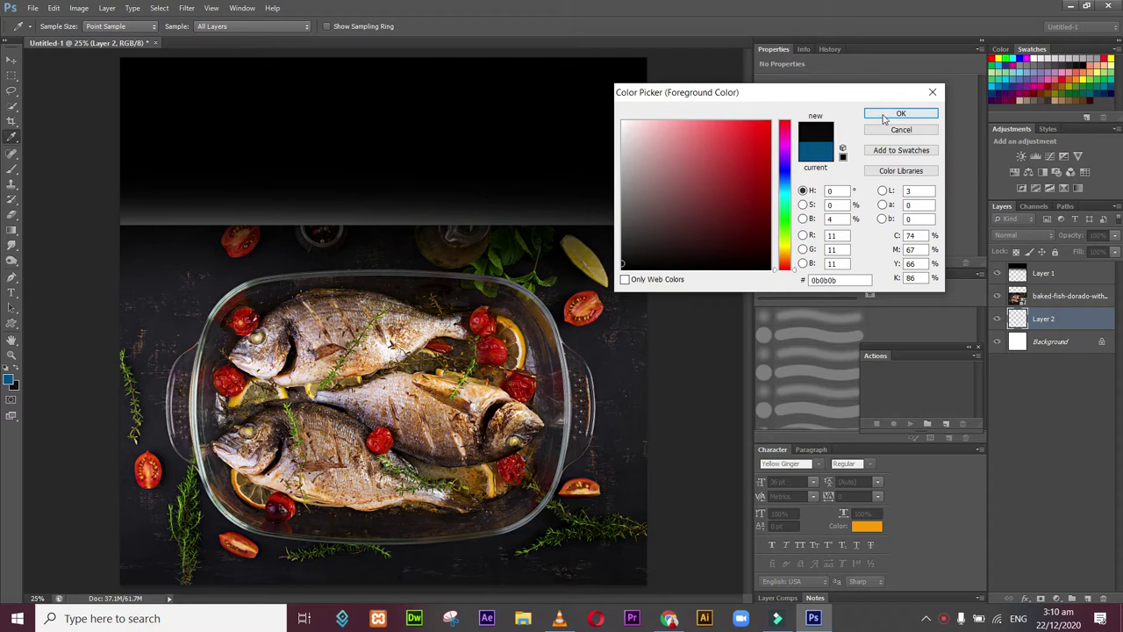
click(894, 114)
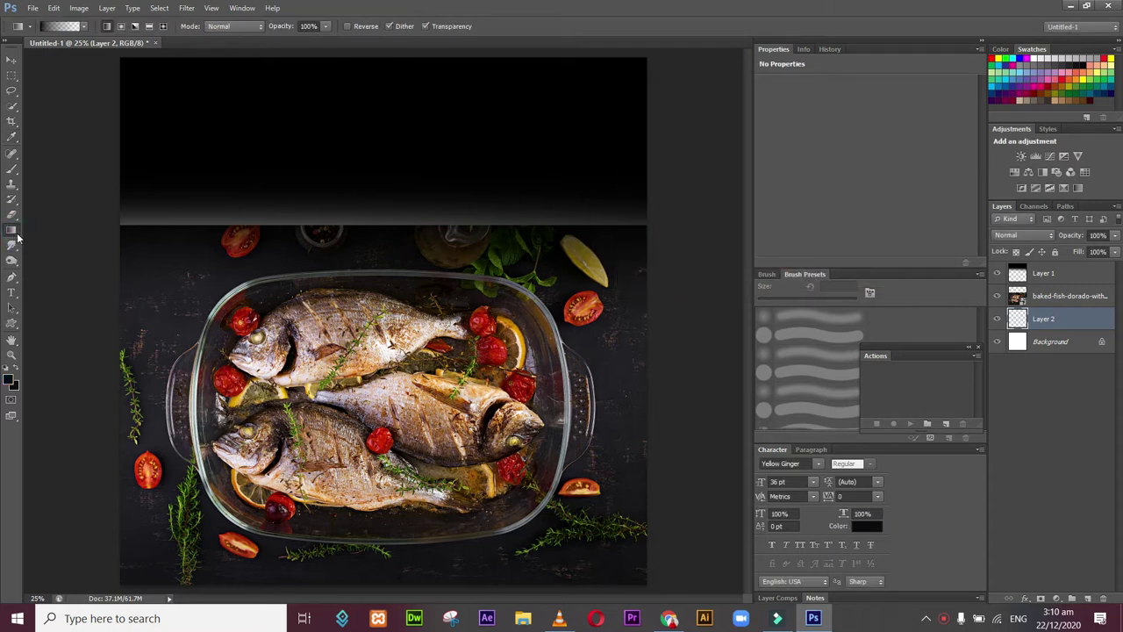
right_click(16, 235)
click(65, 239)
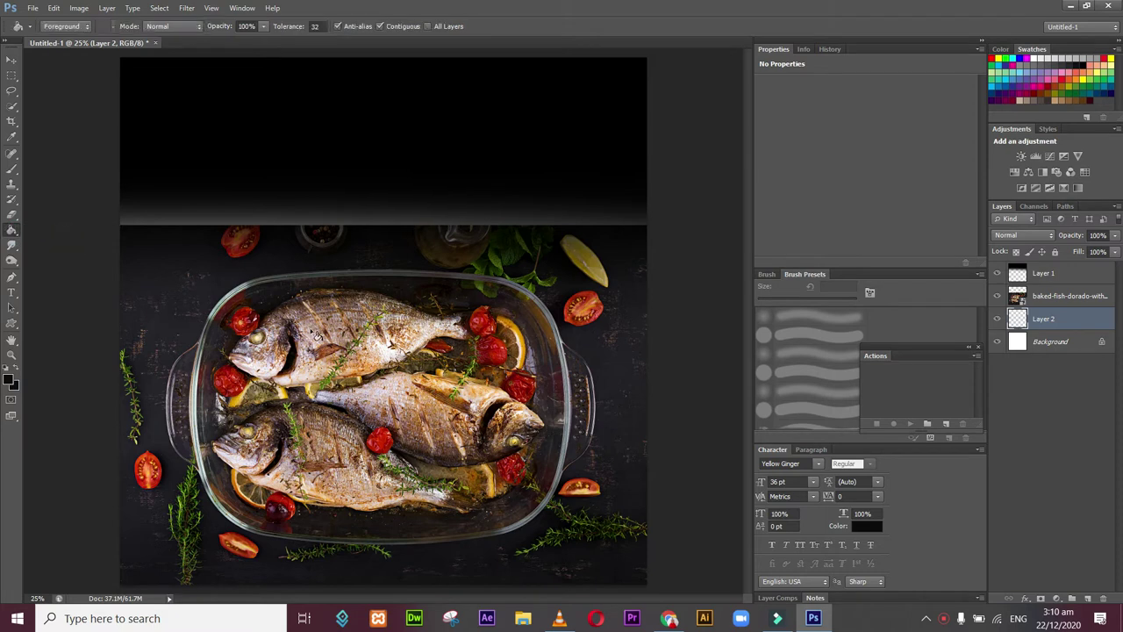
click(318, 336)
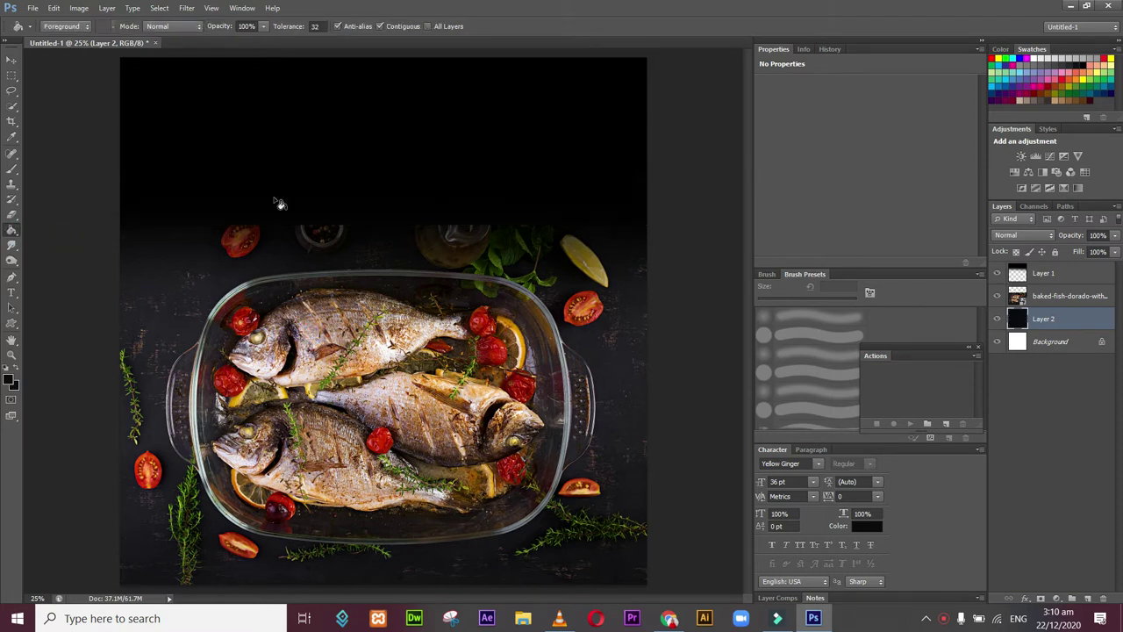
Step: Move the gradient Layer 1 higher on the canvas
click(12, 58)
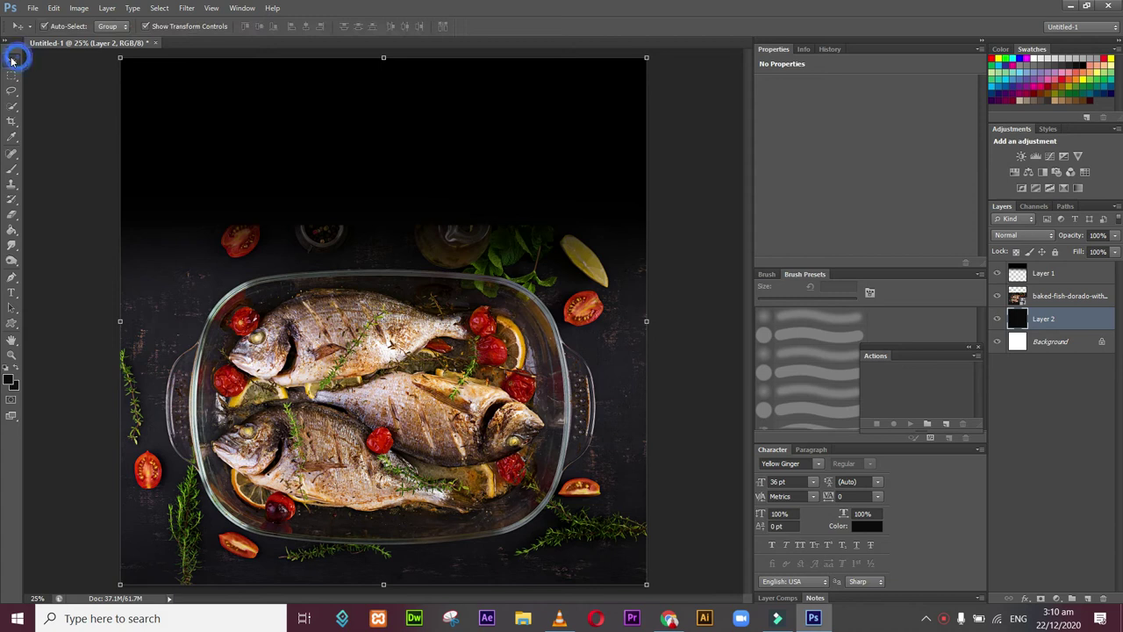
click(1069, 278)
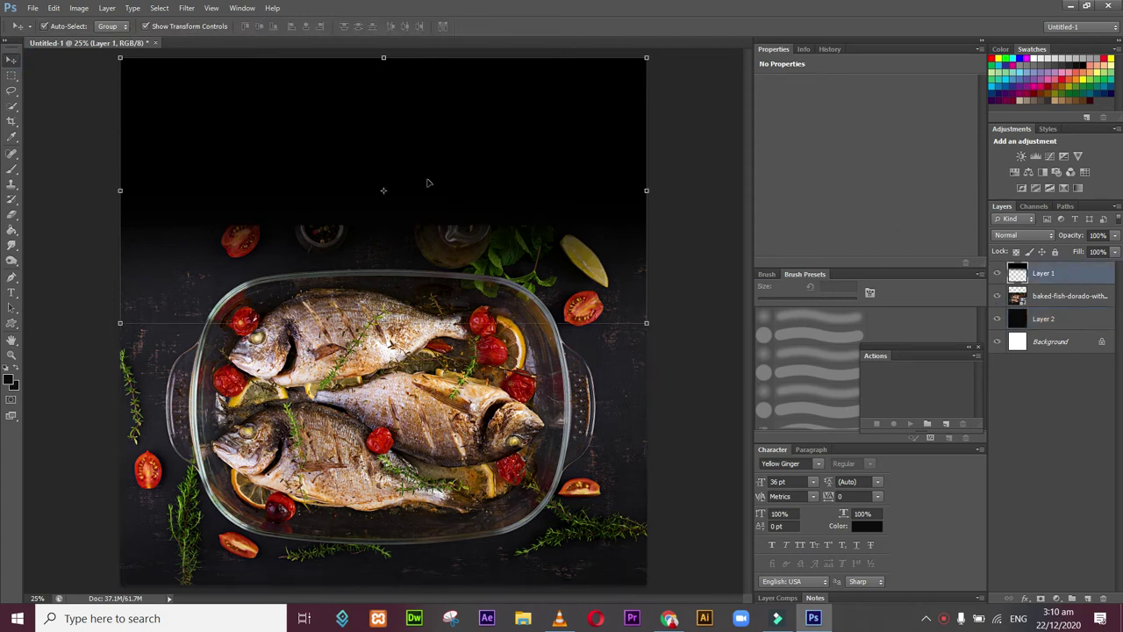
drag(416, 170, 419, 139)
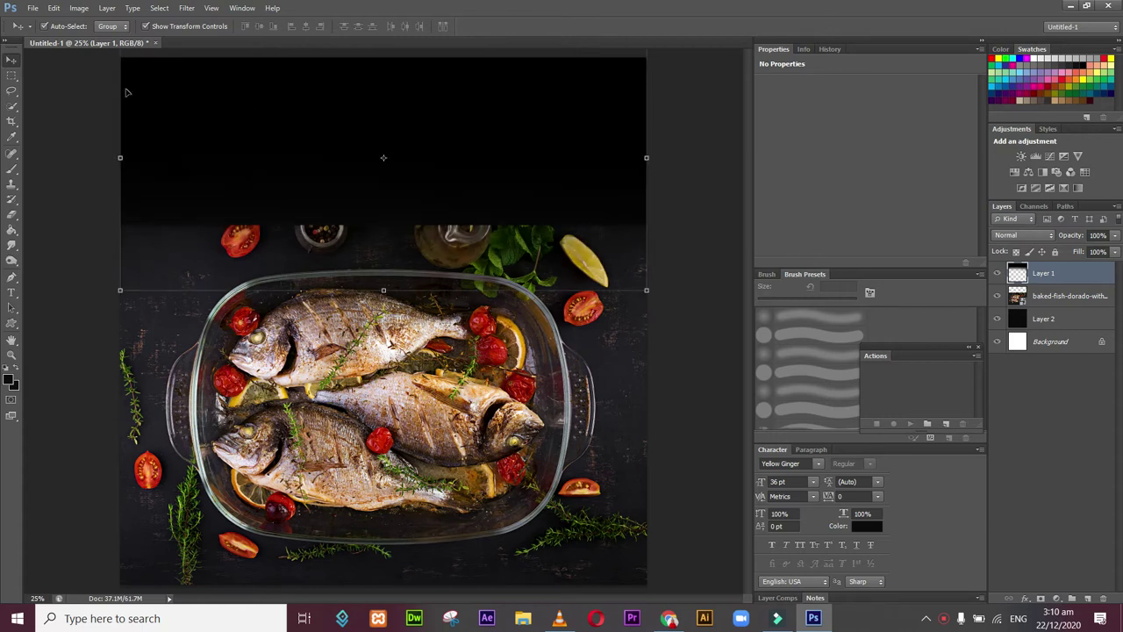
Step: Redraw black-to-transparent gradients over the top so the black fades into the fish photo
click(15, 236)
click(61, 228)
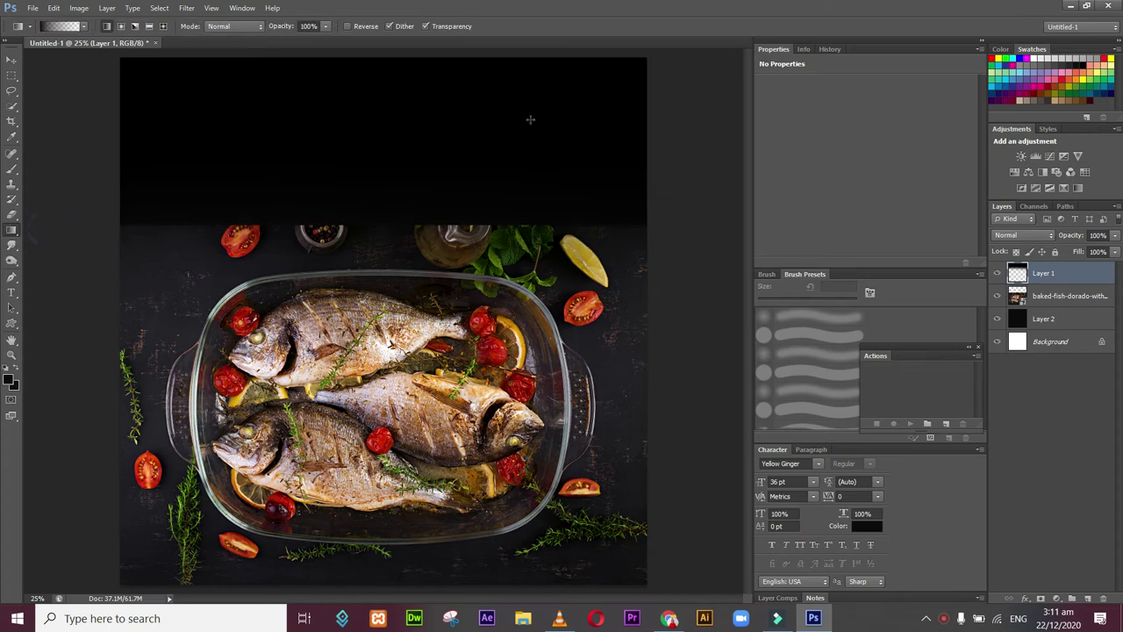
drag(366, 155, 368, 246)
drag(383, 126, 385, 265)
drag(389, 153, 393, 299)
drag(412, 49, 399, 265)
drag(416, 74, 401, 257)
drag(421, 110, 425, 212)
drag(439, 143, 440, 193)
drag(507, 79, 508, 249)
drag(425, 78, 428, 270)
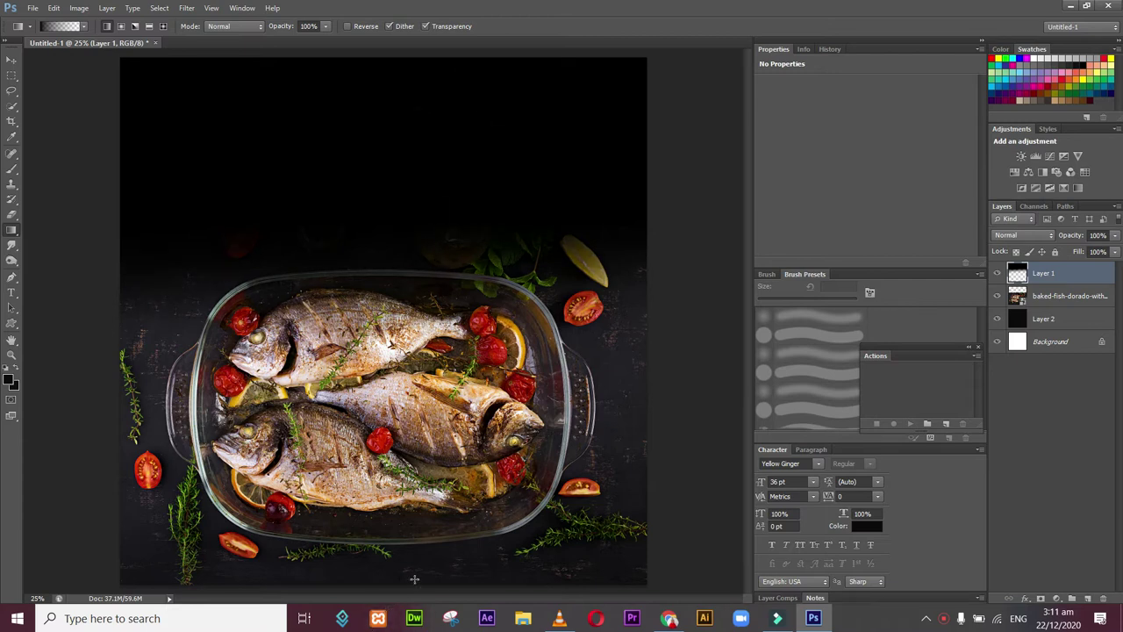
Step: Try darkening the bottom edge with gradients, then undo both attempts
drag(414, 579, 414, 569)
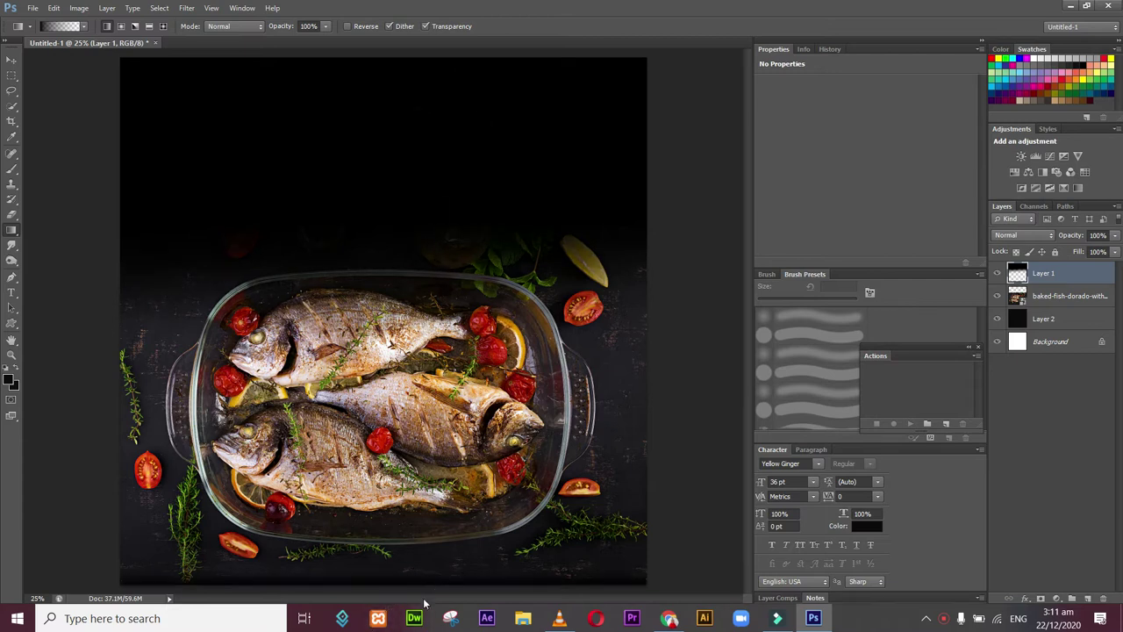
key(ctrl+z)
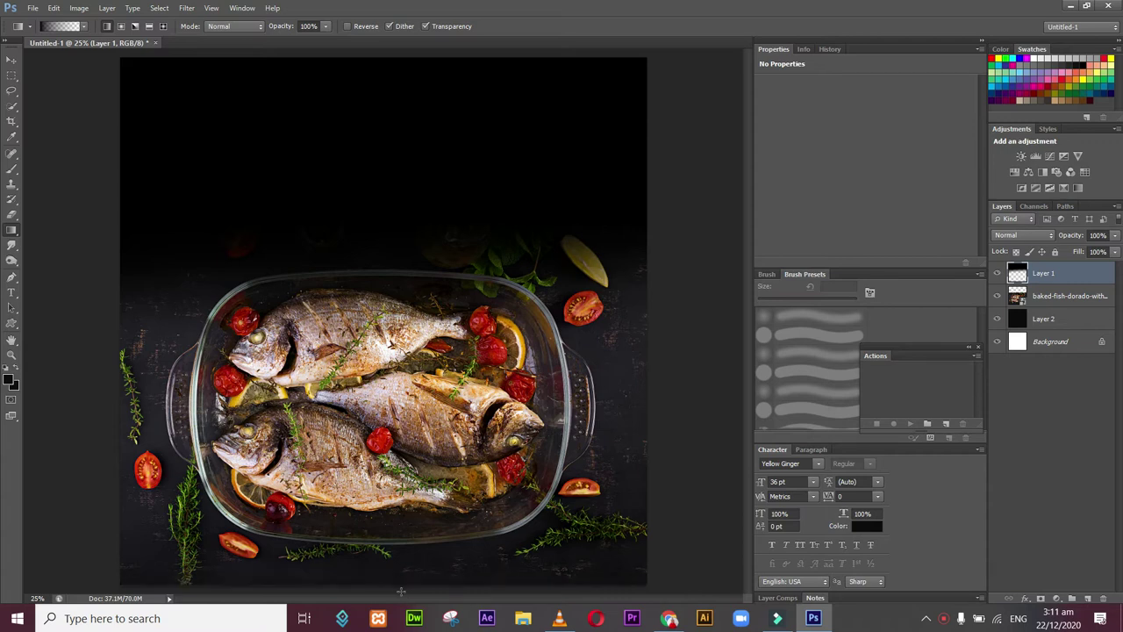
drag(409, 576, 422, 478)
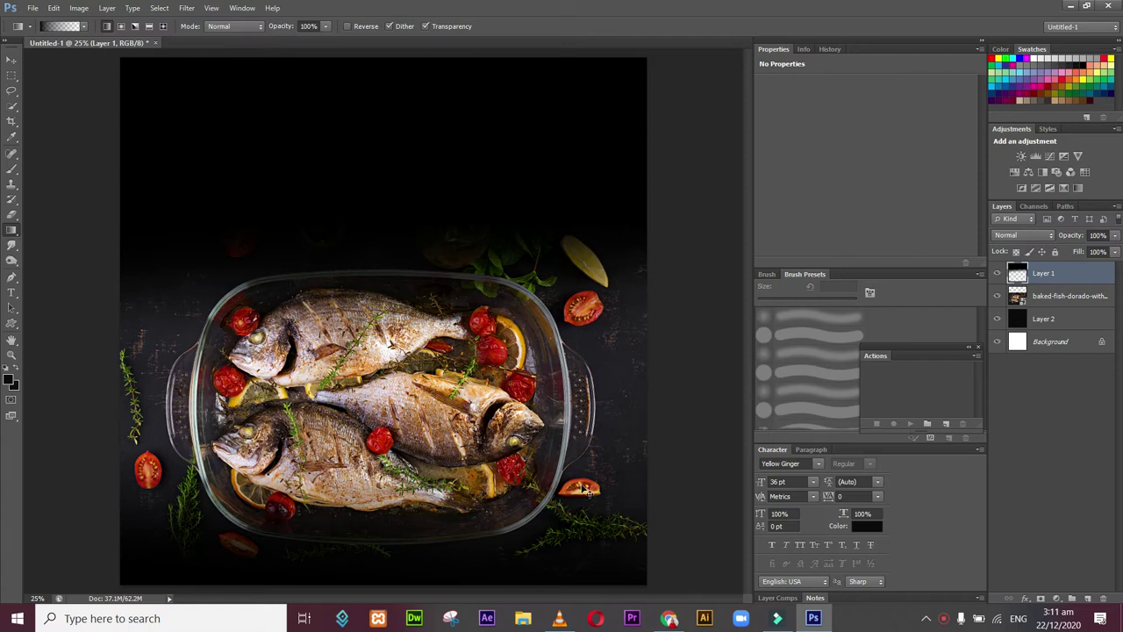
key(ctrl+z)
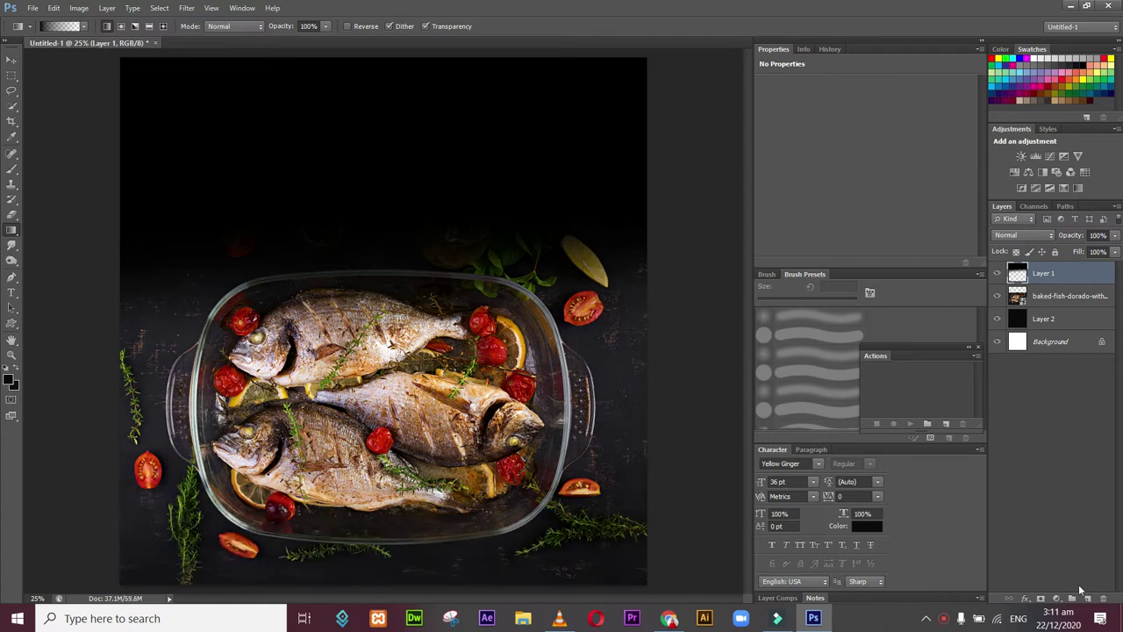
Step: Add a new layer and lower Layer 1's opacity to soften the top fade
click(1088, 600)
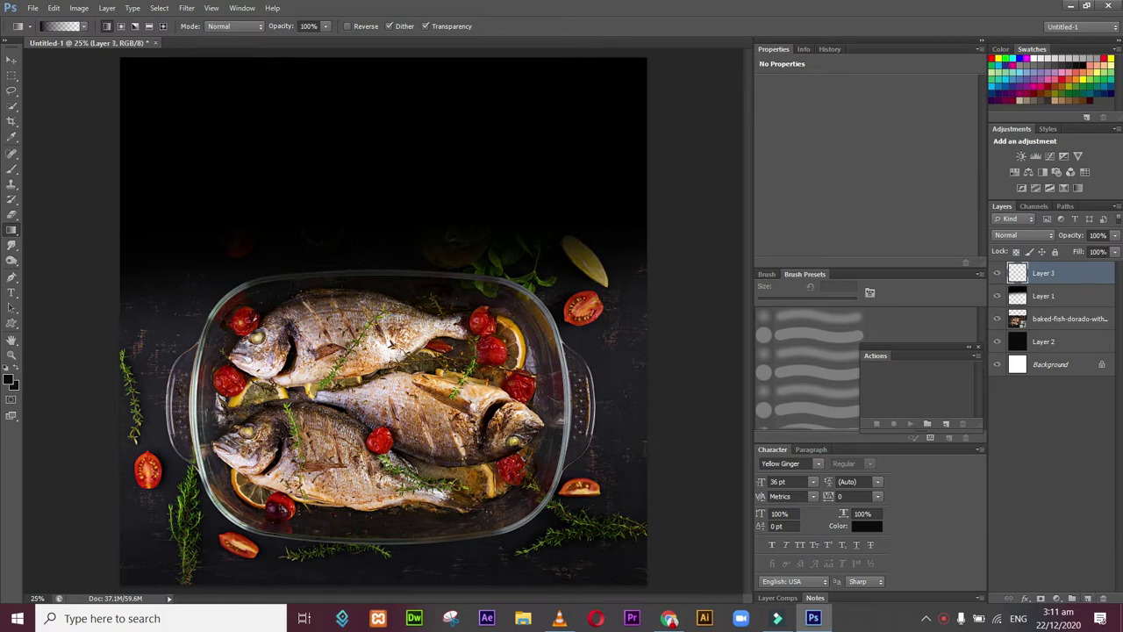
click(1073, 297)
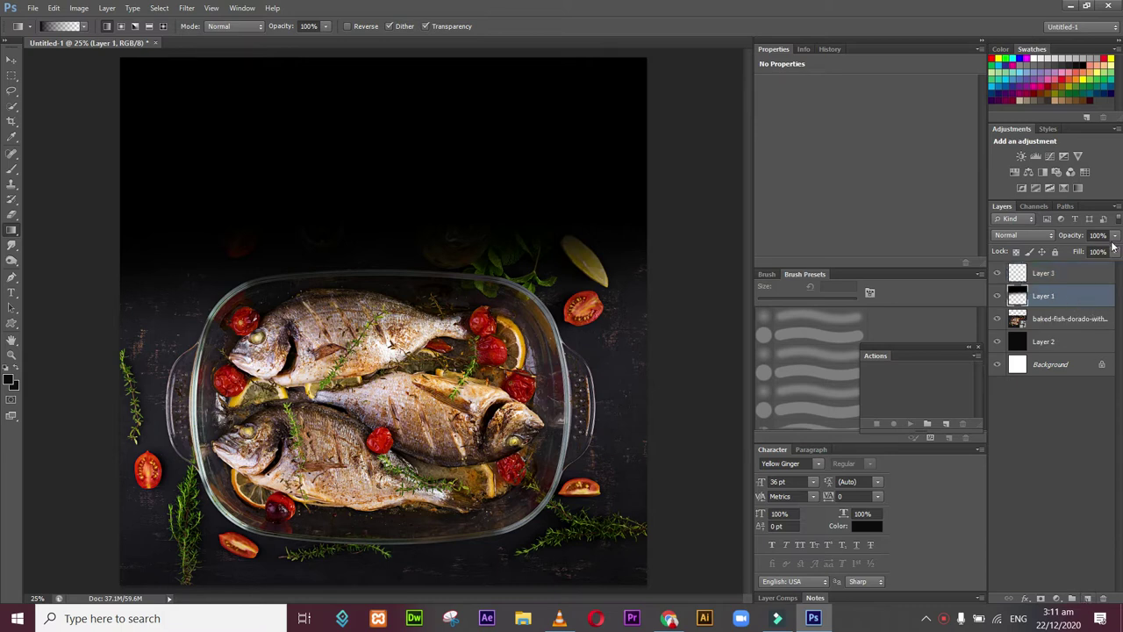
mouse_move(1114, 238)
mouse_down()
mouse_move(1117, 252)
mouse_move(1099, 254)
mouse_move(1111, 252)
mouse_up()
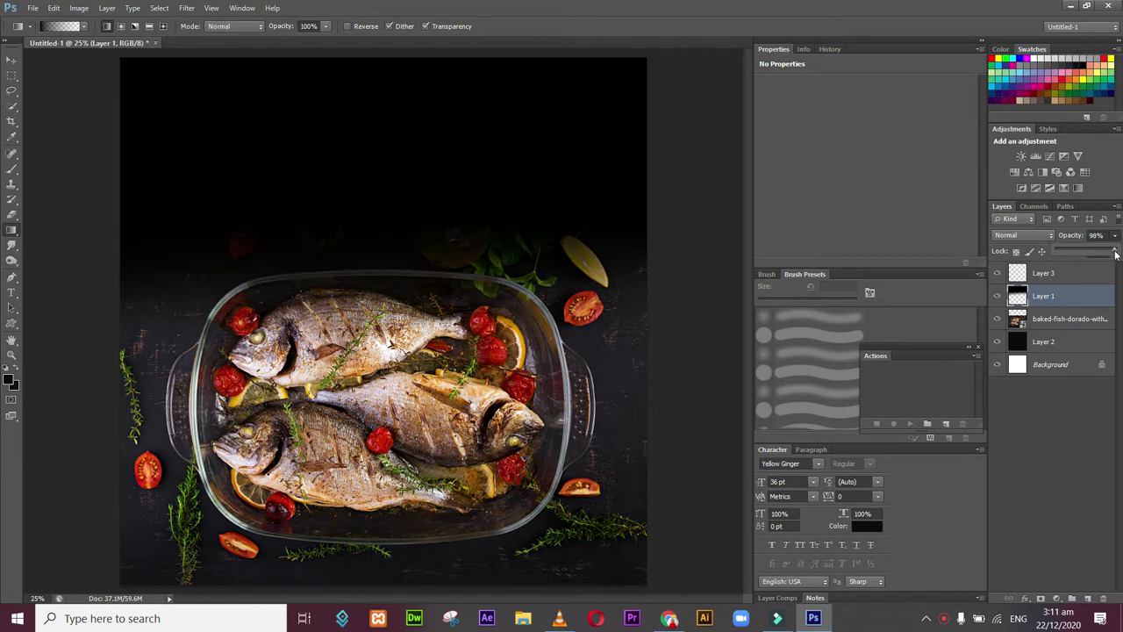
Step: Draw an upward dark fade from the bottom edge on Layer 3 at 65% opacity
click(1059, 273)
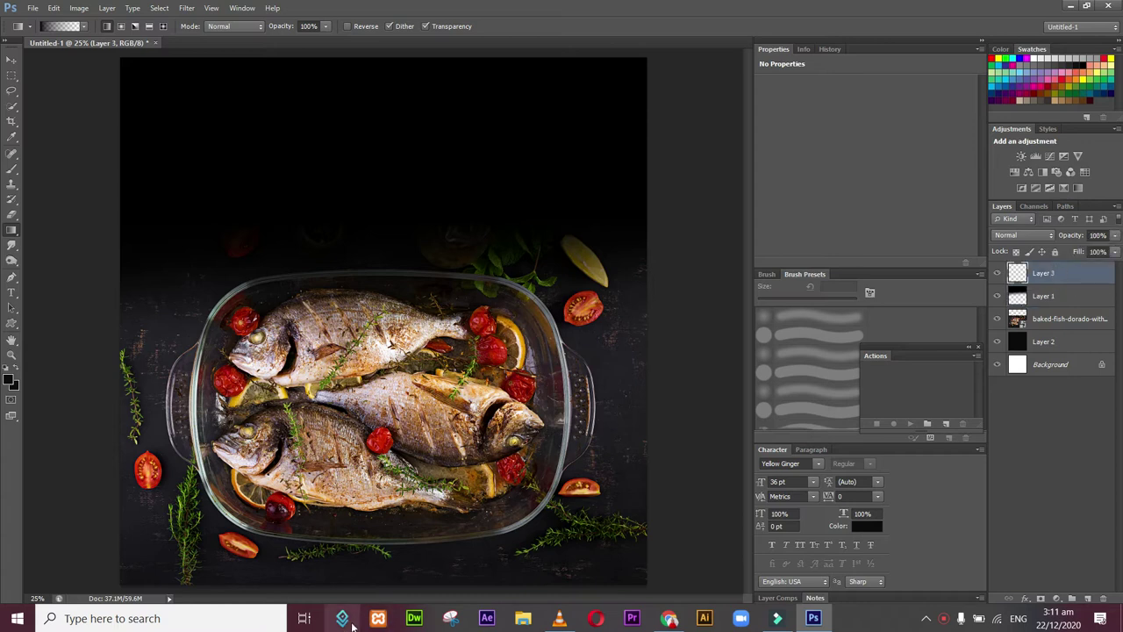
drag(407, 593, 406, 538)
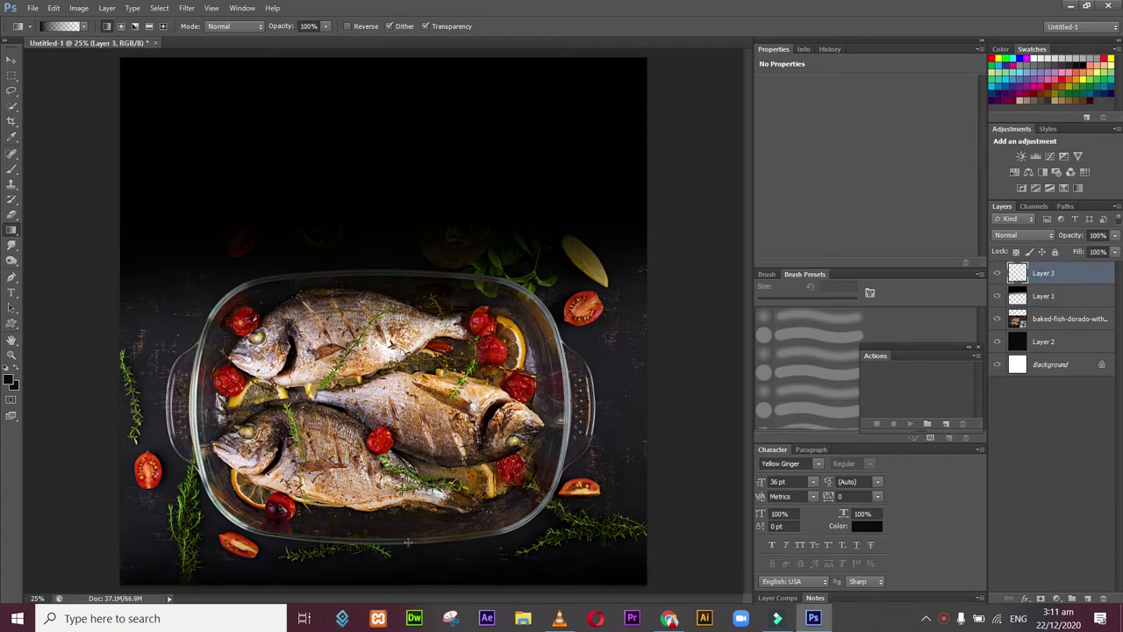
drag(403, 587, 401, 499)
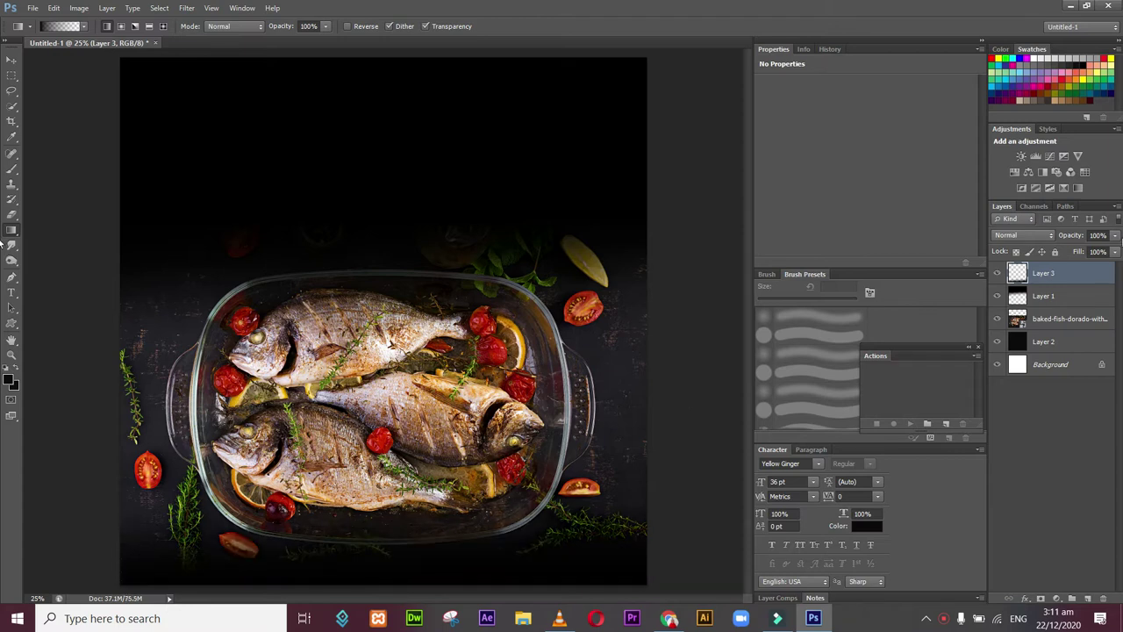
drag(1115, 237, 1089, 252)
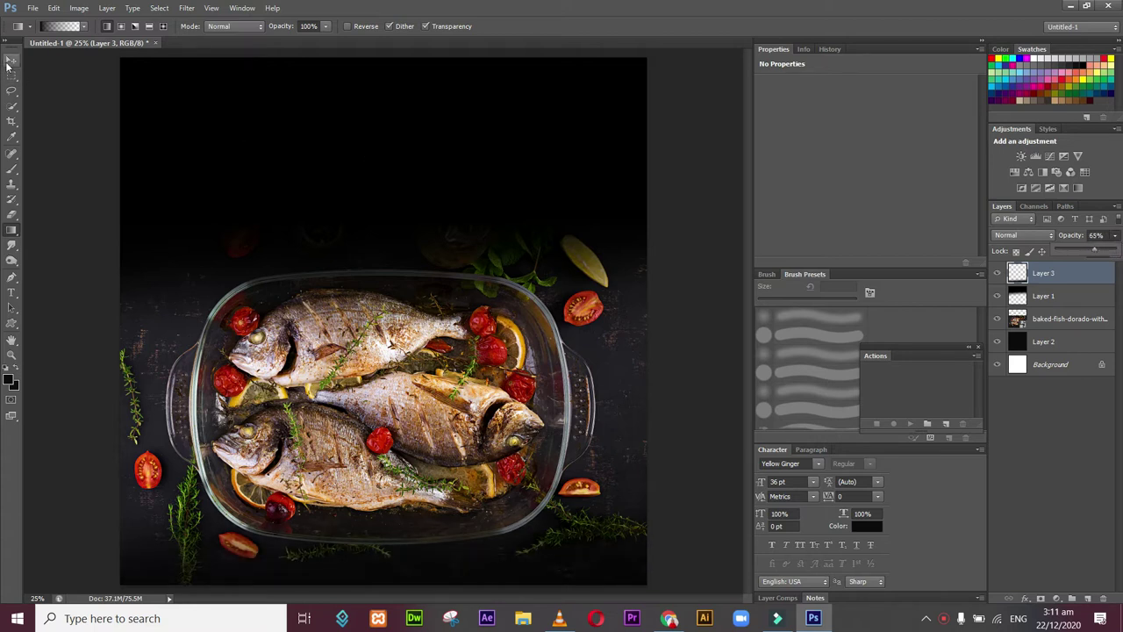
click(12, 59)
click(45, 114)
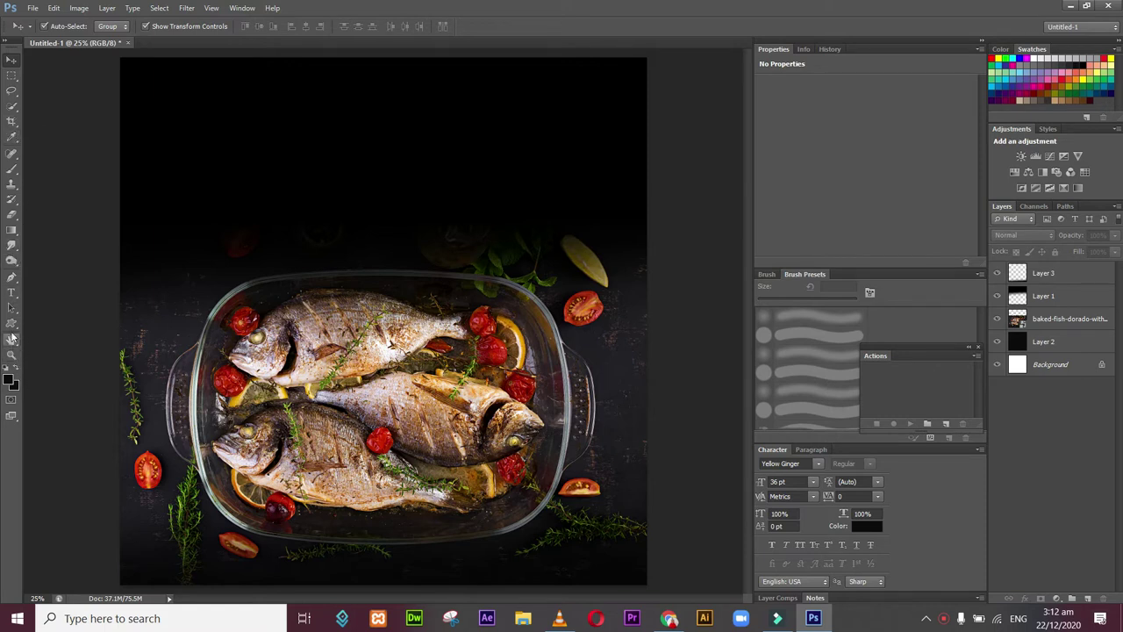
Step: Draw a large square rectangle just inside the canvas edges
click(12, 323)
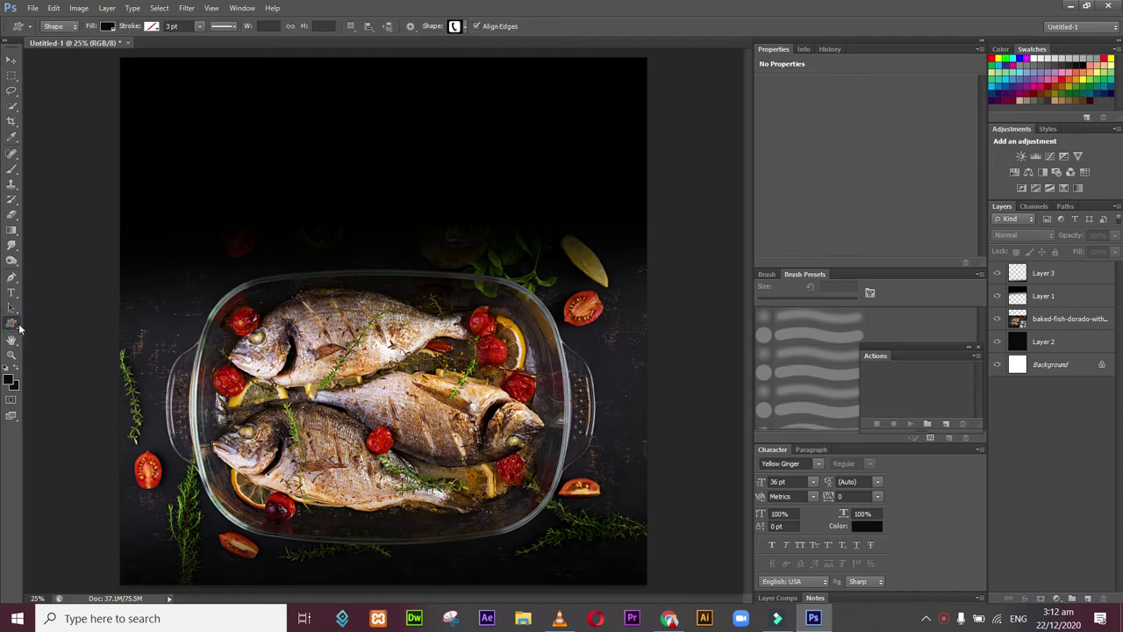
right_click(19, 326)
click(52, 322)
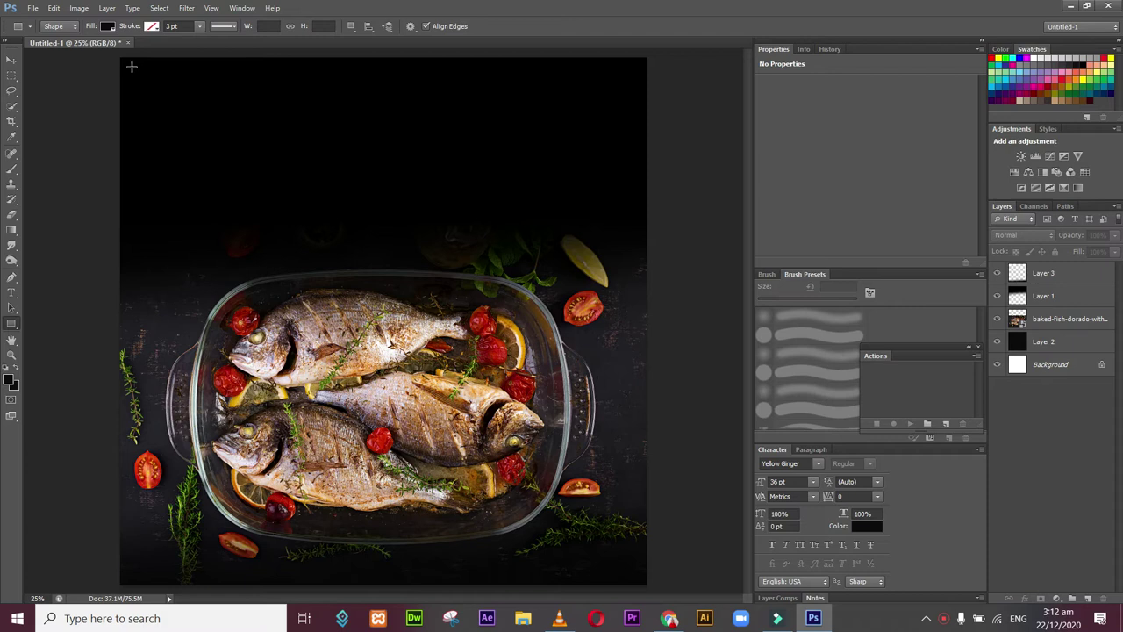
drag(132, 66, 193, 163)
key(ctrl+z)
drag(129, 66, 633, 575)
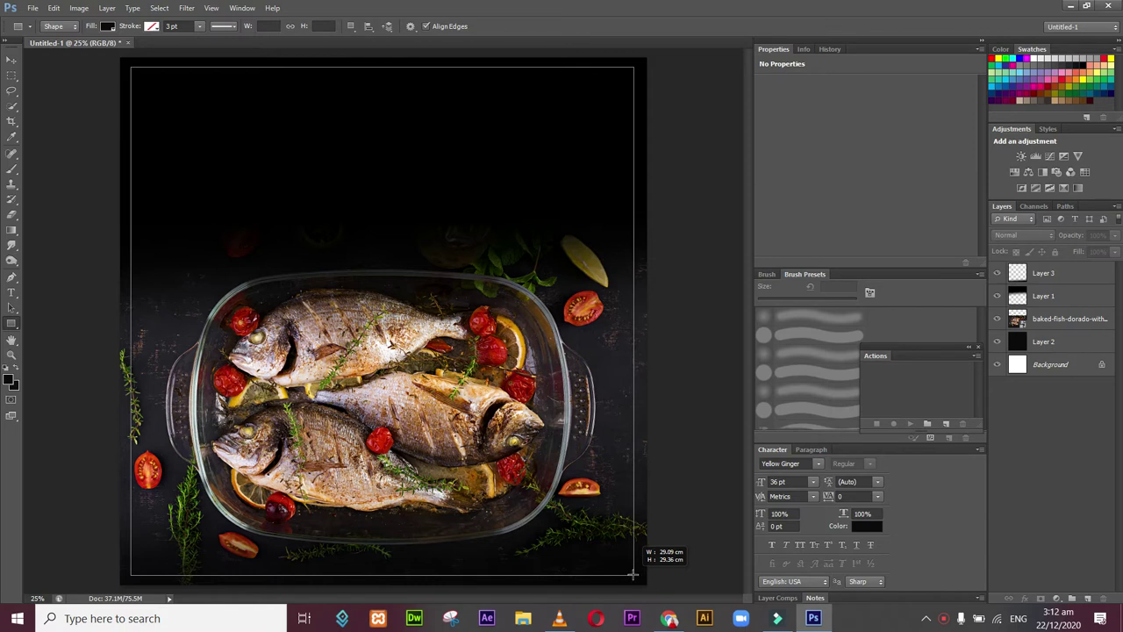
drag(633, 575, 635, 578)
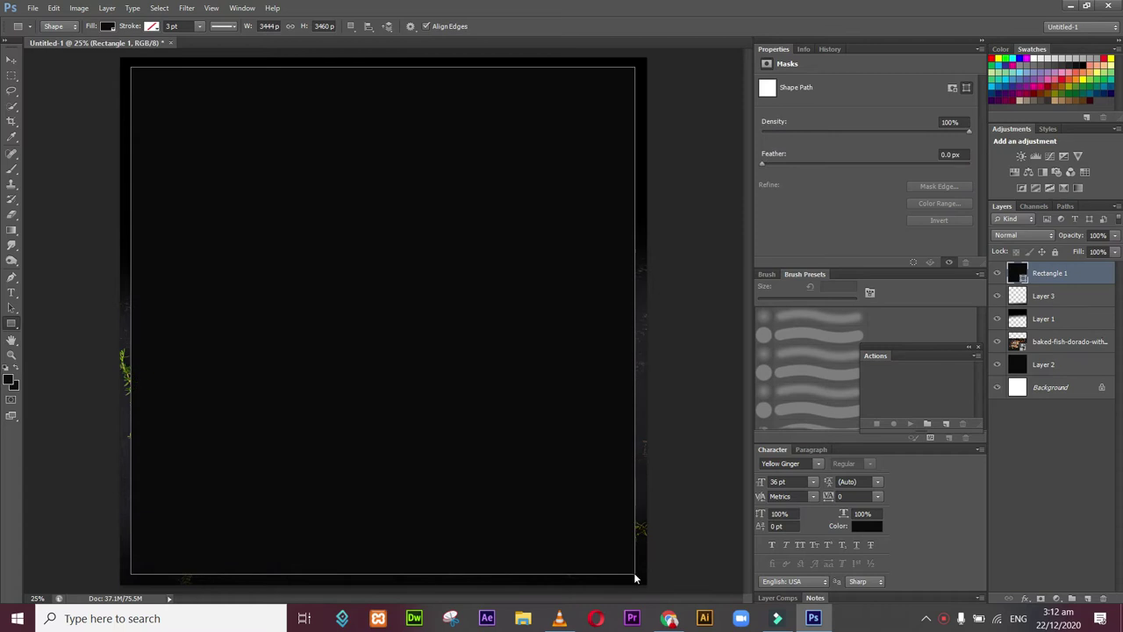
Step: Give the rectangle no fill and a thin gold 3 pt stroke
click(107, 26)
click(56, 50)
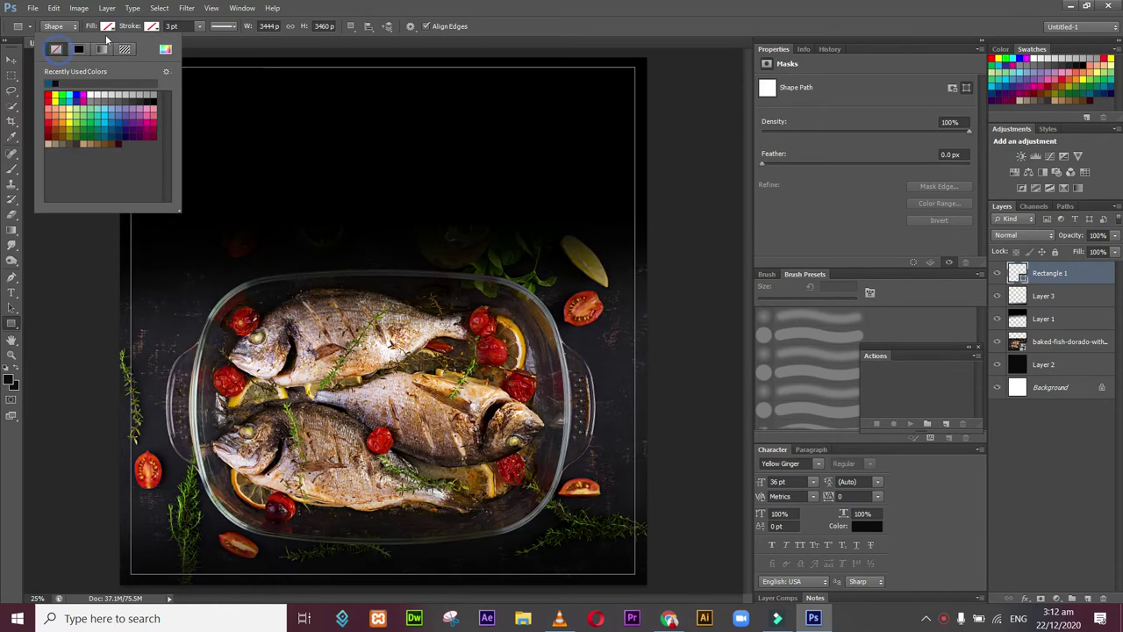
click(151, 26)
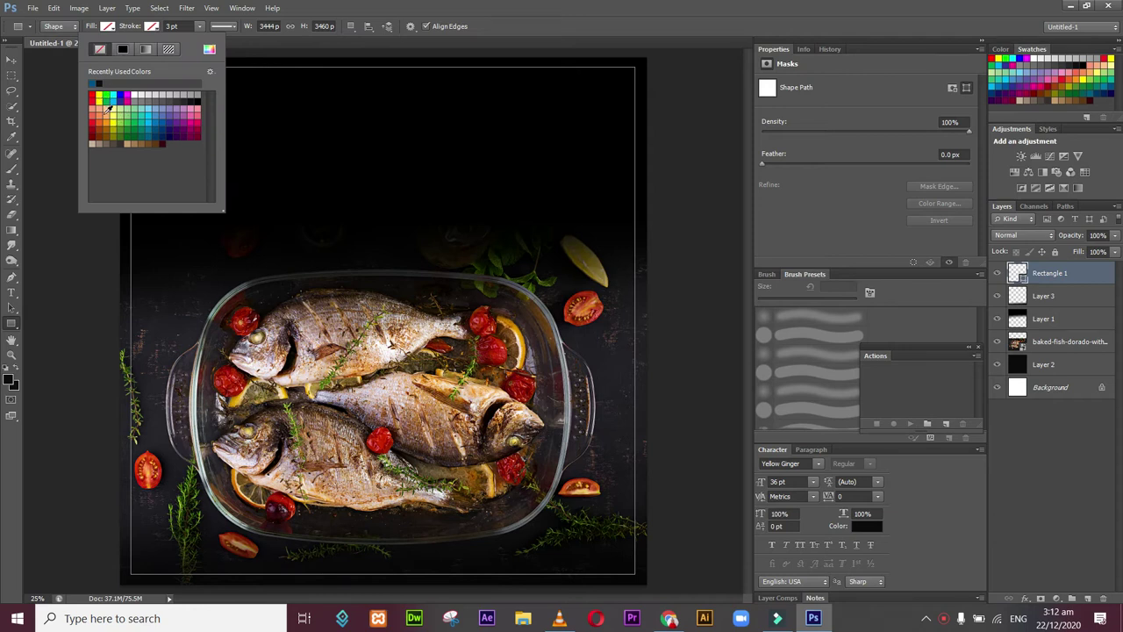
click(112, 121)
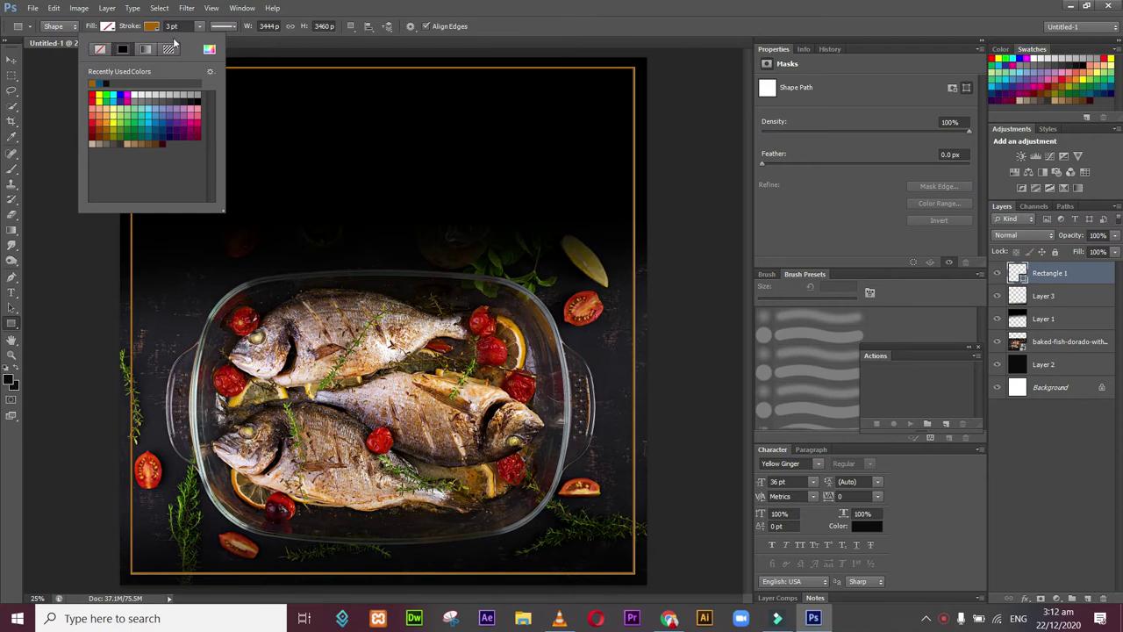
click(12, 59)
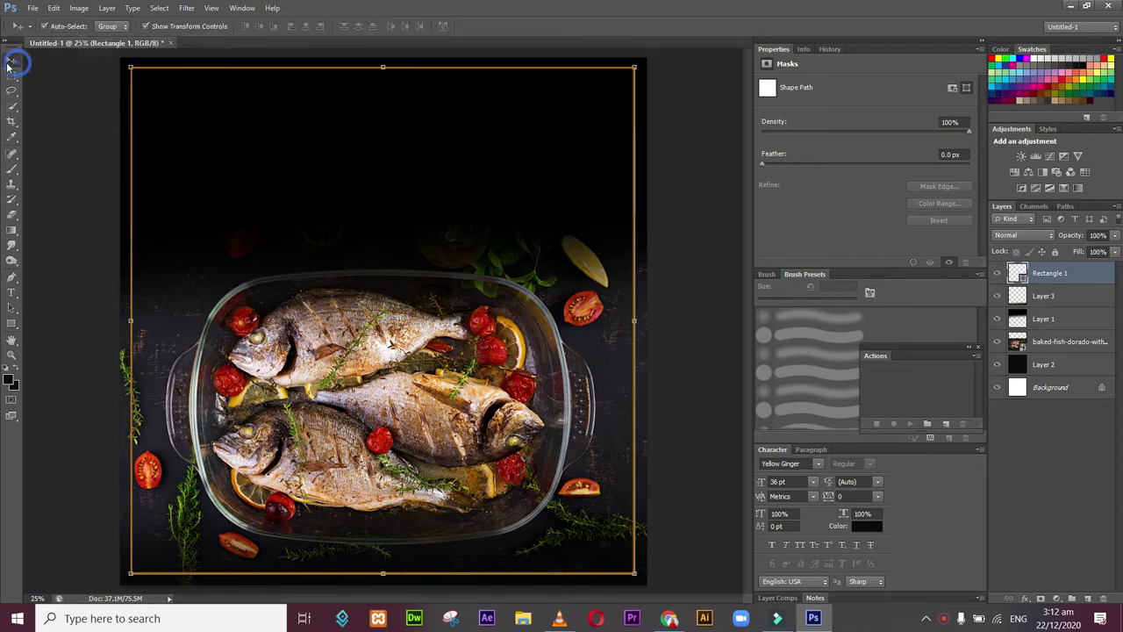
click(99, 138)
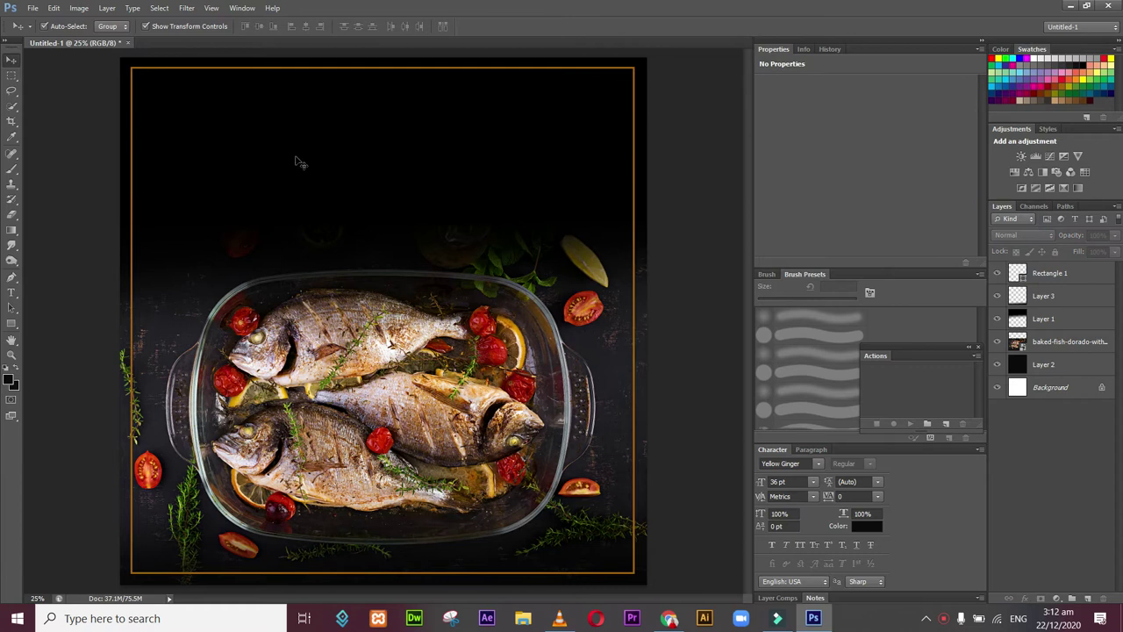
Step: Place sunny spice logo final circle.png from F:\Sunny Spice and scale it to 8.08% in the top-left corner
click(31, 8)
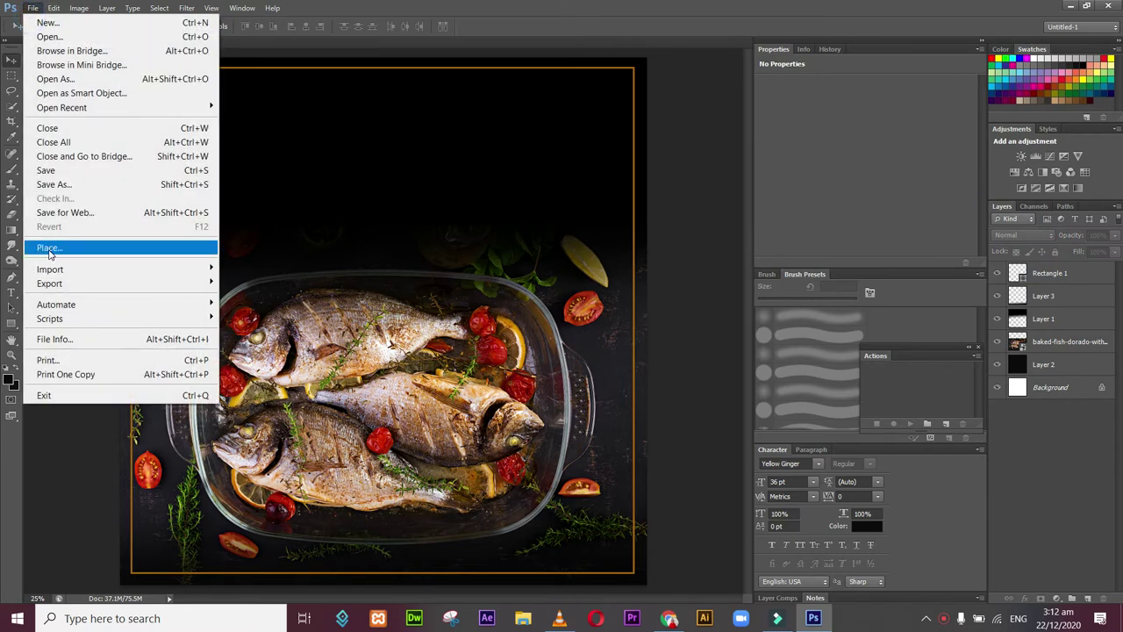
click(49, 250)
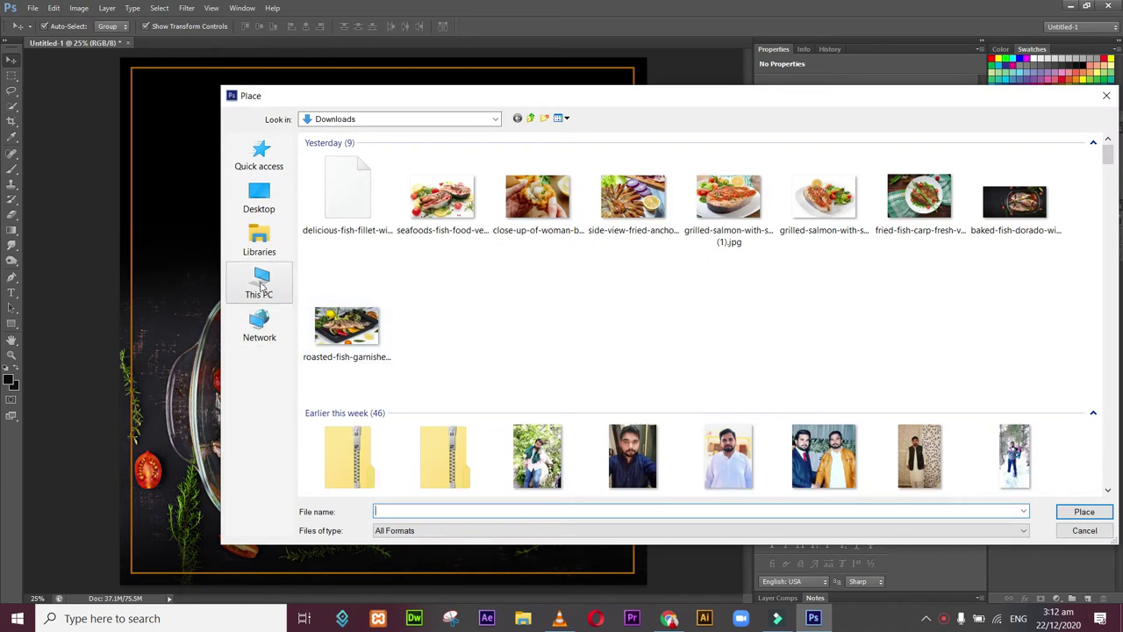
click(259, 284)
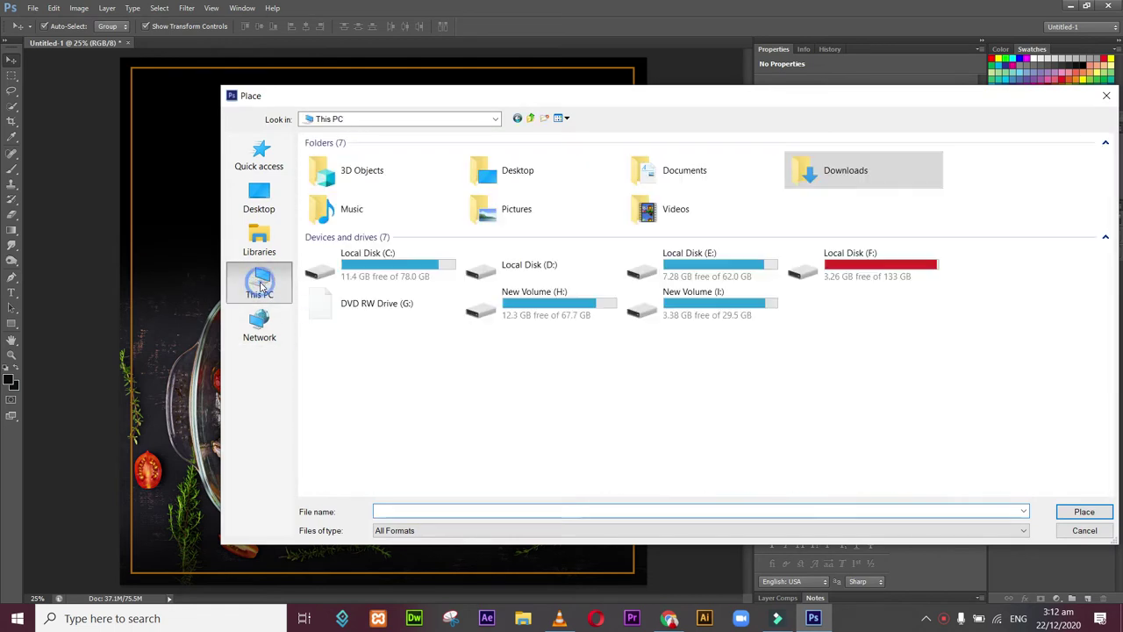
double_click(886, 269)
drag(1110, 172, 1106, 283)
double_click(859, 294)
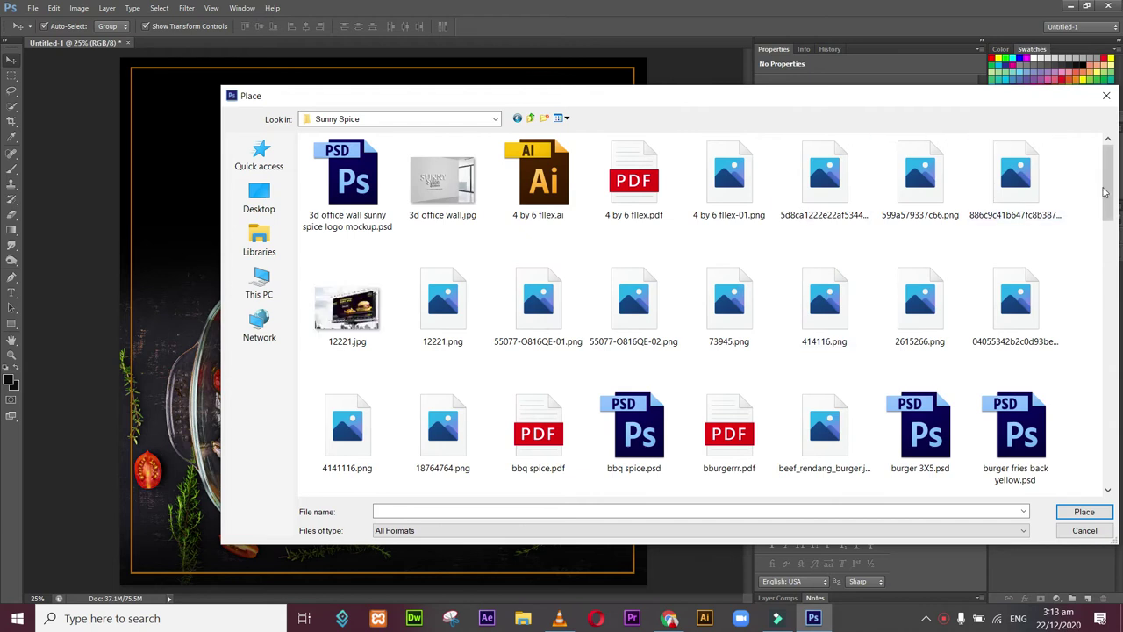
drag(1105, 191, 1107, 450)
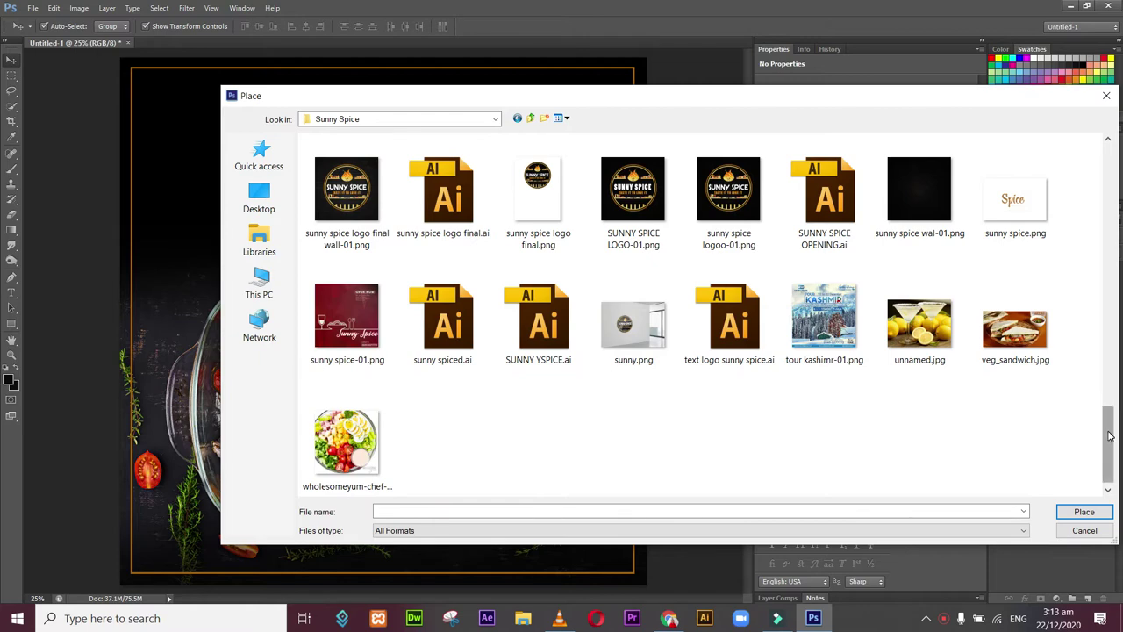
scroll(1104, 433, up, 2)
double_click(1042, 235)
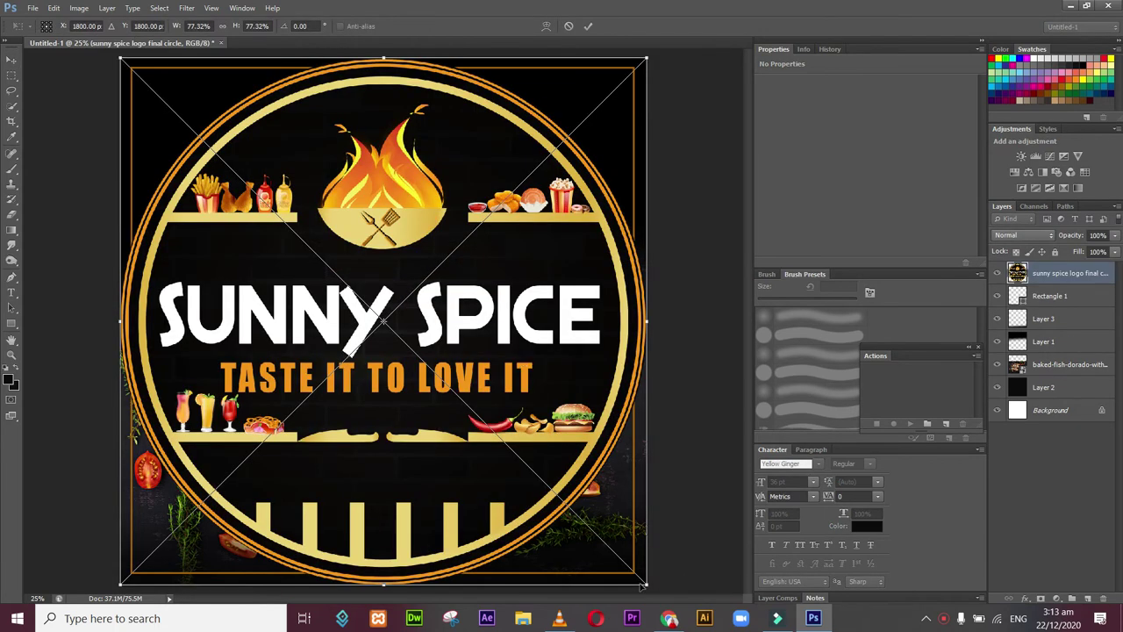
drag(646, 582, 166, 112)
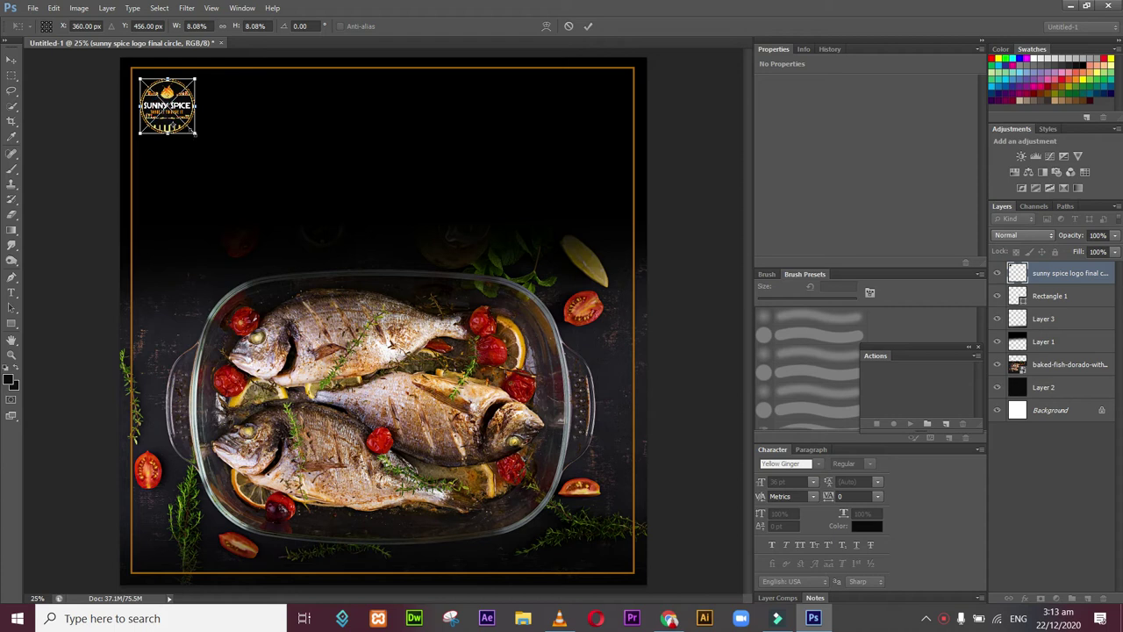
key(Return)
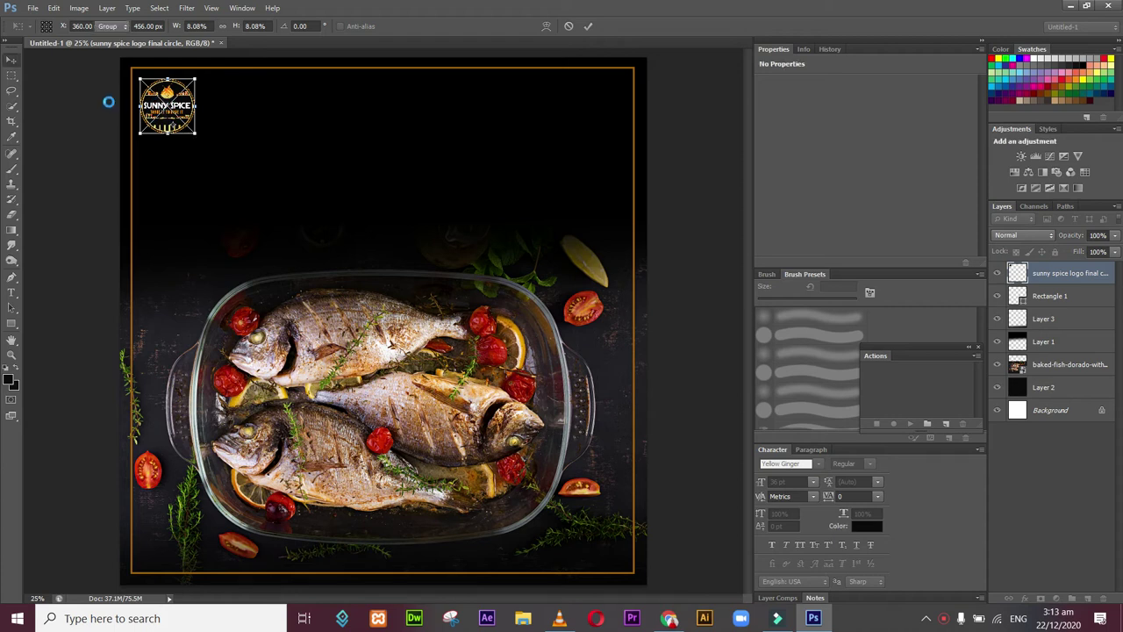
Step: Type the heading 'Sunny Spice Resto' near the top, above the fish dish
click(74, 134)
click(11, 292)
click(355, 197)
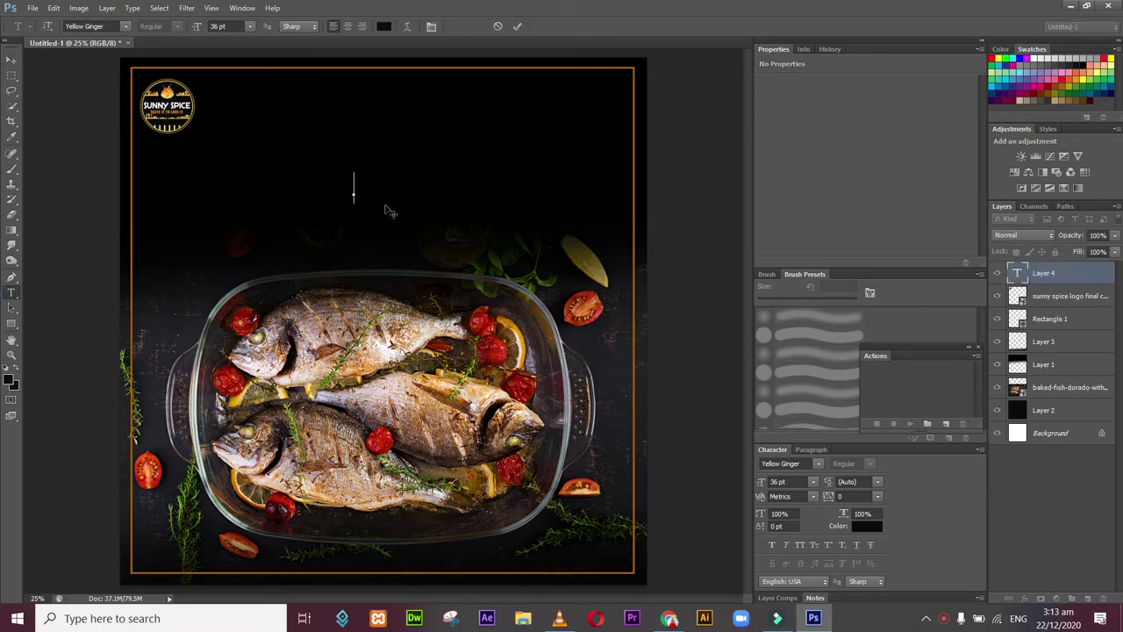
text(S)
text(u)
text(nny S)
text(pice Don)
text(e Rest)
text(o)
Step: Colour the whole heading with the orange sampled from the logo and commit it
key(ctrl+a)
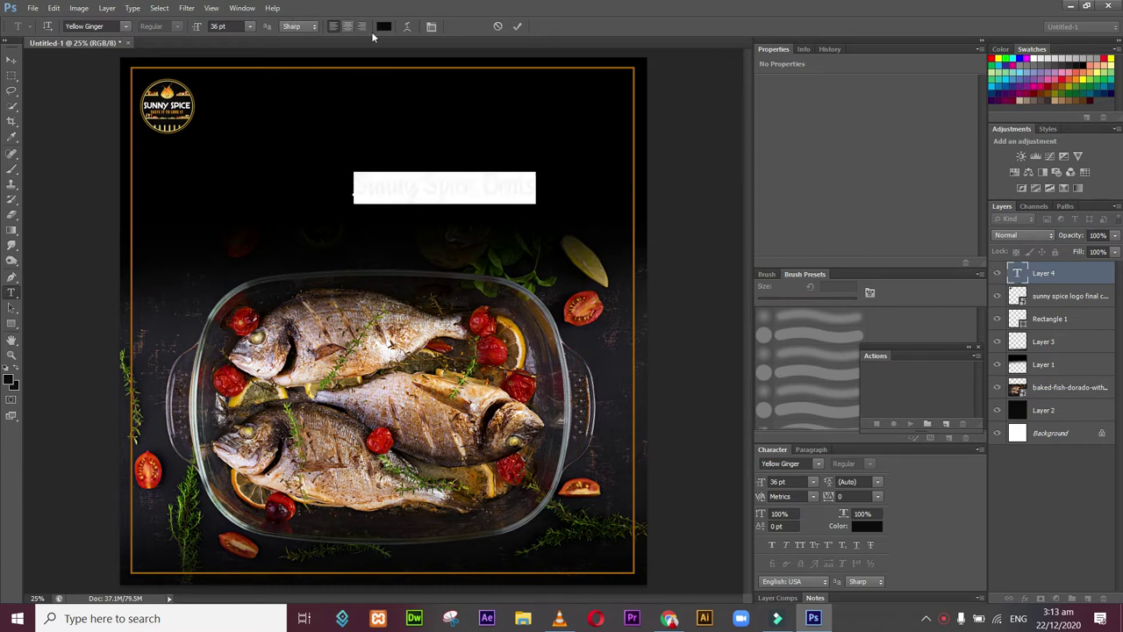
click(383, 28)
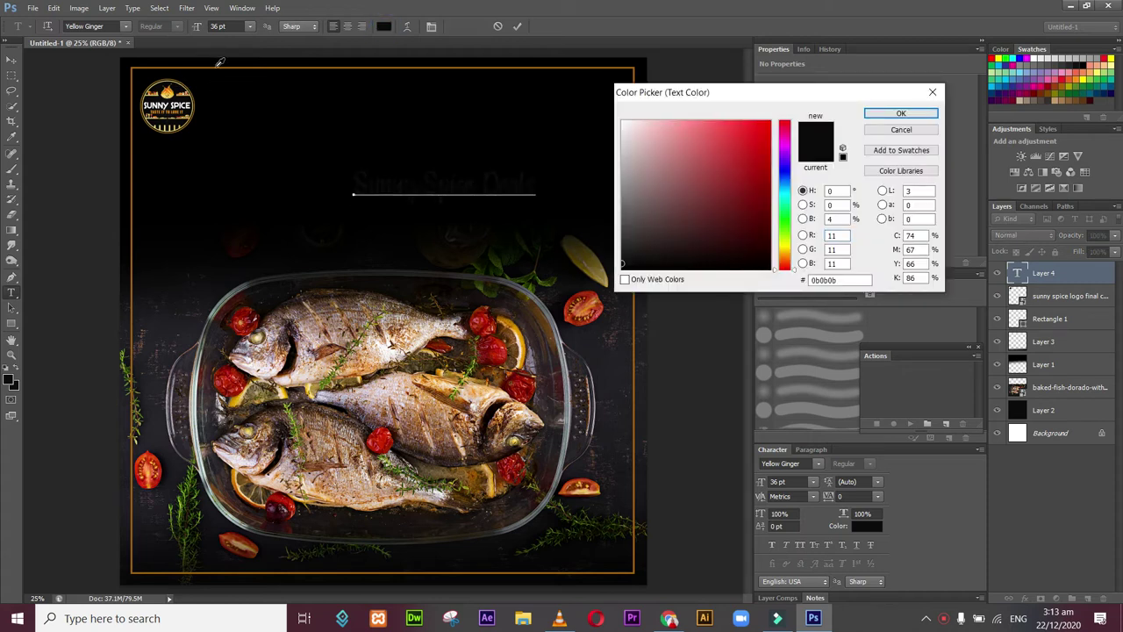
click(218, 65)
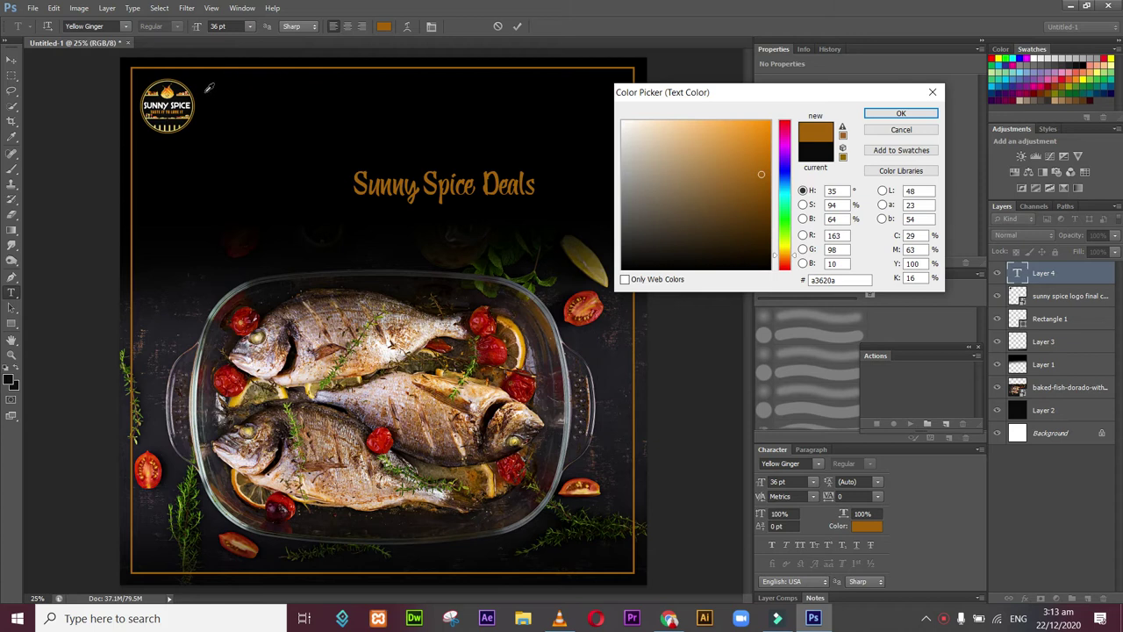
click(167, 91)
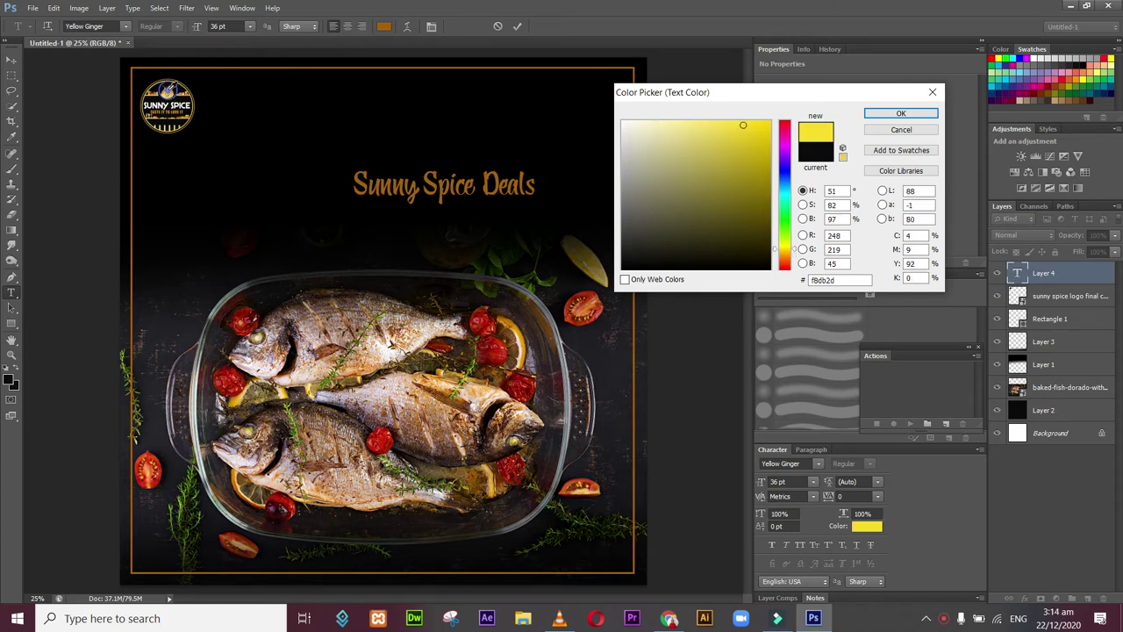
click(168, 89)
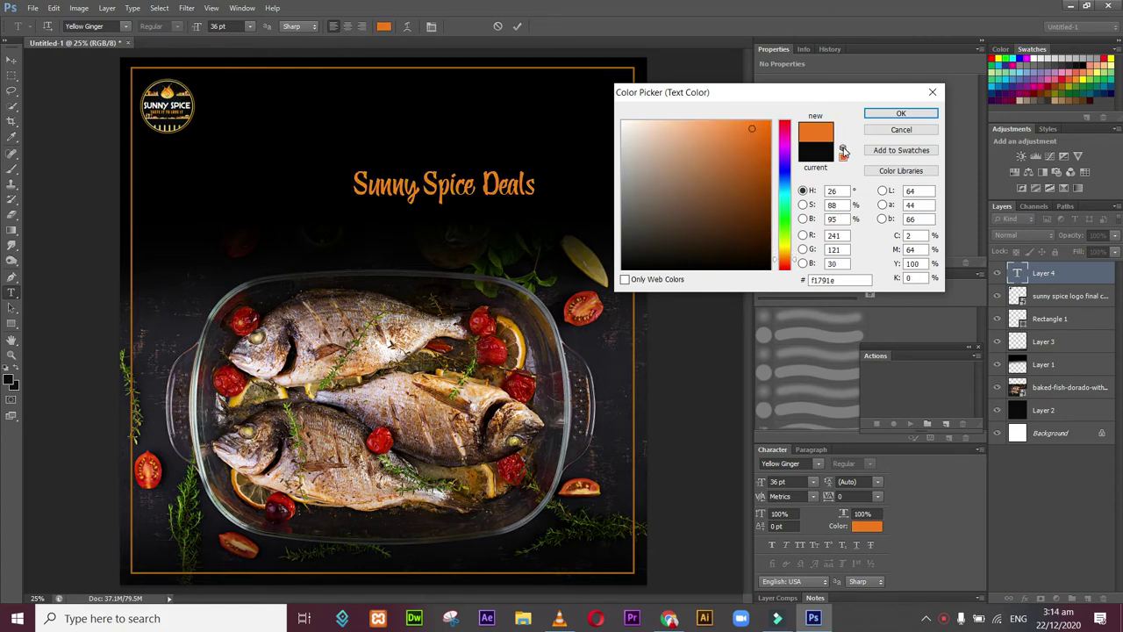
click(868, 118)
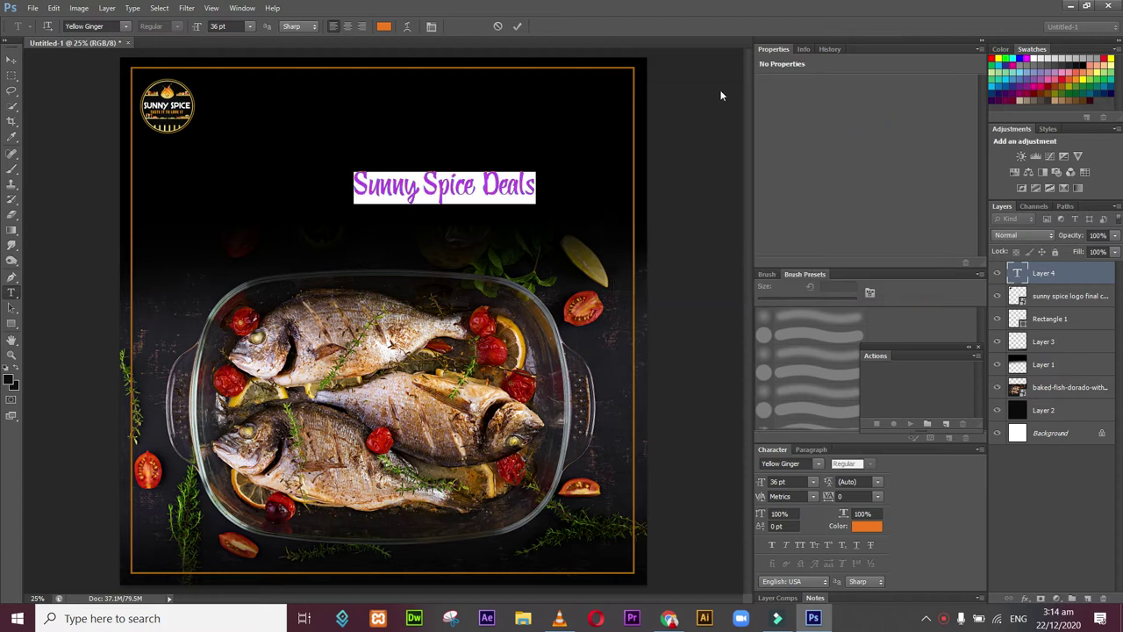
click(14, 64)
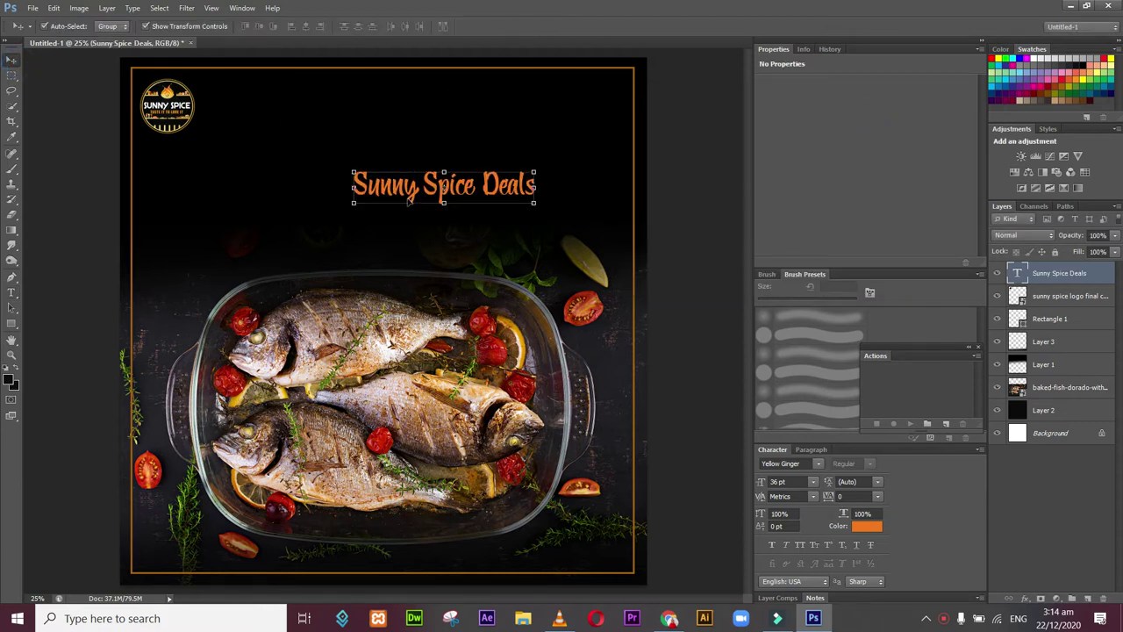
Step: Move the Sunny Spice Deals heading up beside the logo and scale it to about 130%
drag(394, 193, 300, 112)
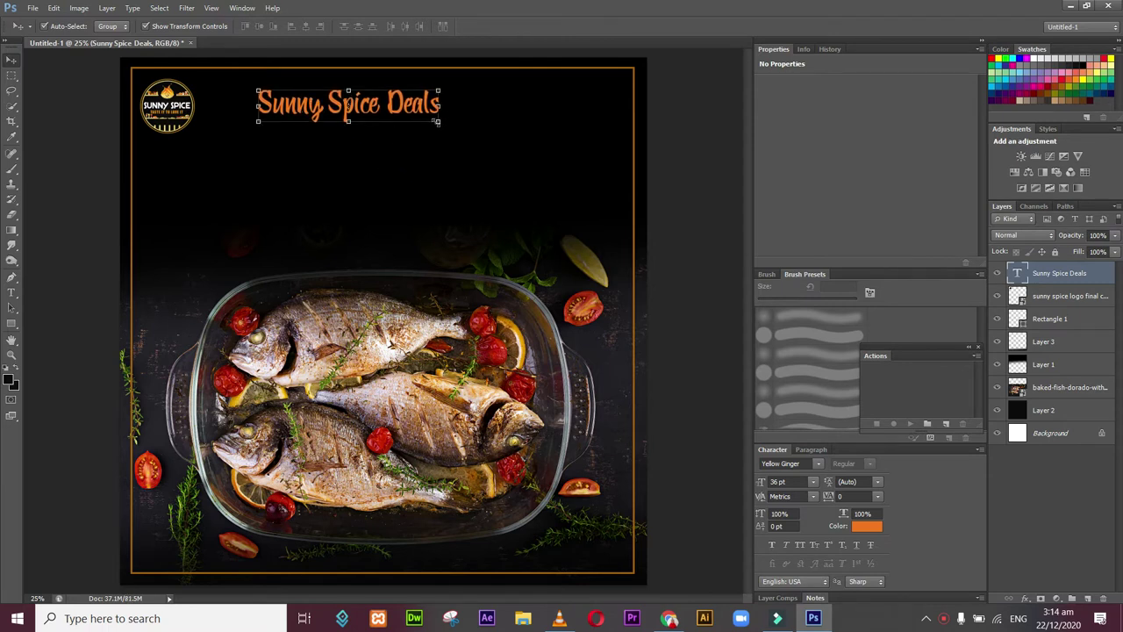
drag(436, 122, 383, 126)
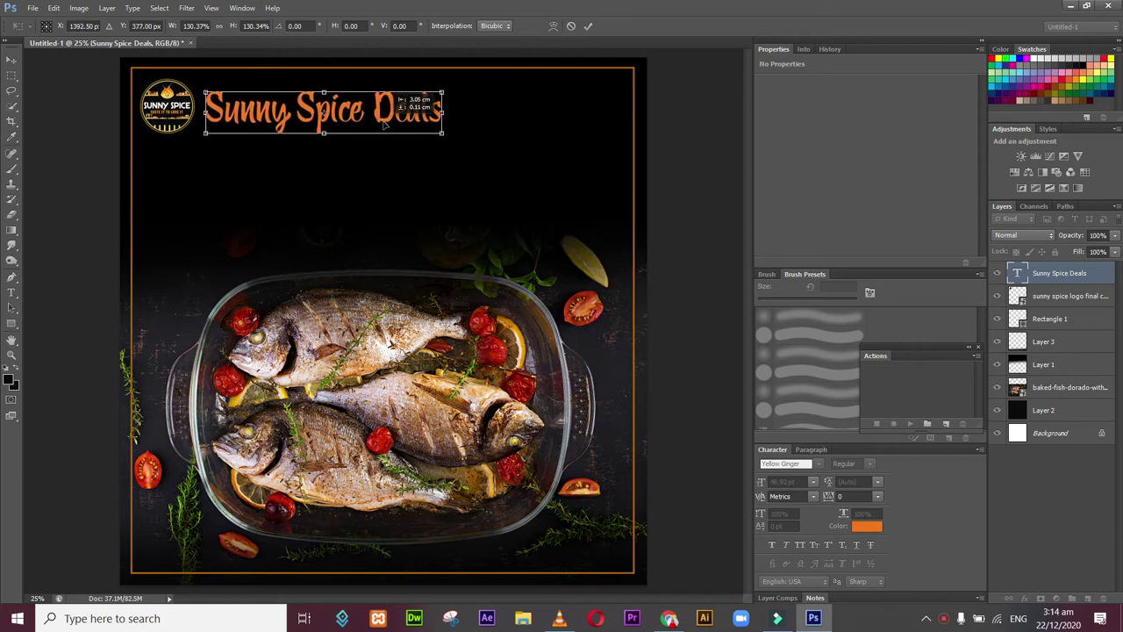
key(Return)
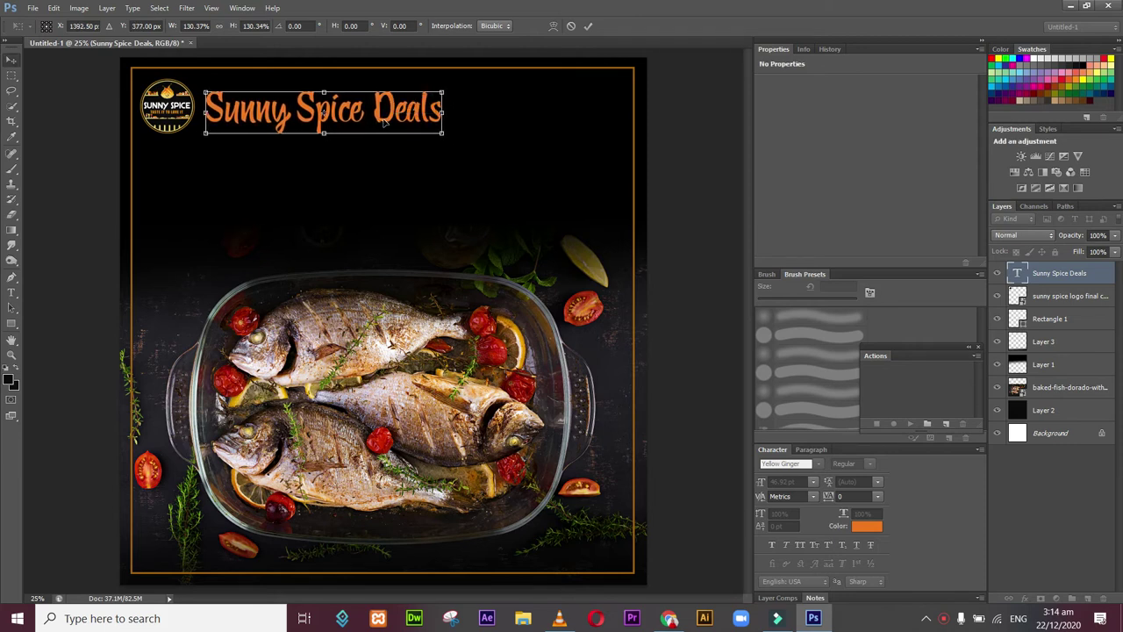
click(60, 137)
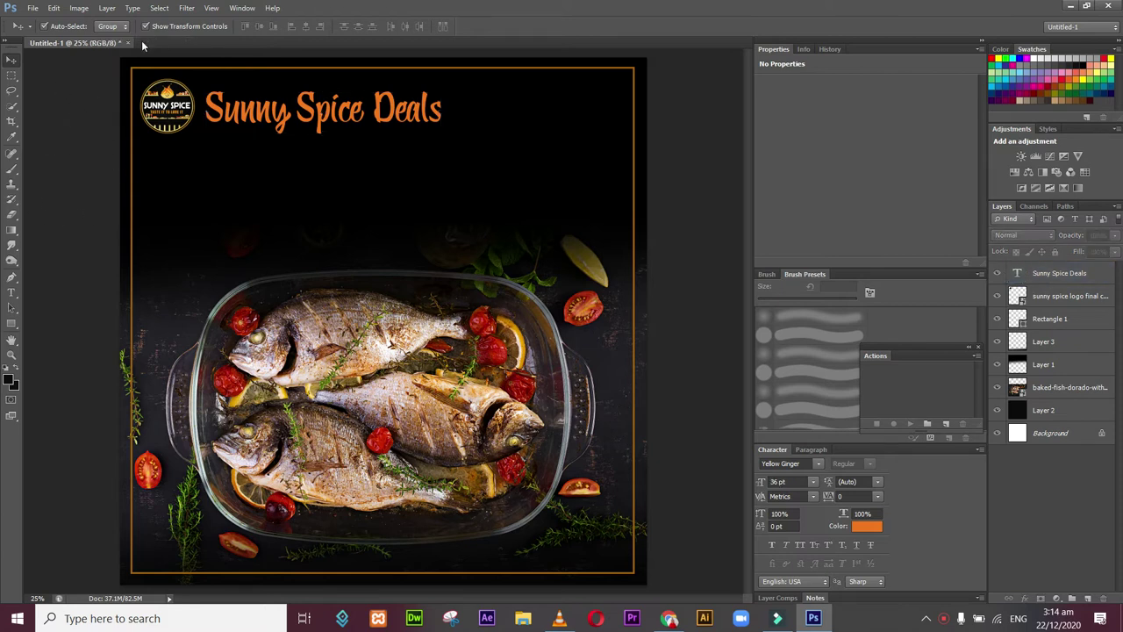
click(11, 292)
click(343, 177)
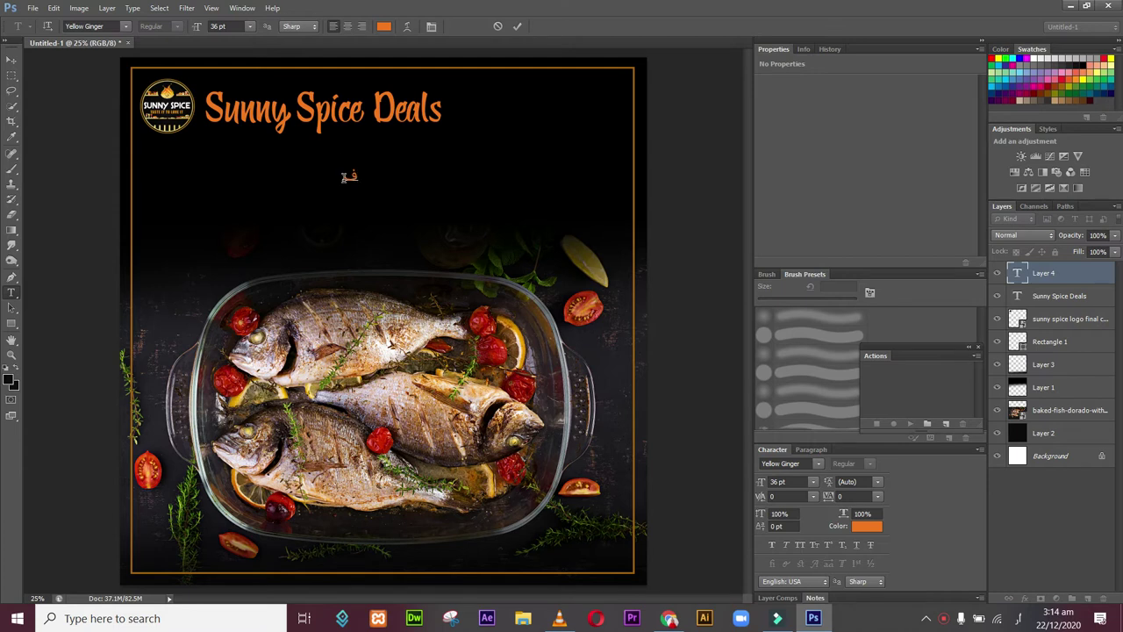
key(BackSpace)
key(BackSpace)
key(BackSpace)
key(BackSpace)
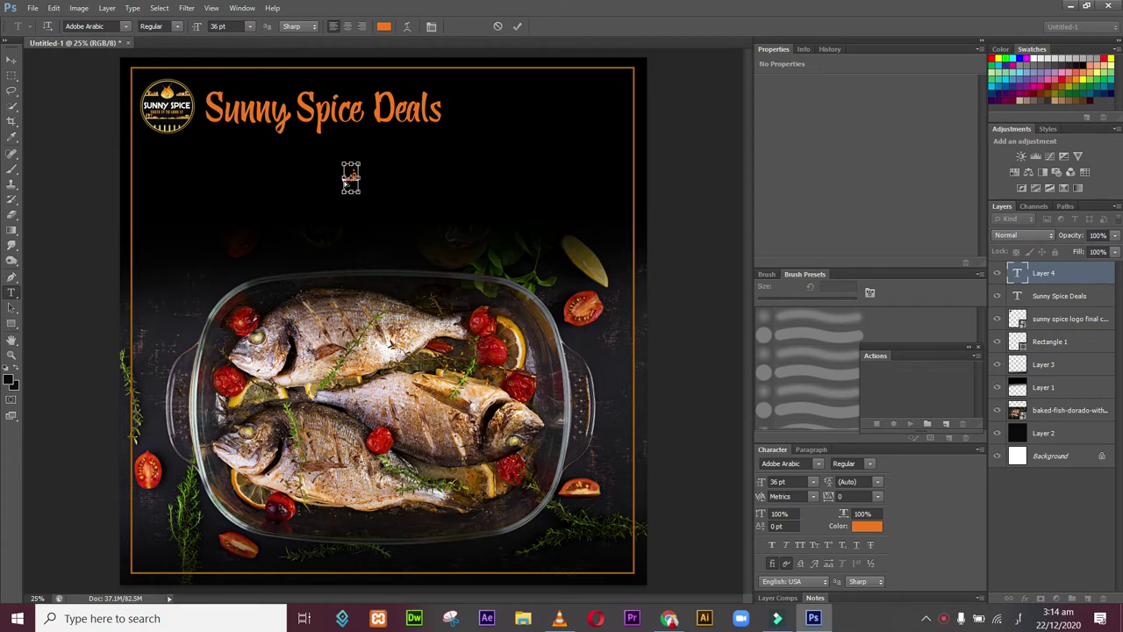
key(BackSpace)
key(ctrl)
text(شف)
key(BackSpace)
key(ctrl)
text(ج)
key(Left)
key(BackSpace)
key(ctrl+Return)
key(ctrl+shift+s)
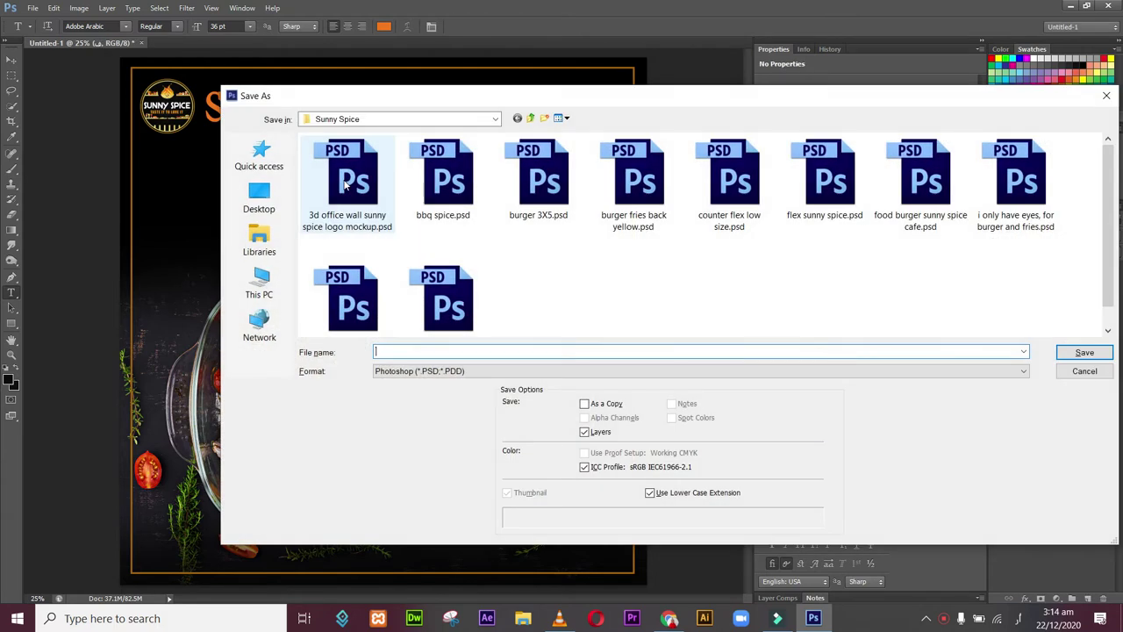
click(1107, 96)
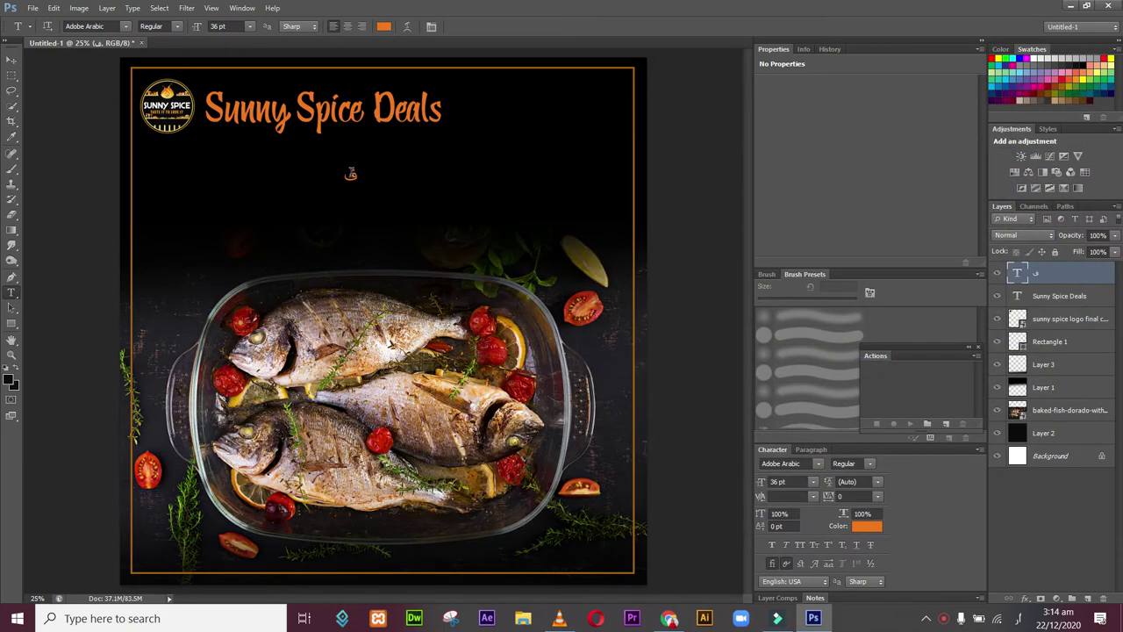
key(a)
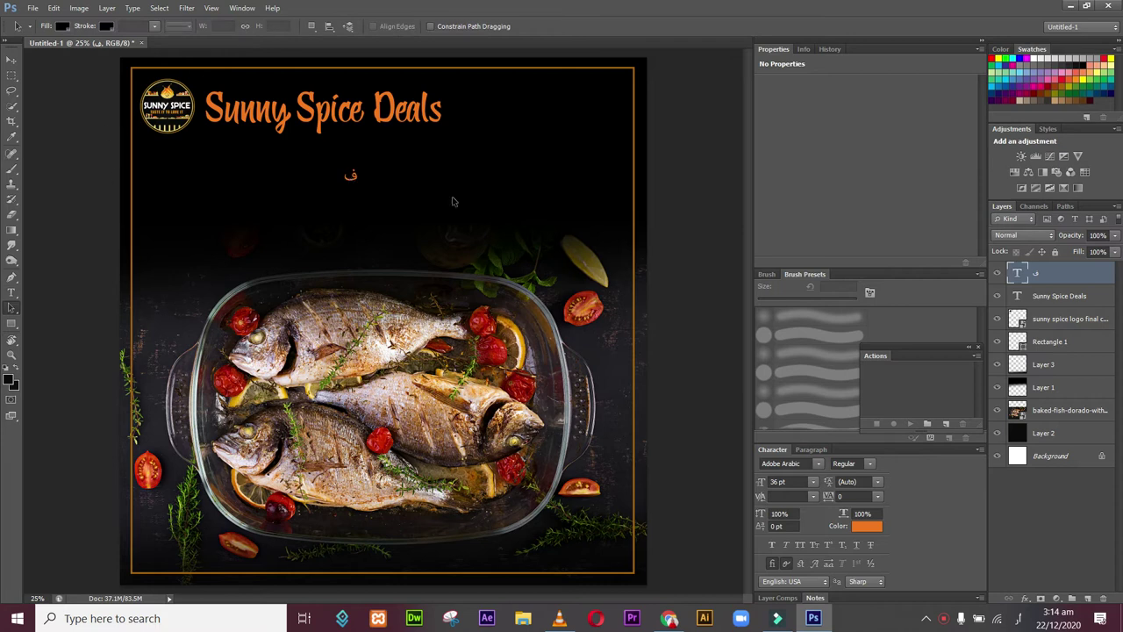
click(357, 183)
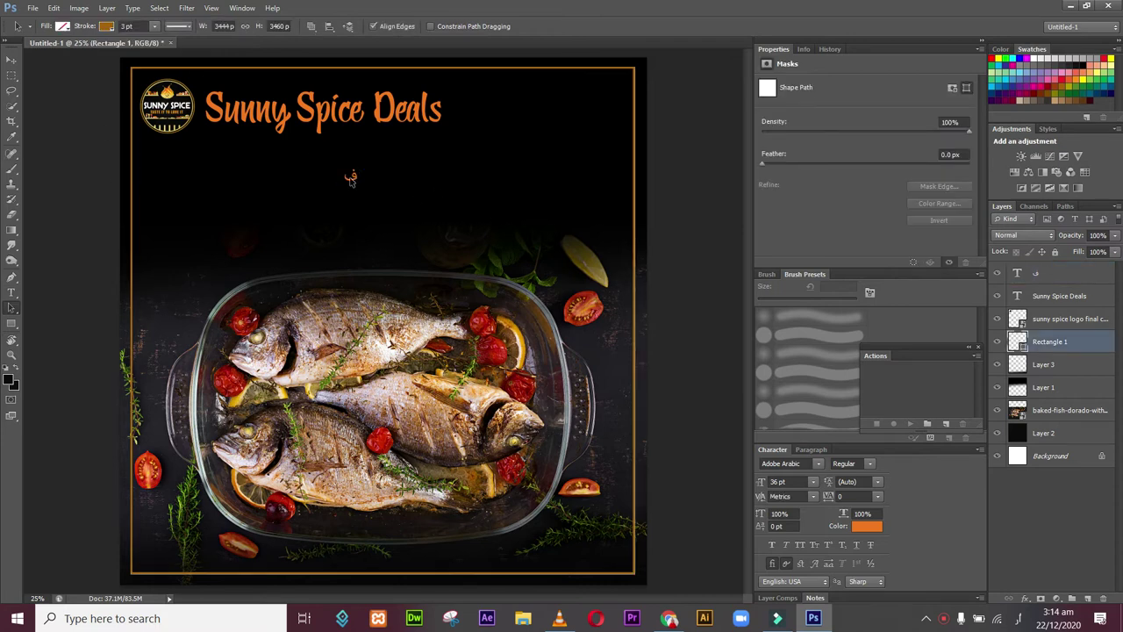
click(1054, 321)
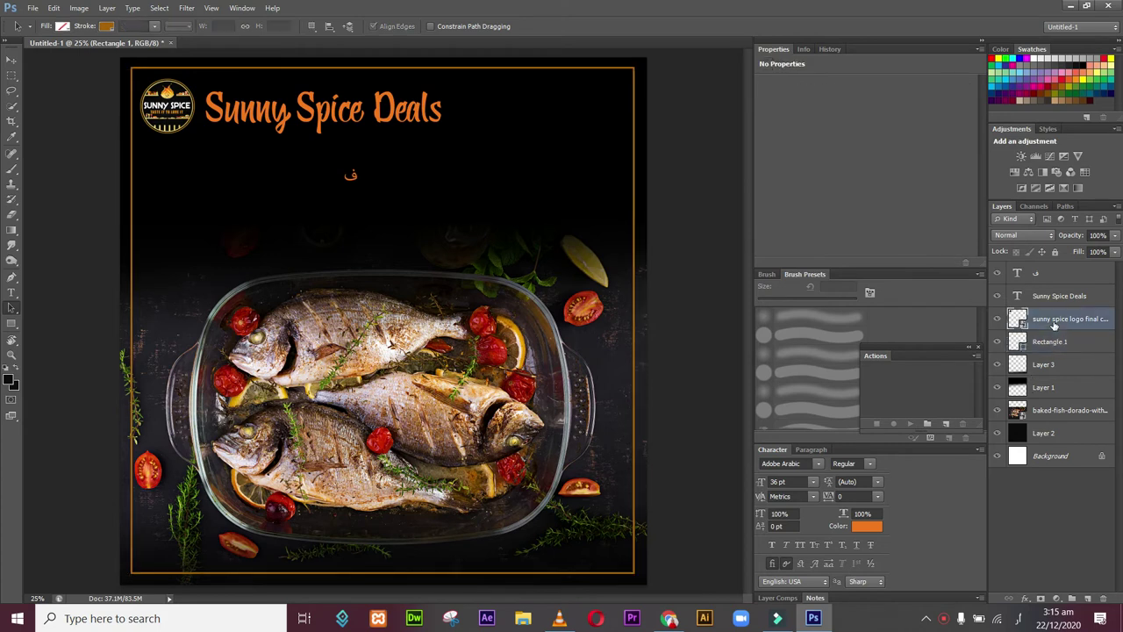
click(1063, 297)
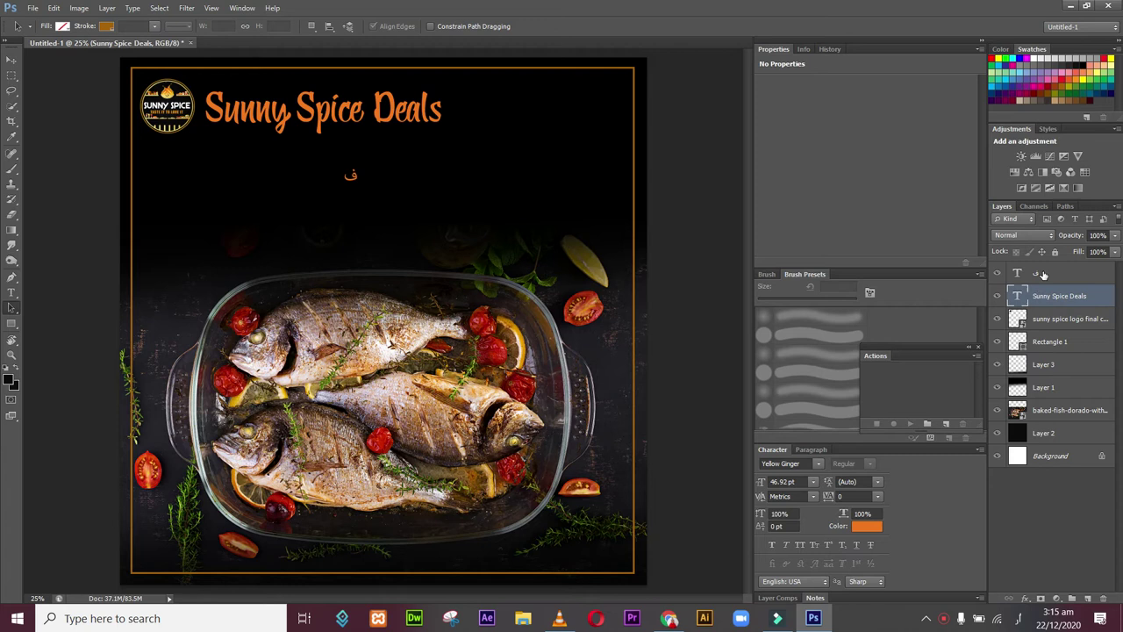
click(1042, 274)
key(Delete)
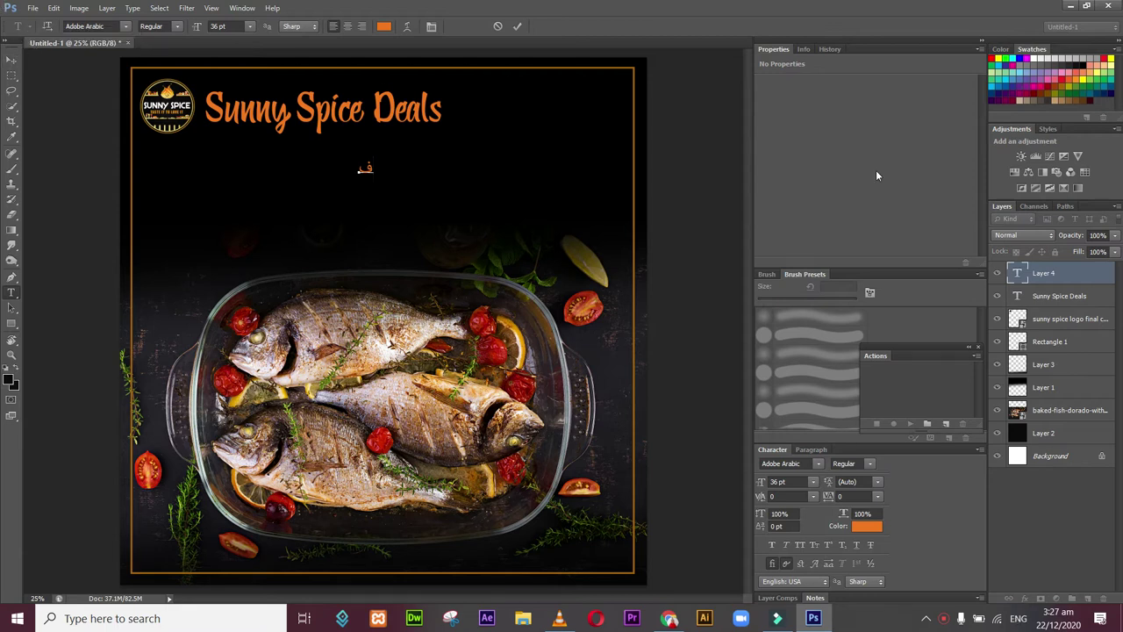
click(1060, 279)
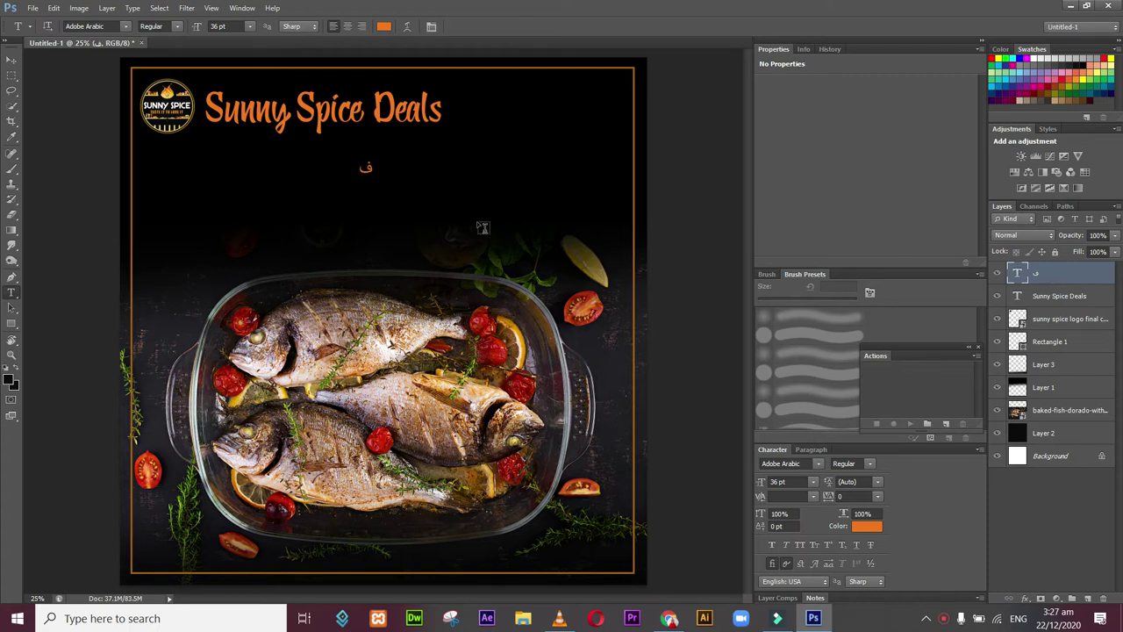
click(12, 59)
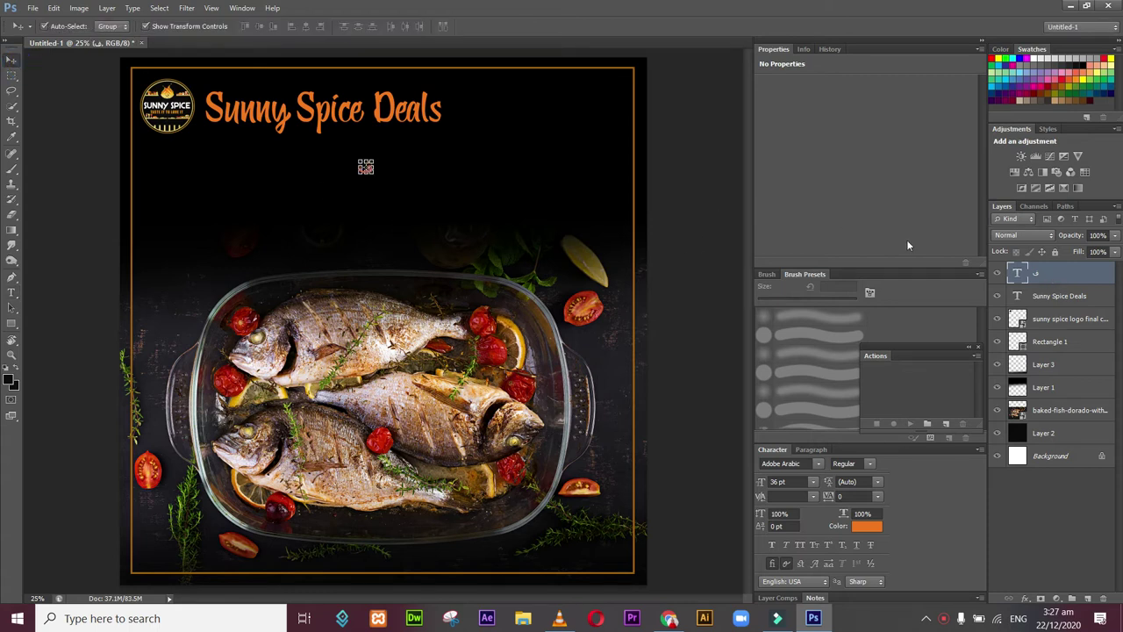
key(Delete)
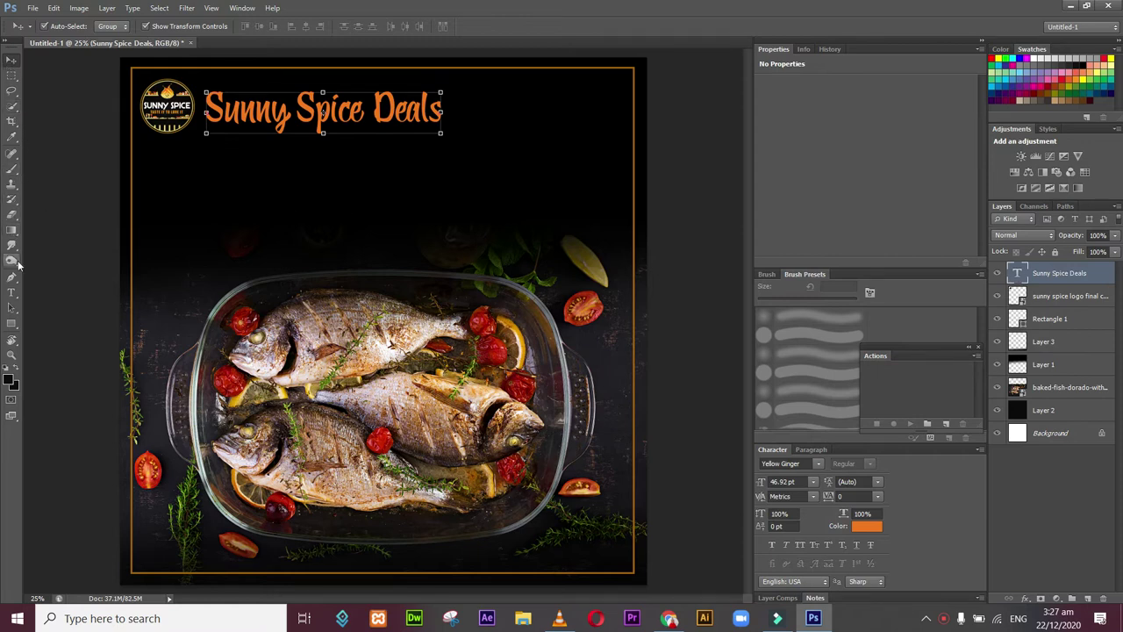
Step: Type the line 'Fish Fry: 550' below the heading
click(11, 292)
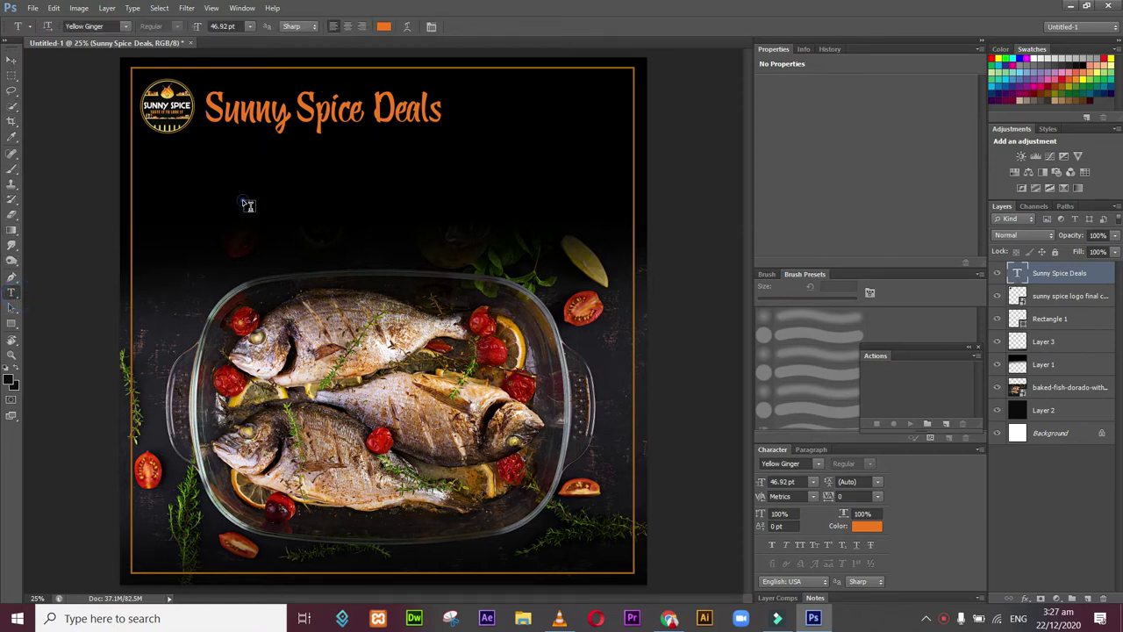
click(243, 200)
text(F)
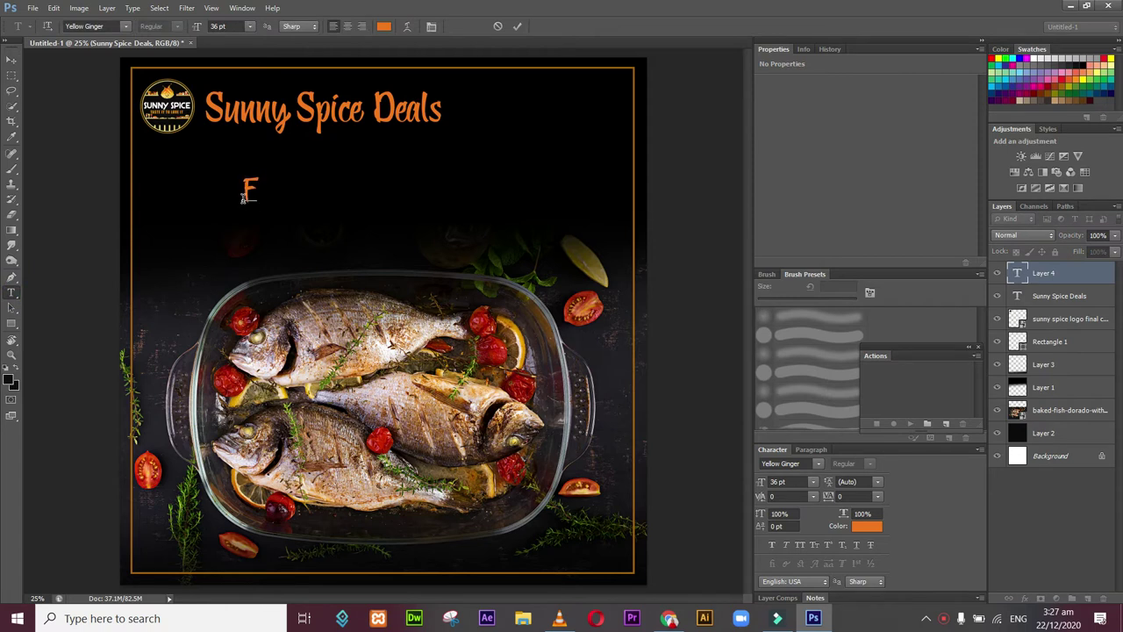
text(ish)
text( Ffry)
key(BackSpace)
key(BackSpace)
key(BackSpace)
text(ry)
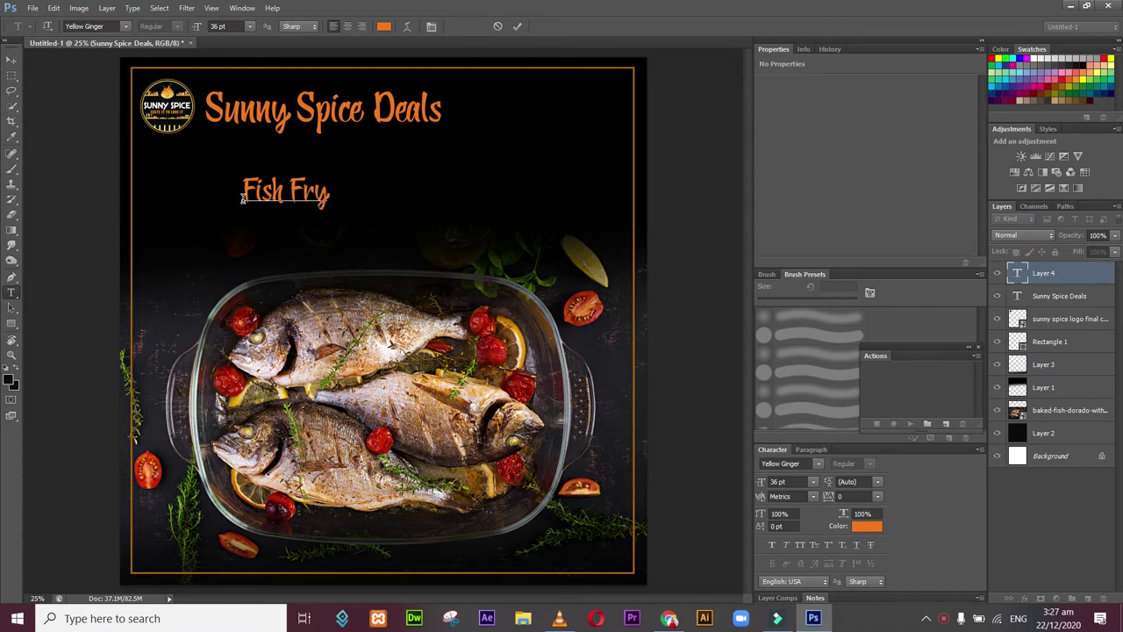
text(-)
key(BackSpace)
key(BackSpace)
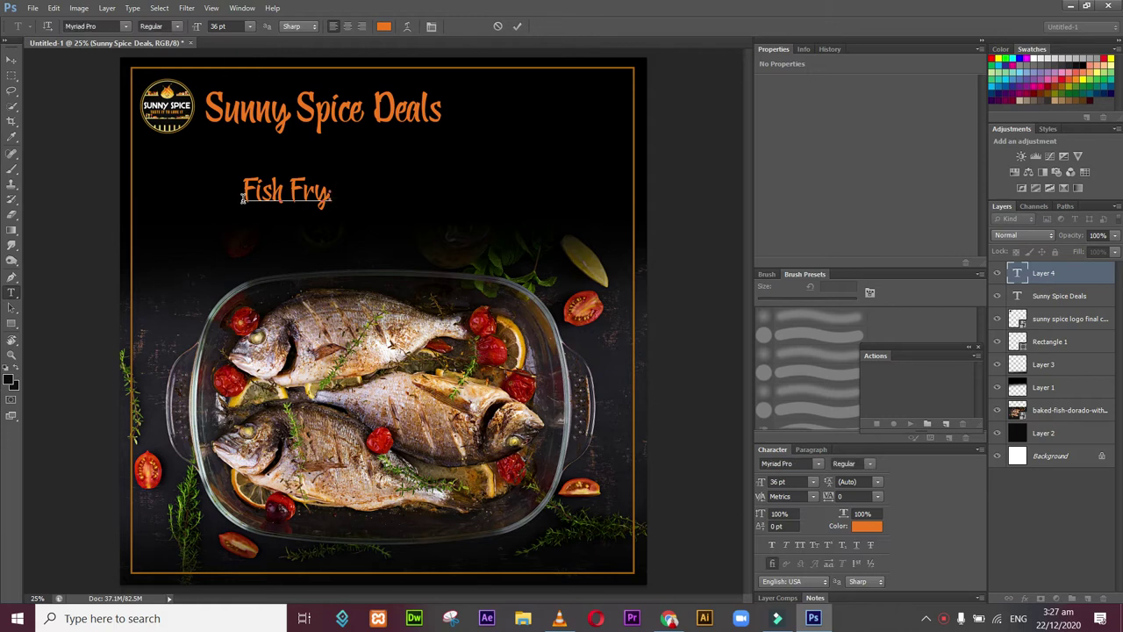
text(: 555)
key(BackSpace)
text(0)
Step: Insert 'Boneless: 1000' as a new line above Fish Fry: 550
key(ctrl+Return)
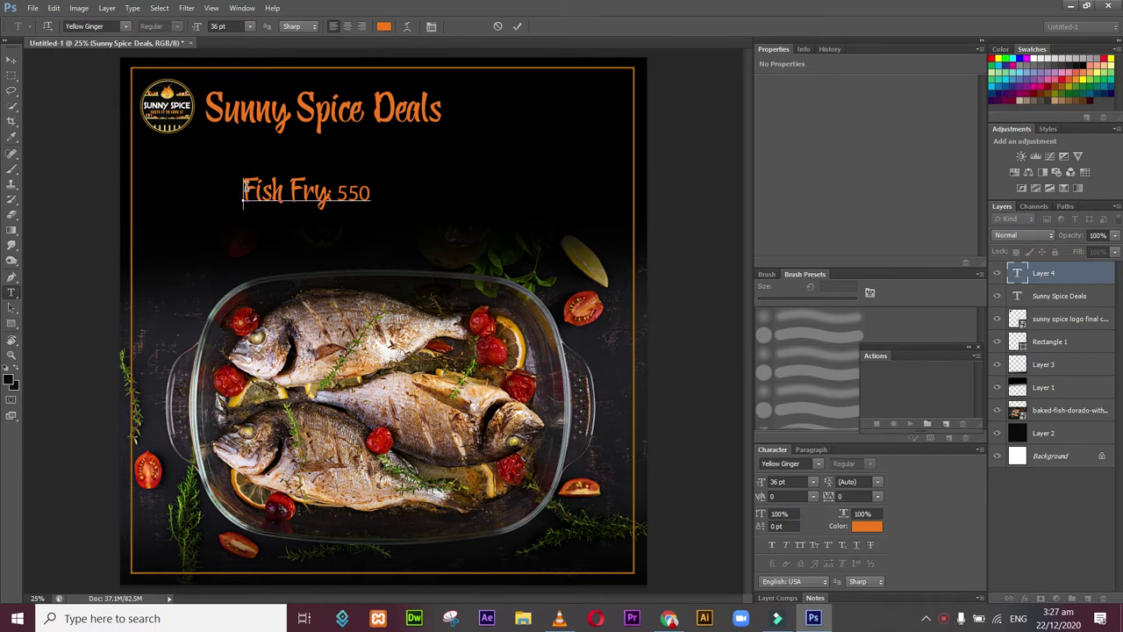
key(Return)
text(Bone)
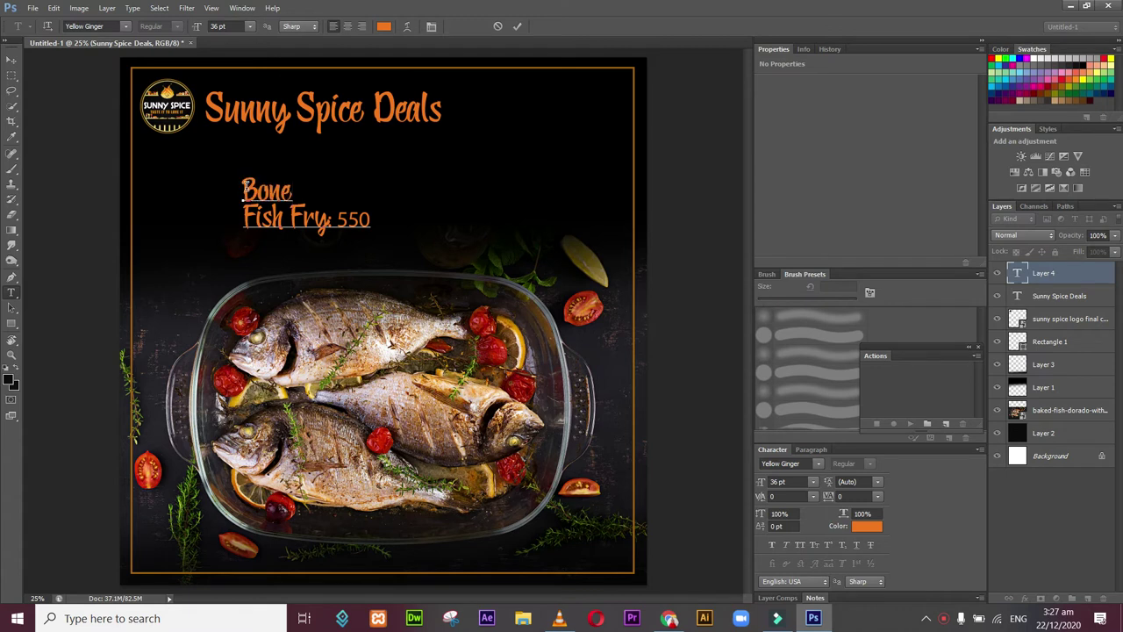
text(less: 1000)
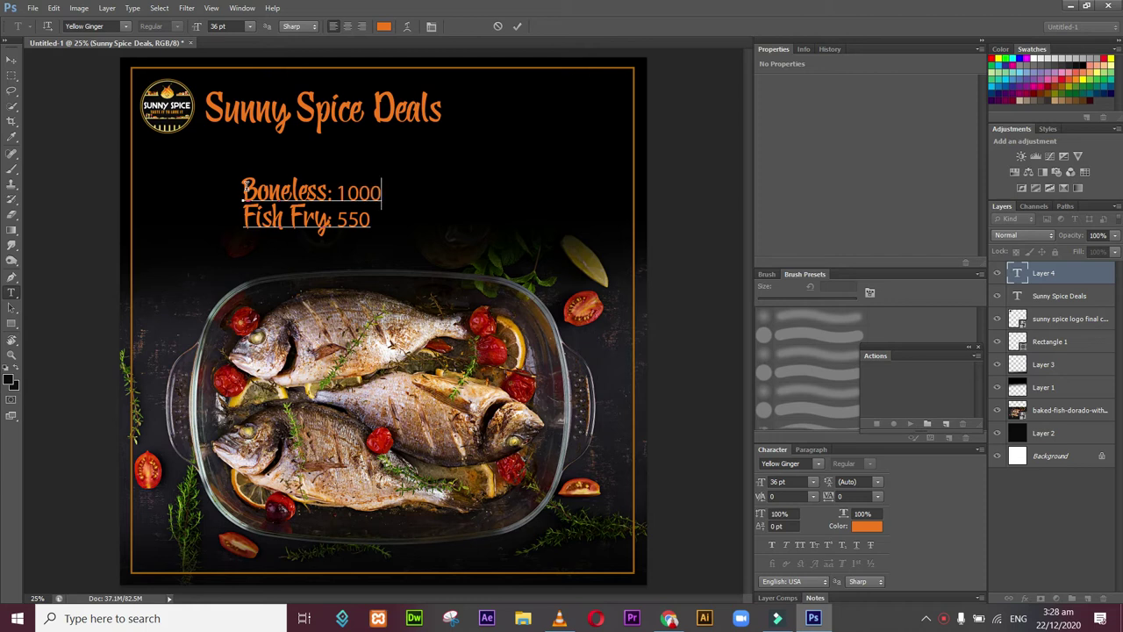
key(Return)
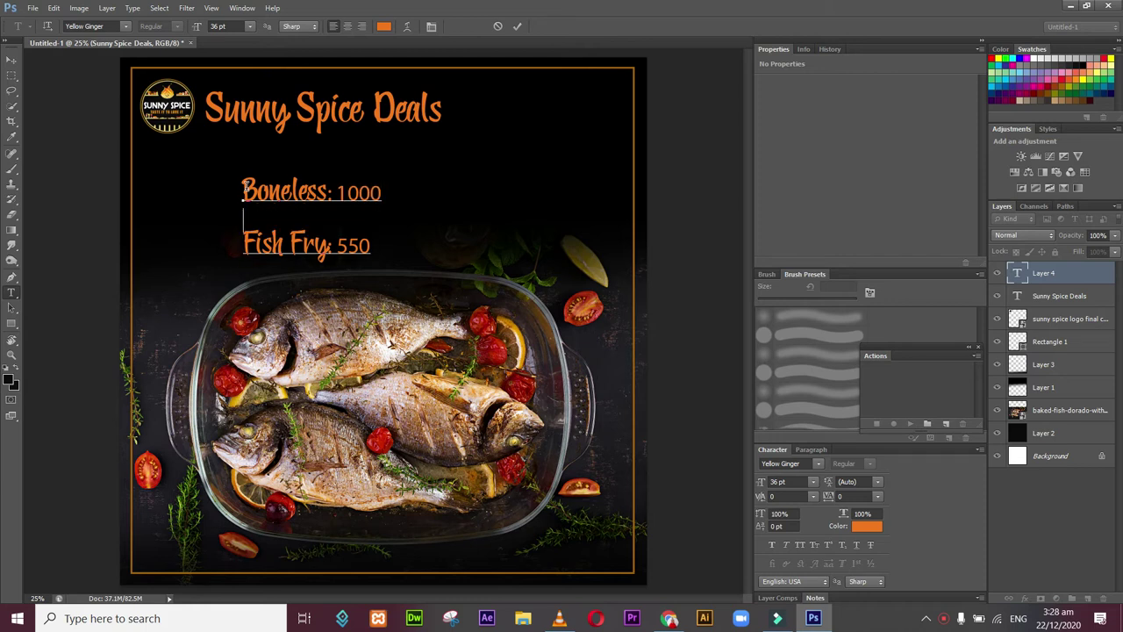
key(BackSpace)
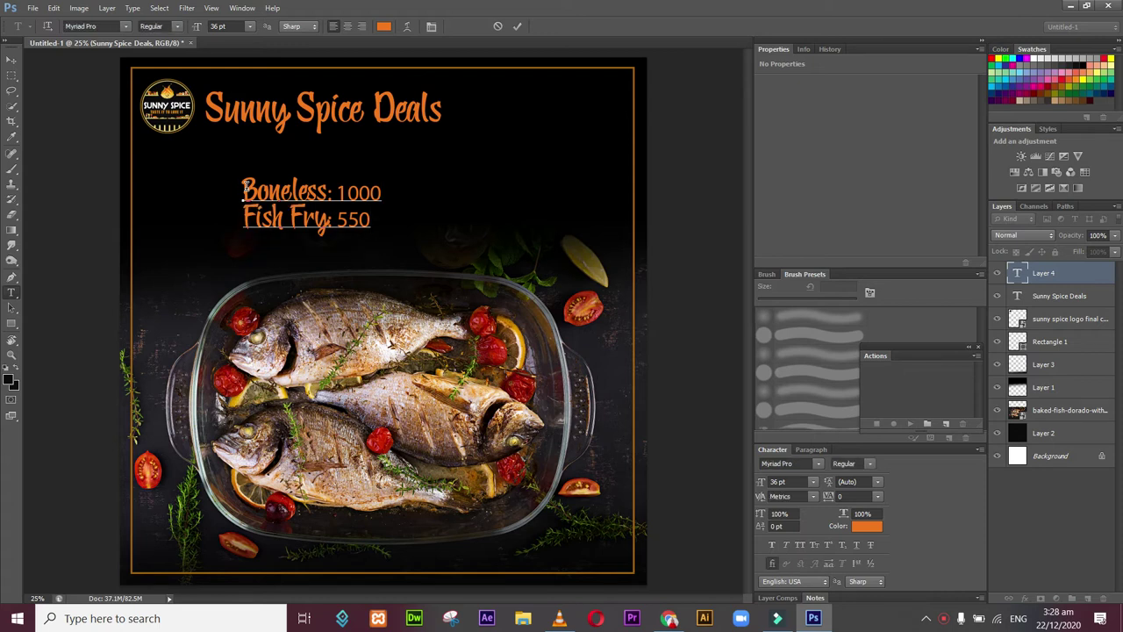
Step: Add 'Damra Fish: 450' as a third line below Fish Fry
key(Return)
text(Damra)
key(BackSpace)
key(BackSpace)
key(BackSpace)
key(BackSpace)
key(BackSpace)
key(BackSpace)
click(372, 220)
key(Return)
text(Damera)
key(BackSpace)
key(BackSpace)
key(BackSpace)
text(ra)
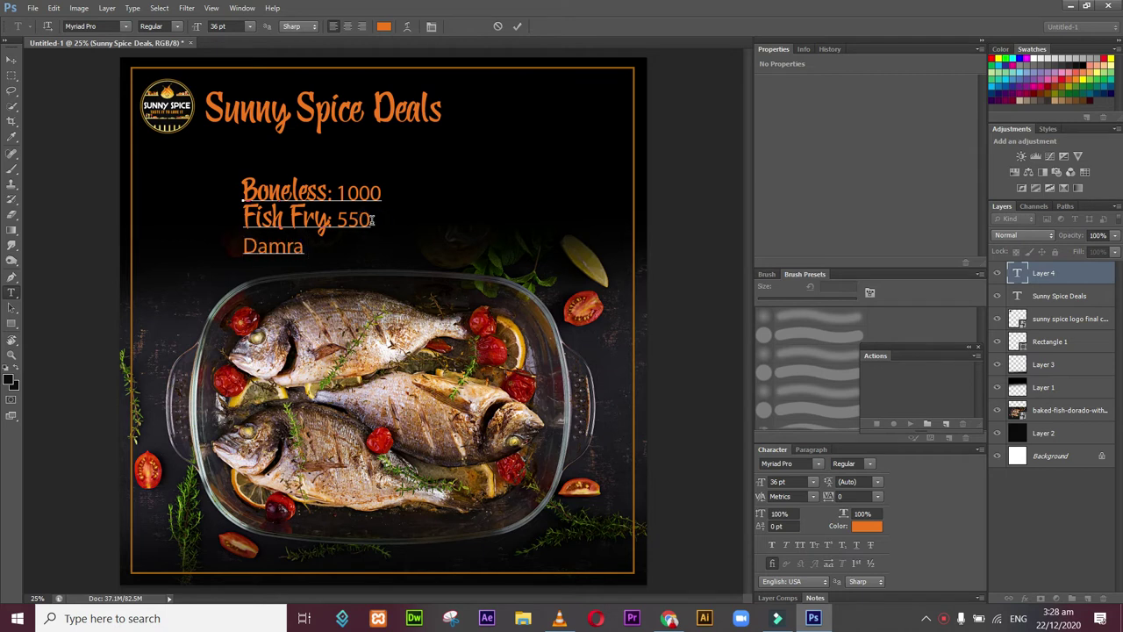
text( Fish: 450)
Step: Add spaces before 1000, 550 and 450 so the prices line up in a right-hand column
click(358, 244)
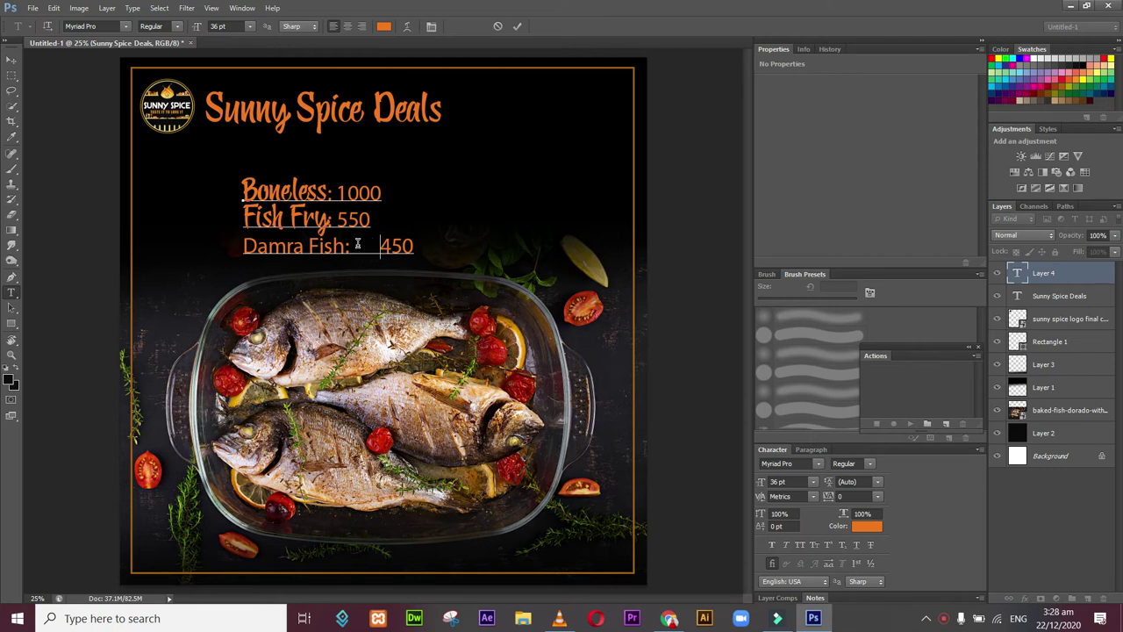
click(339, 219)
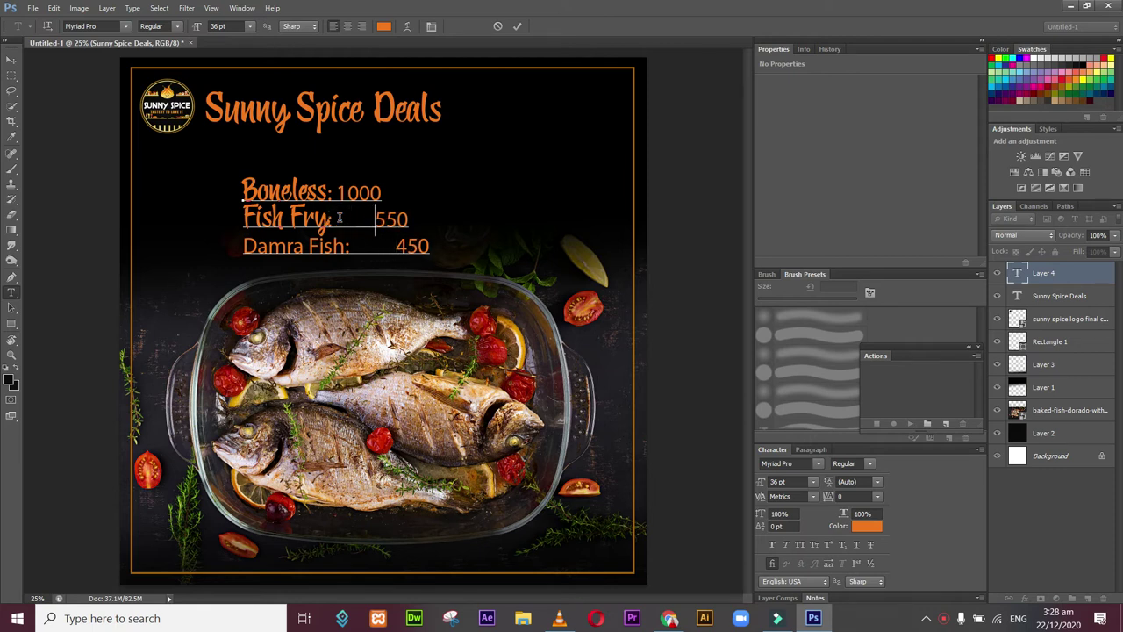
click(338, 193)
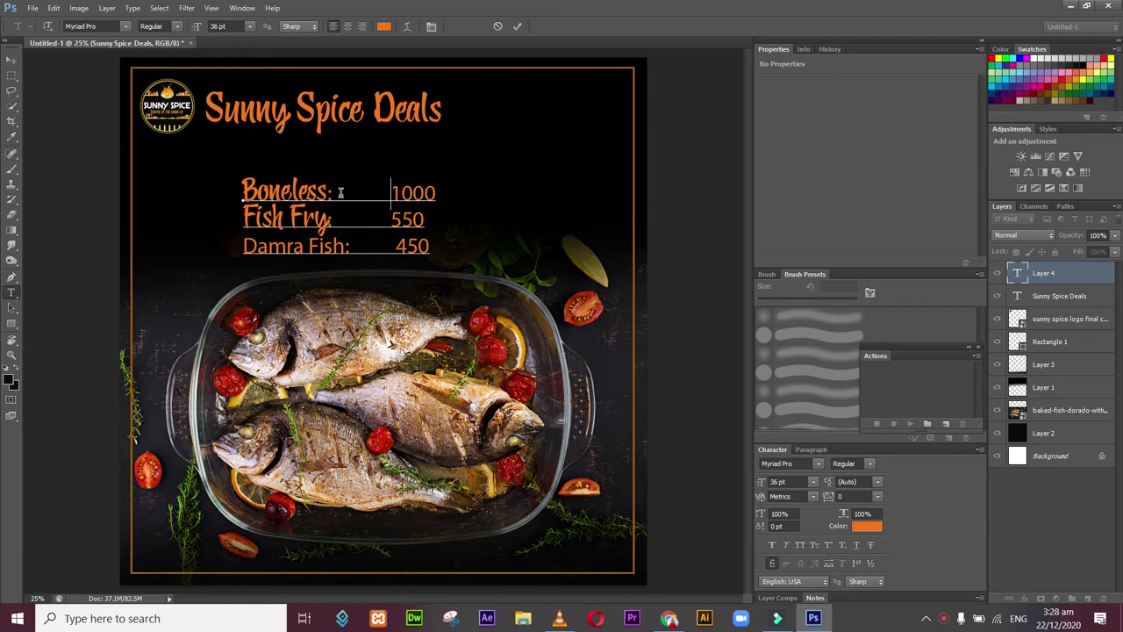
click(385, 219)
click(396, 246)
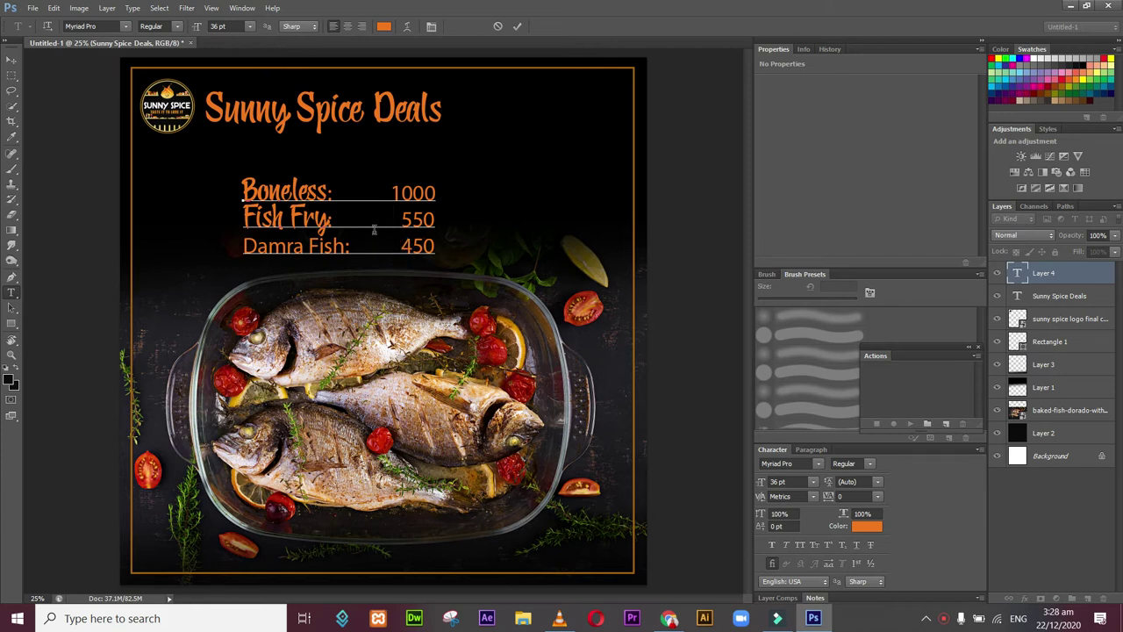
Step: Set the 'Boneless:' label in Caviar Dreams
drag(335, 192, 220, 176)
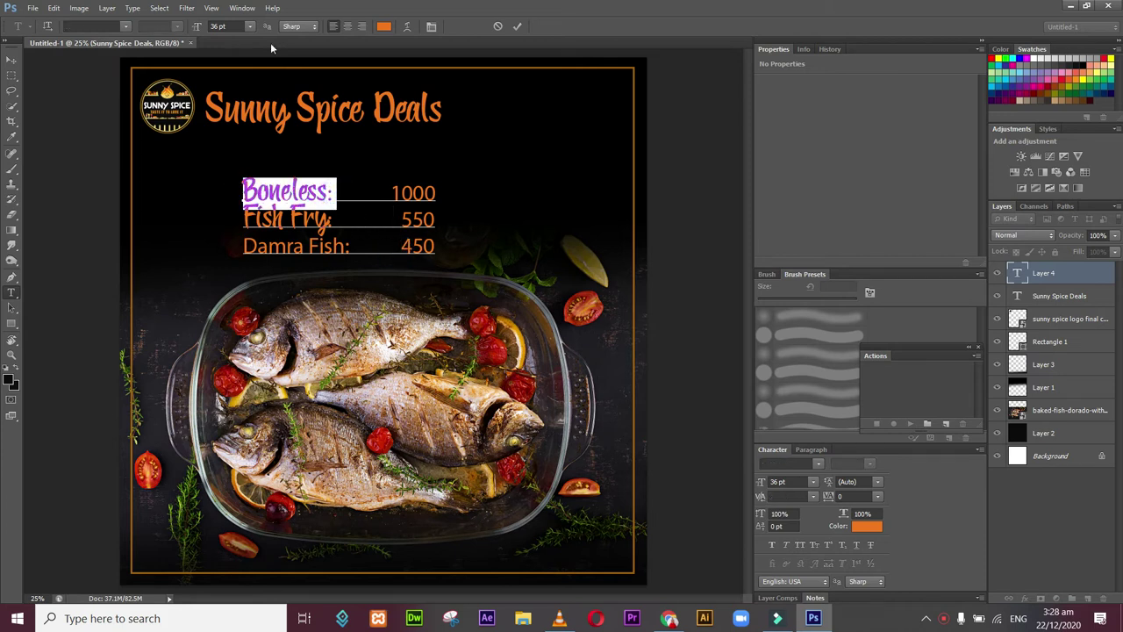
click(92, 26)
text(Cav)
key(Return)
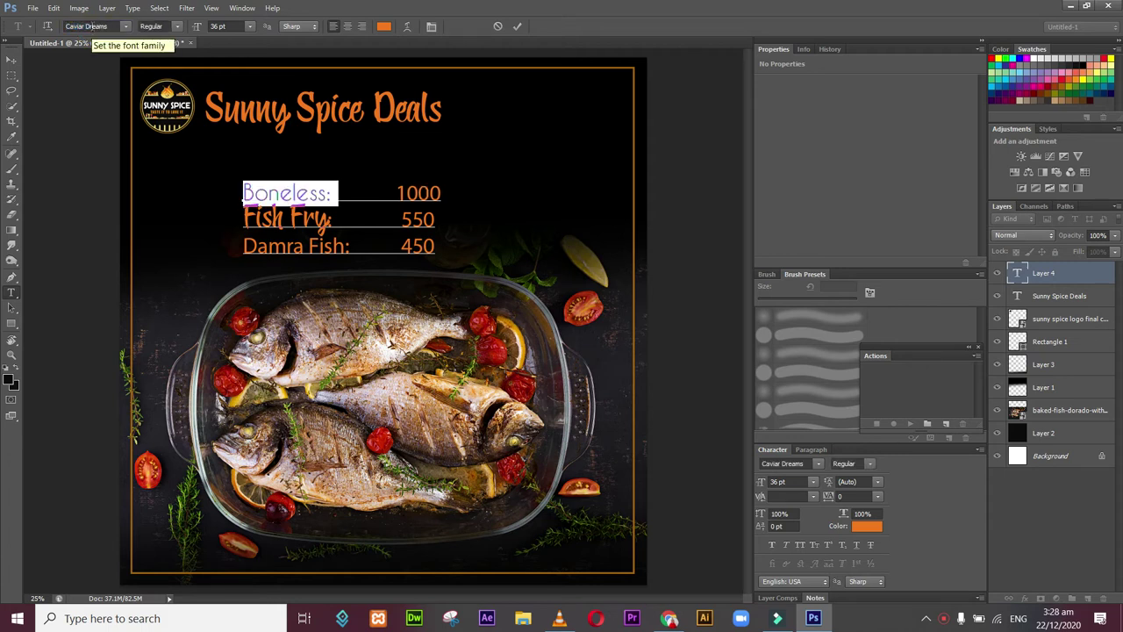
Step: Set the 'Fish Fry:' label in Caviar Dreams, picking it from the installed fonts list
drag(333, 220, 170, 219)
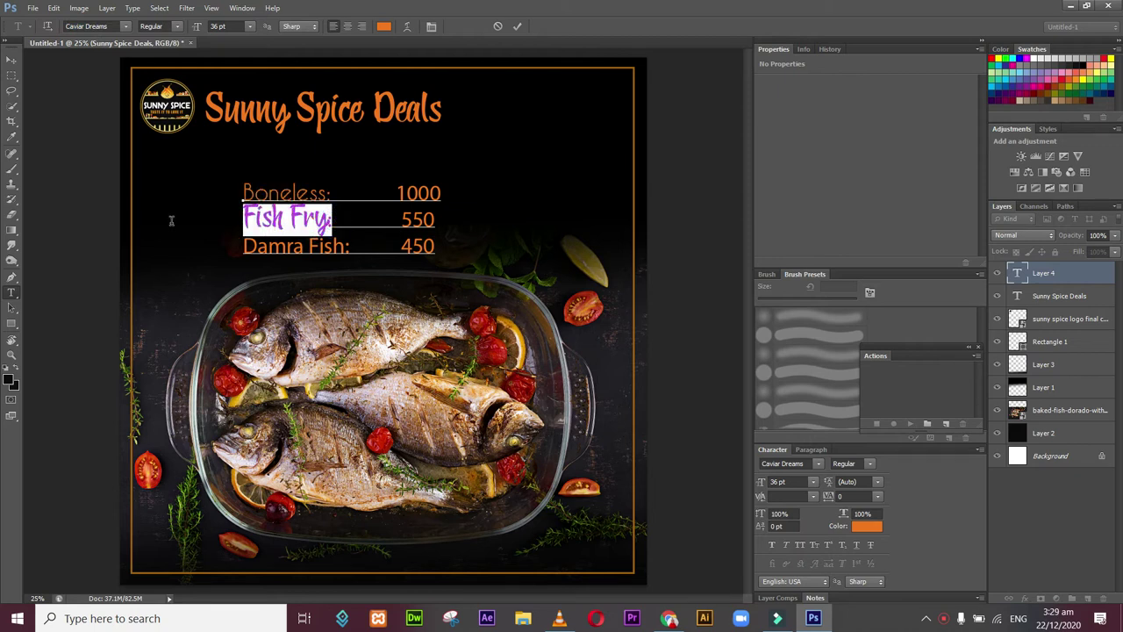
click(103, 25)
text(Cav)
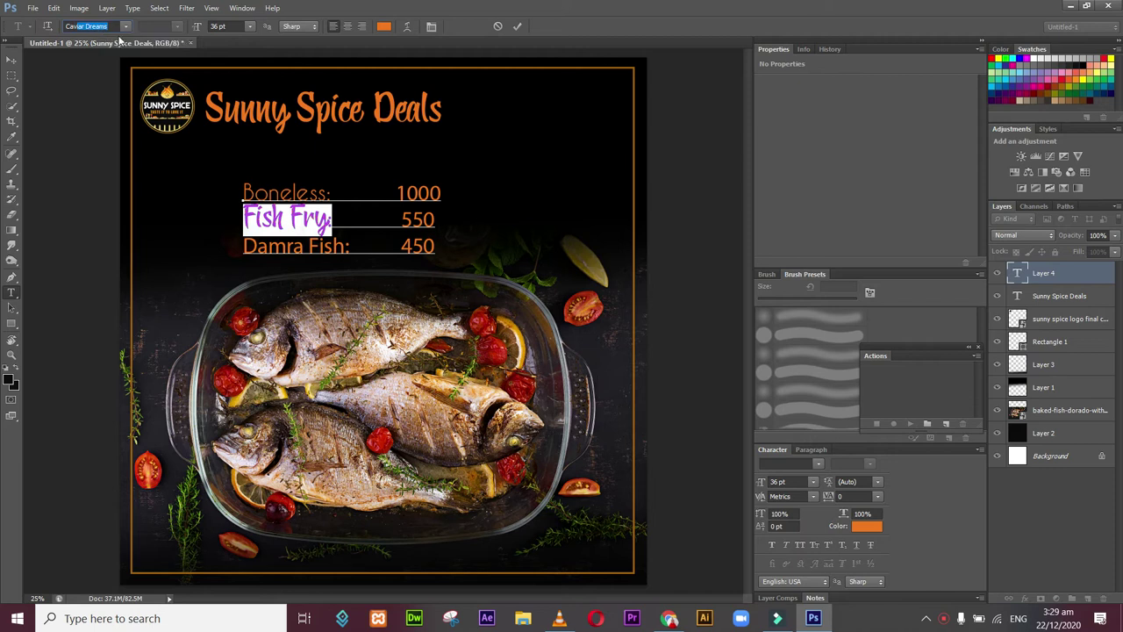
key(Return)
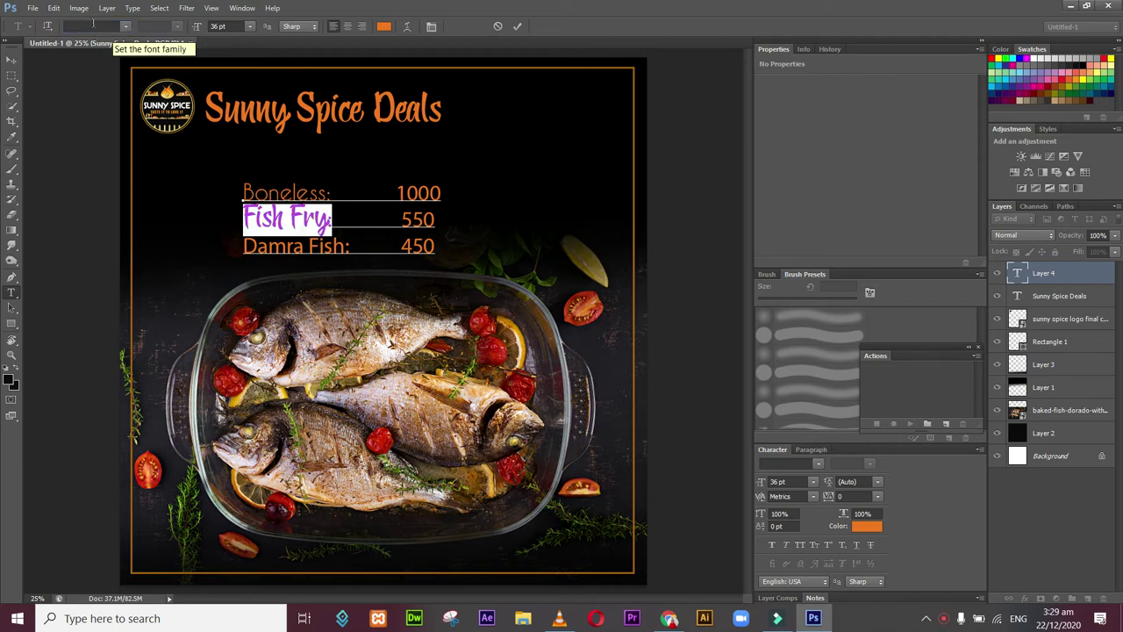
click(93, 24)
text(Cav)
key(Return)
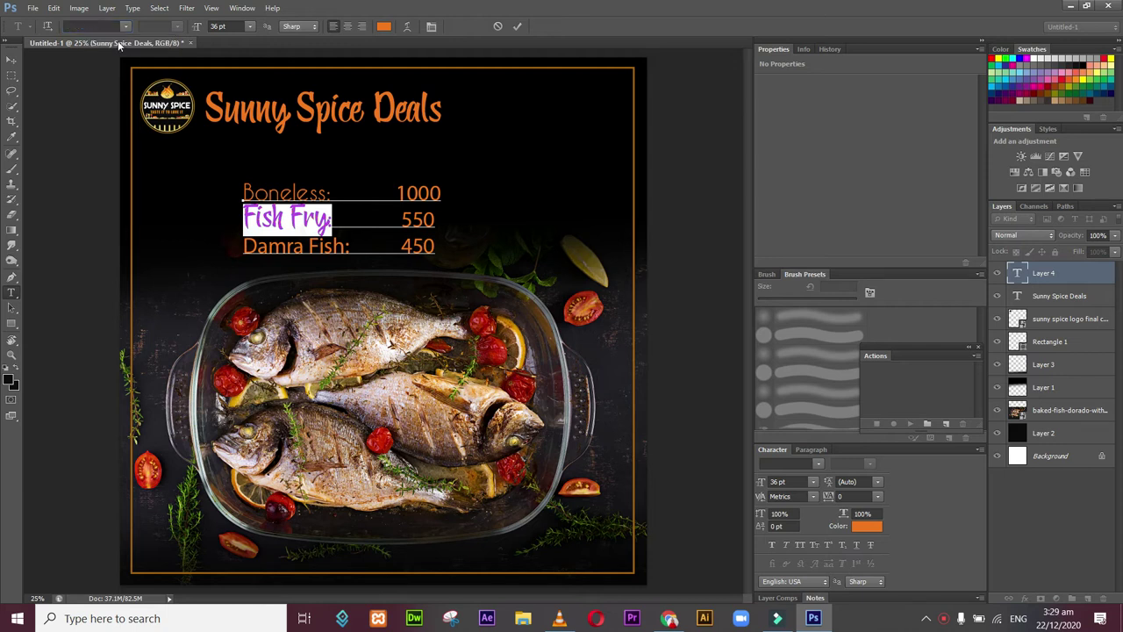
double_click(318, 220)
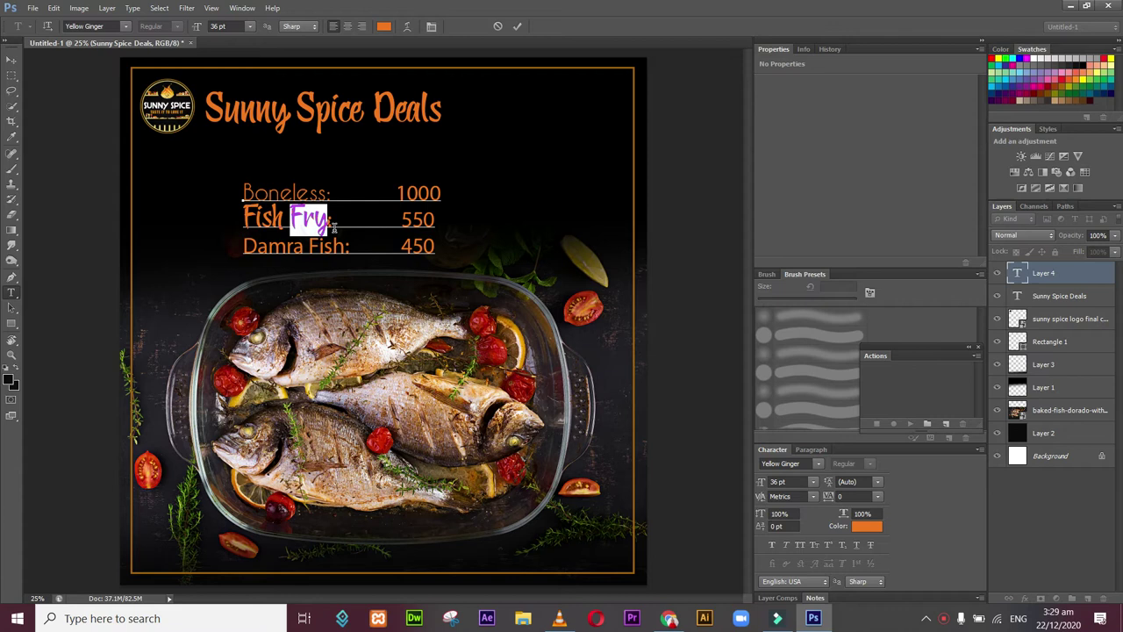
click(335, 225)
drag(332, 221, 211, 223)
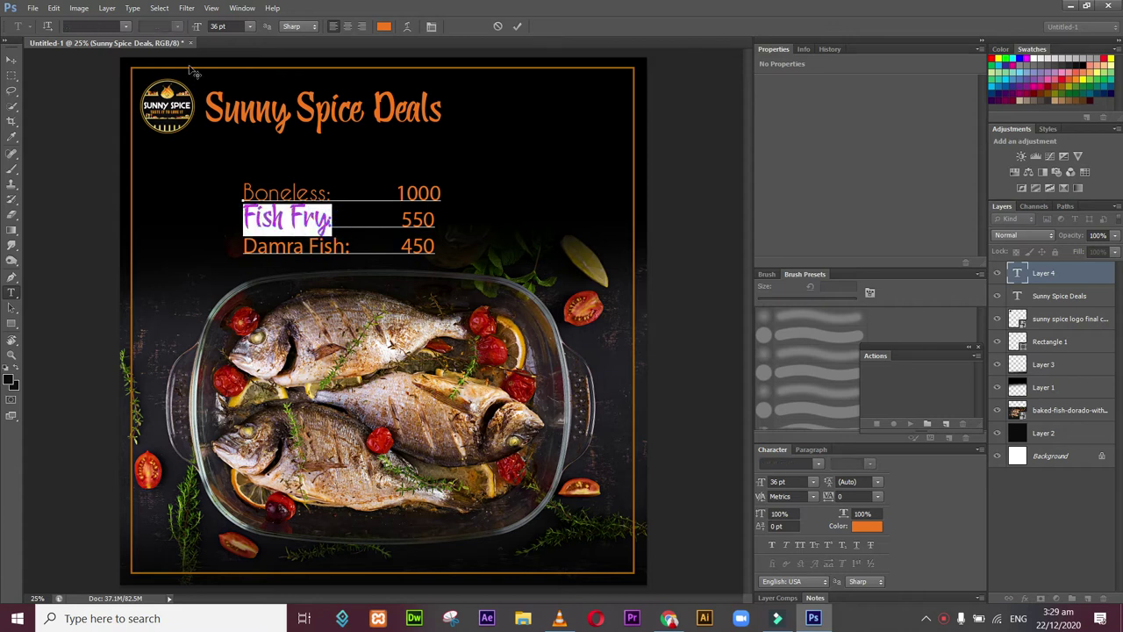
click(126, 28)
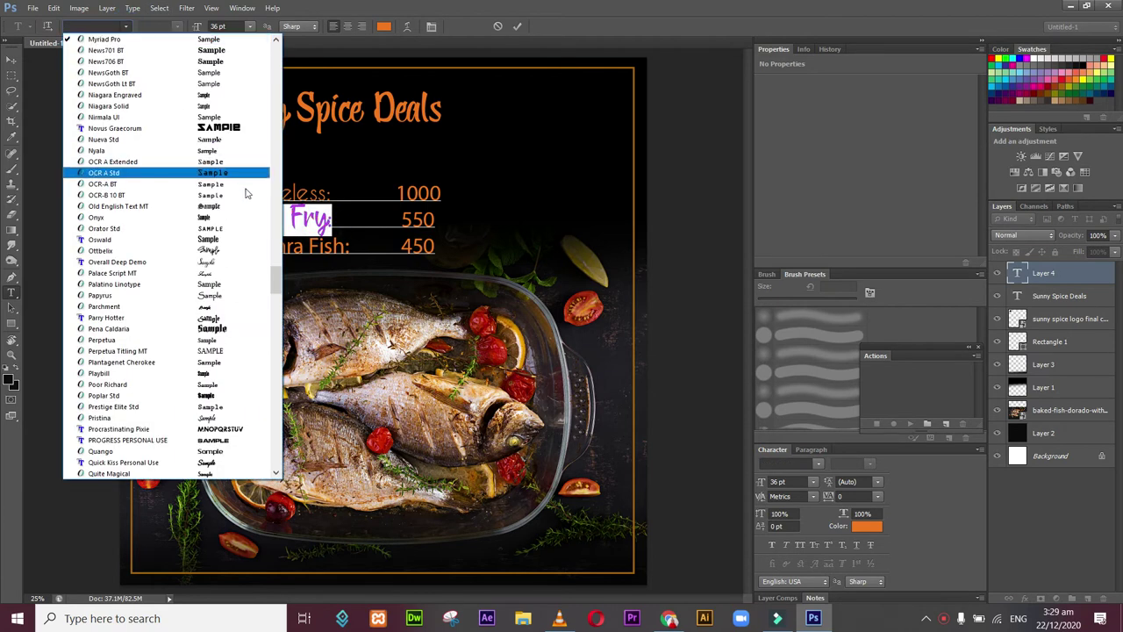
mouse_move(276, 285)
mouse_down()
mouse_move(247, 200)
mouse_move(272, 129)
mouse_up()
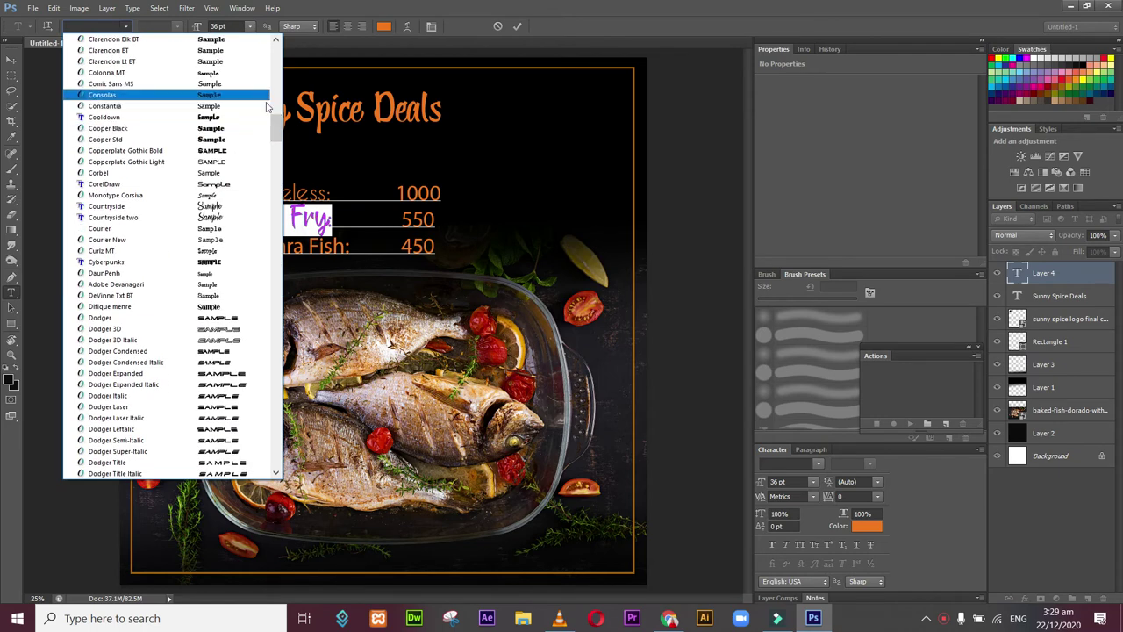
drag(273, 127, 272, 104)
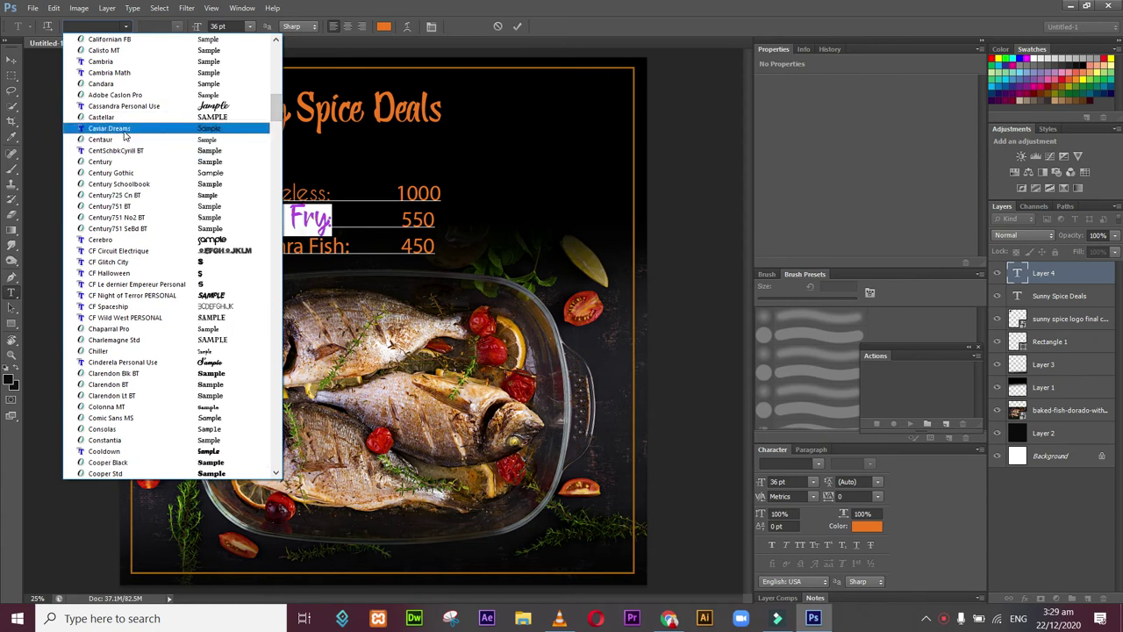
click(127, 129)
Step: Set the 'Damra Fish:' label in Caviar Dreams
click(355, 247)
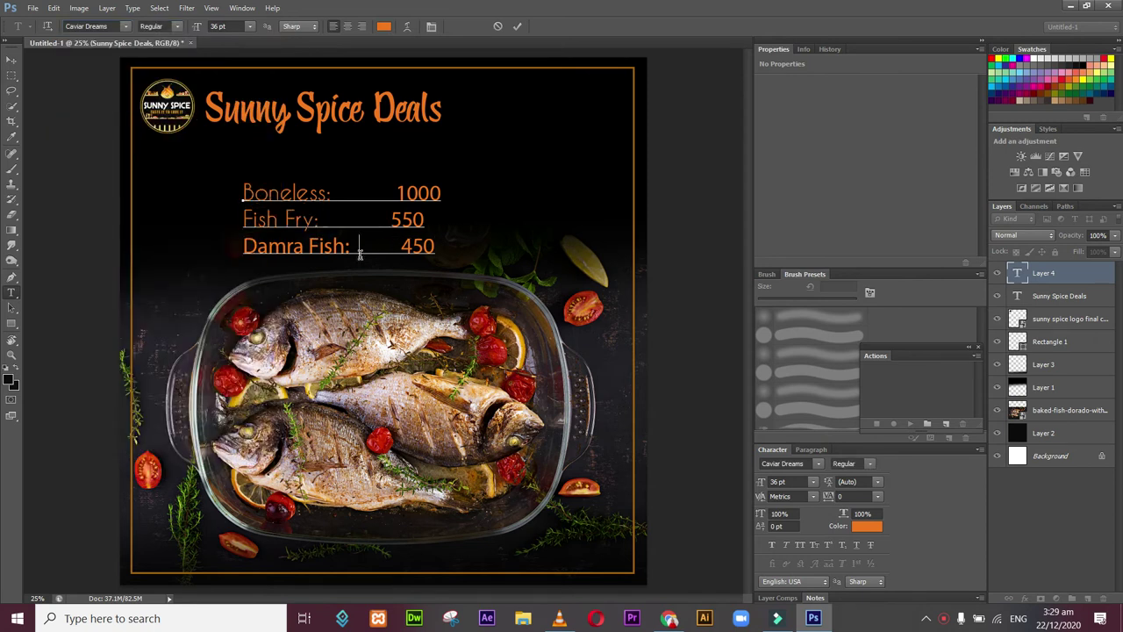
drag(355, 247, 200, 257)
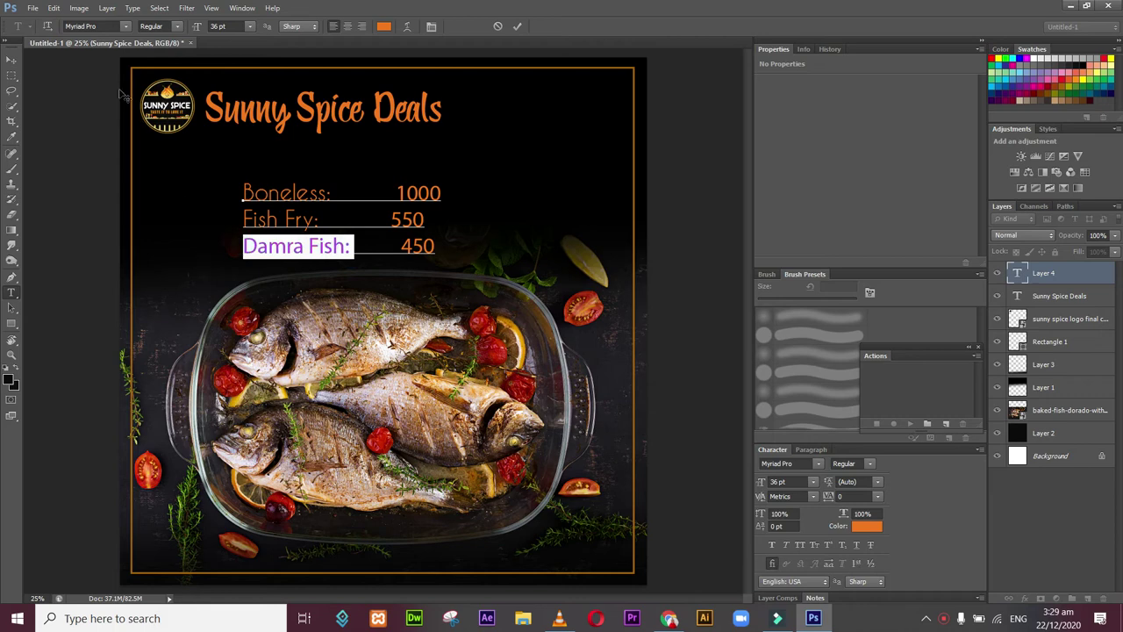
click(126, 27)
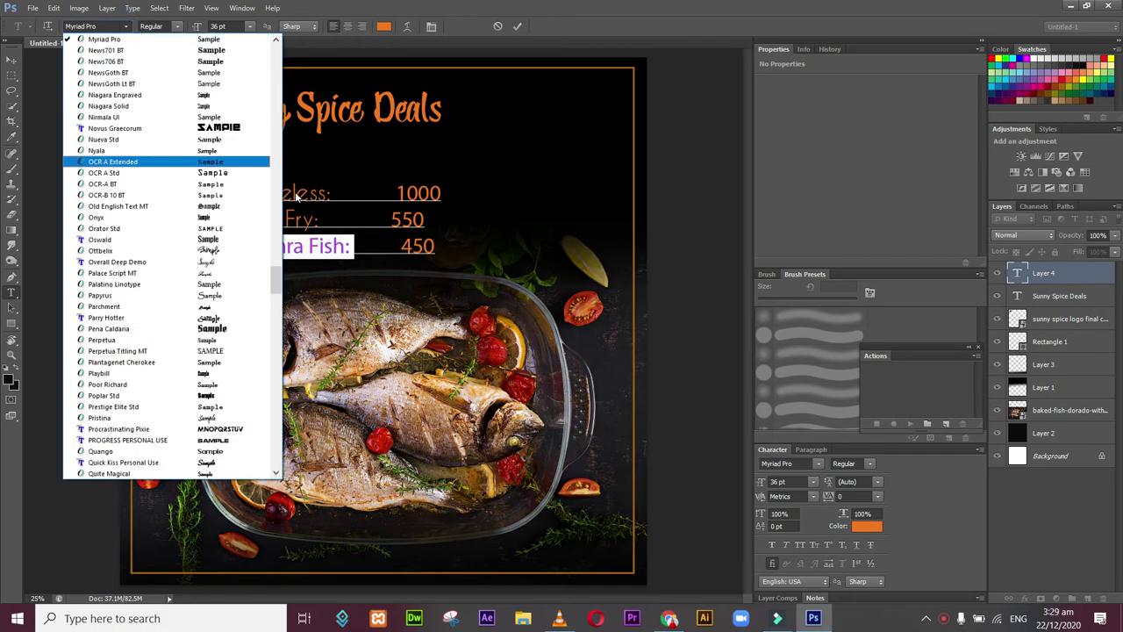
drag(277, 277, 251, 108)
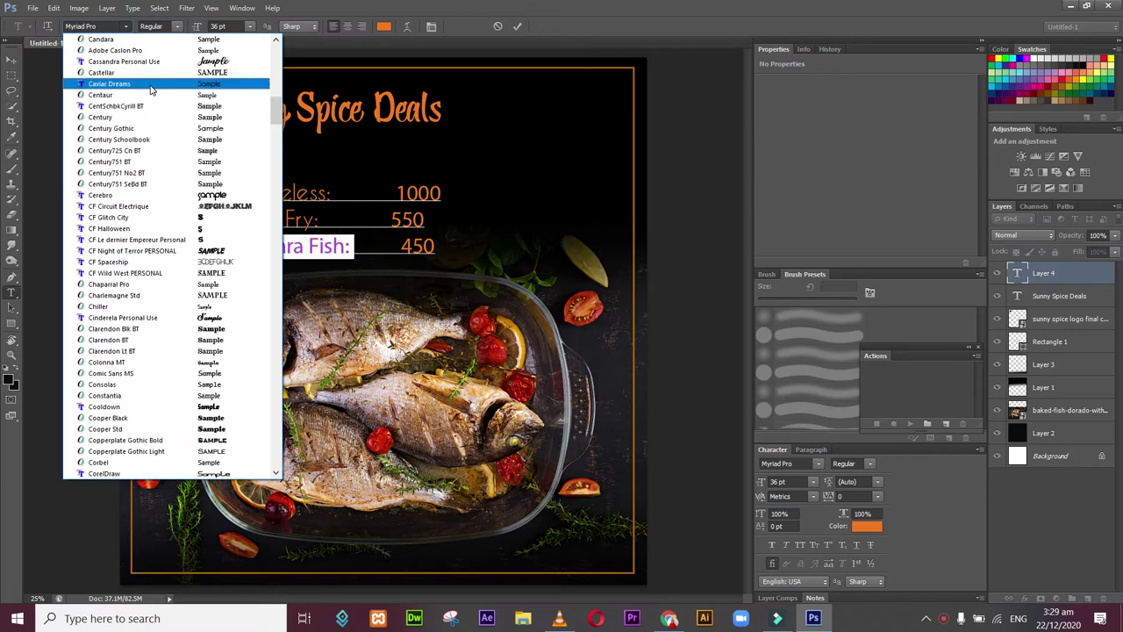
click(149, 85)
Step: Select all the price list text, keep it at 36 pt, and commit the edits
key(ctrl+a)
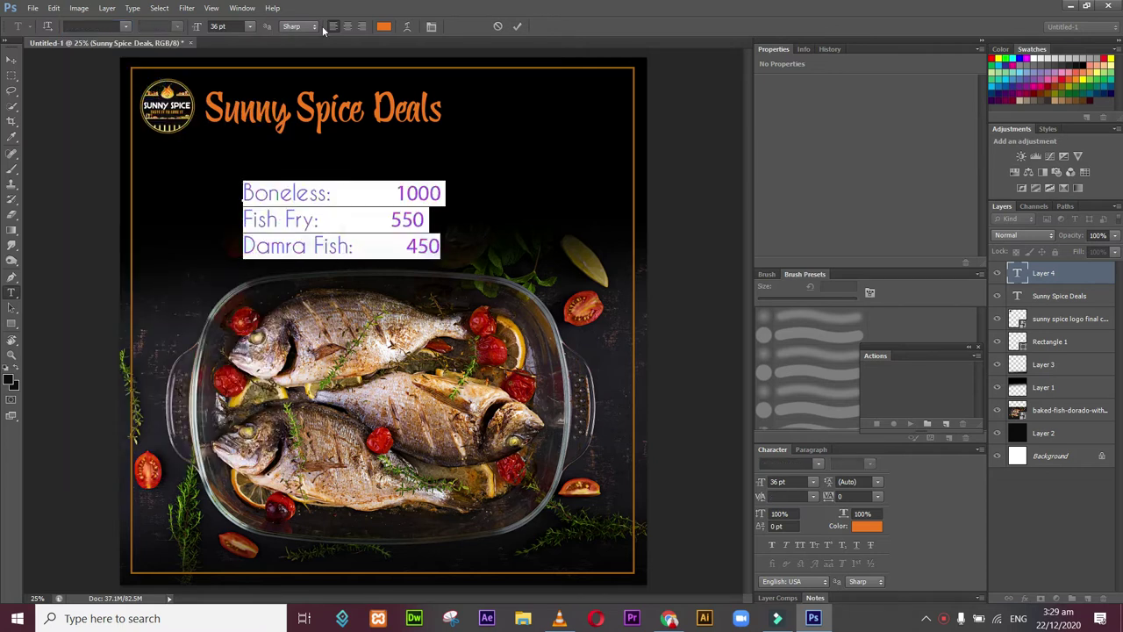
click(250, 27)
click(250, 27)
click(11, 60)
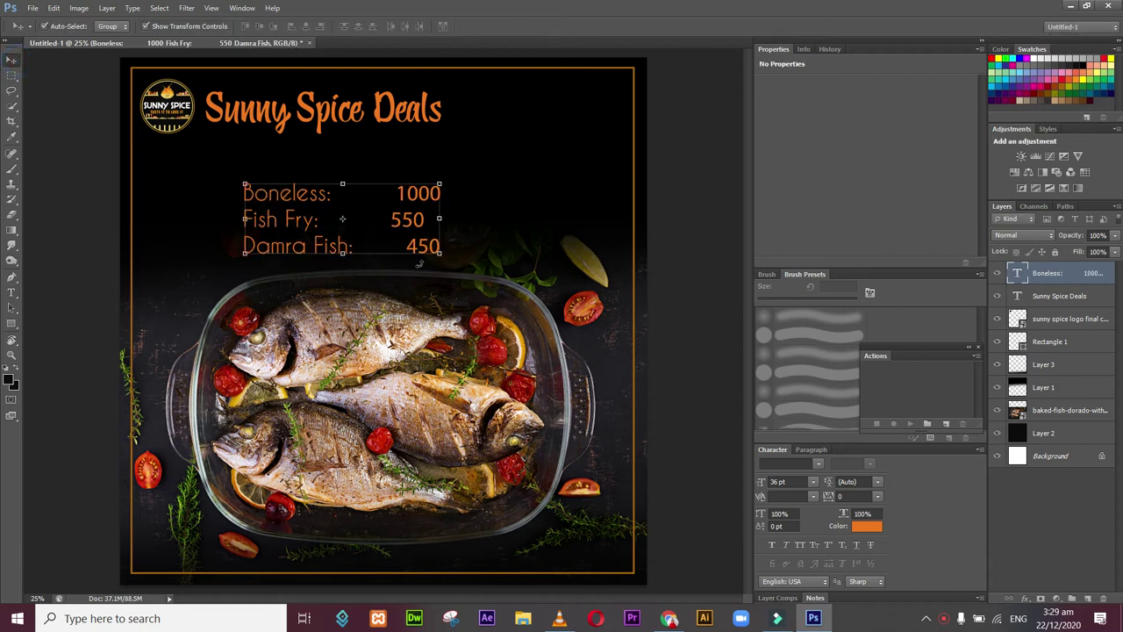
Step: Move the price list up and left beneath the logo
drag(322, 254, 239, 230)
click(11, 292)
click(519, 234)
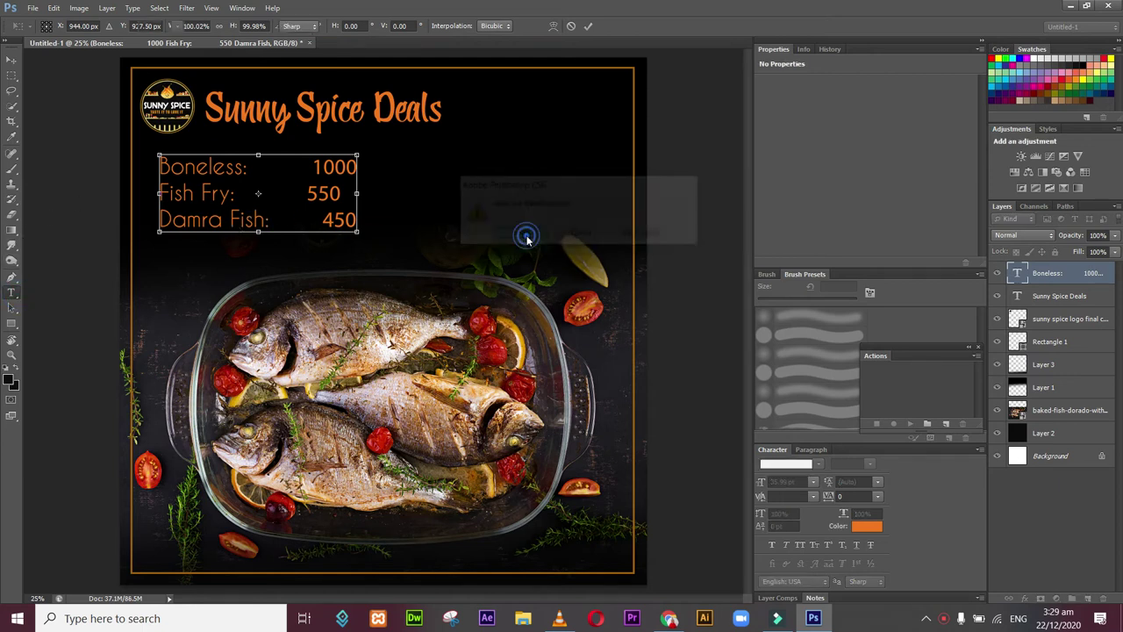
Step: Remove a space before 550 to align it with the other prices, leaving the layer name unchanged
click(291, 197)
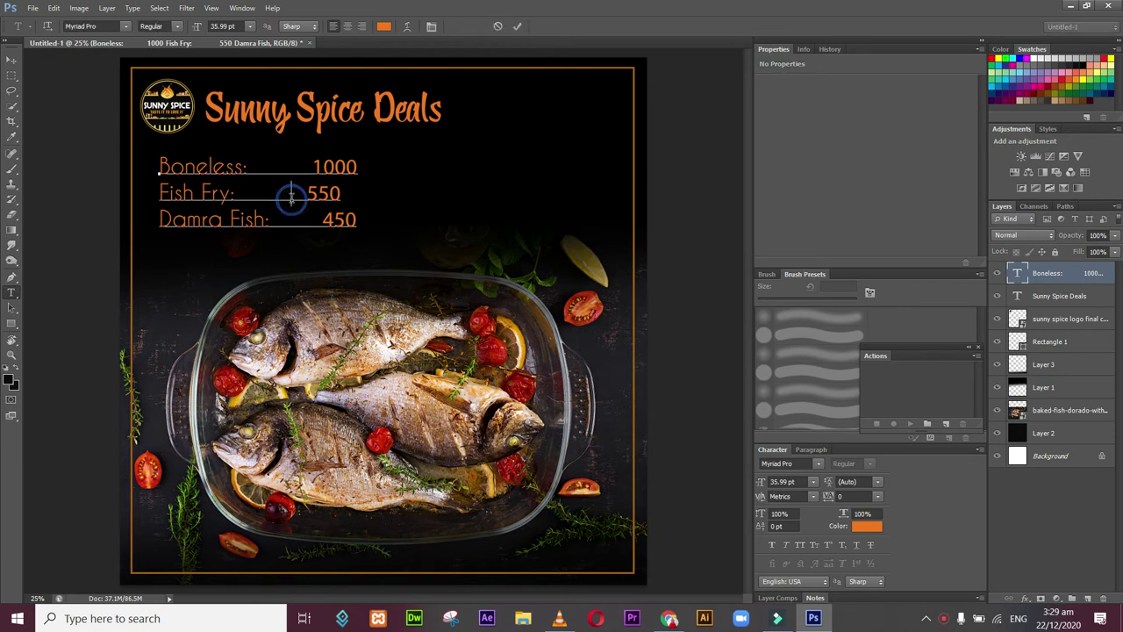
key(BackSpace)
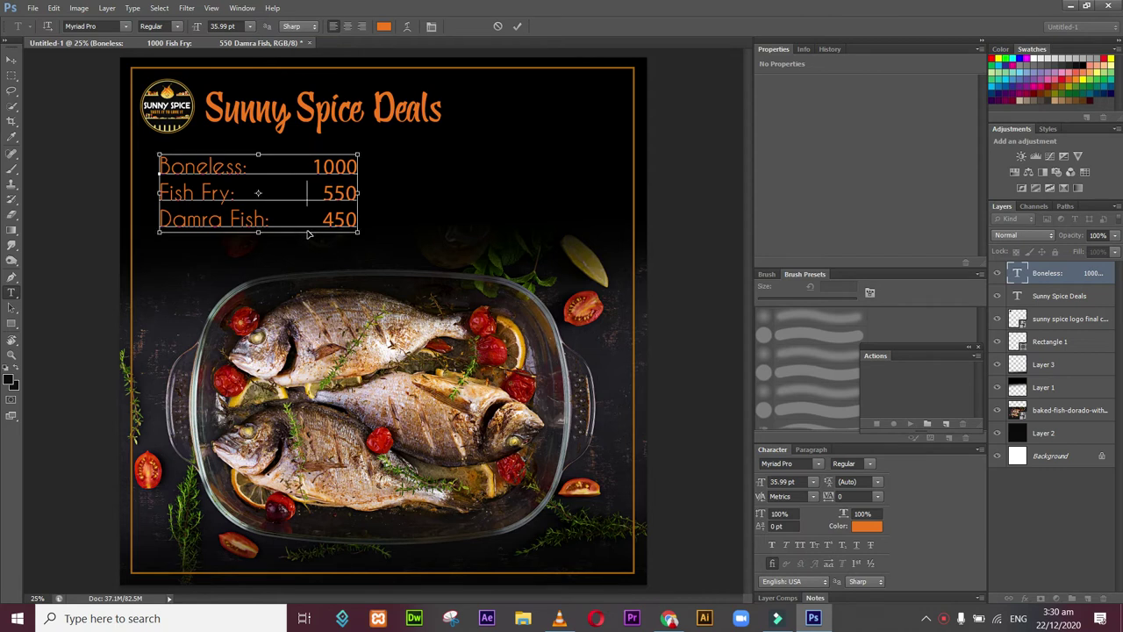
click(12, 62)
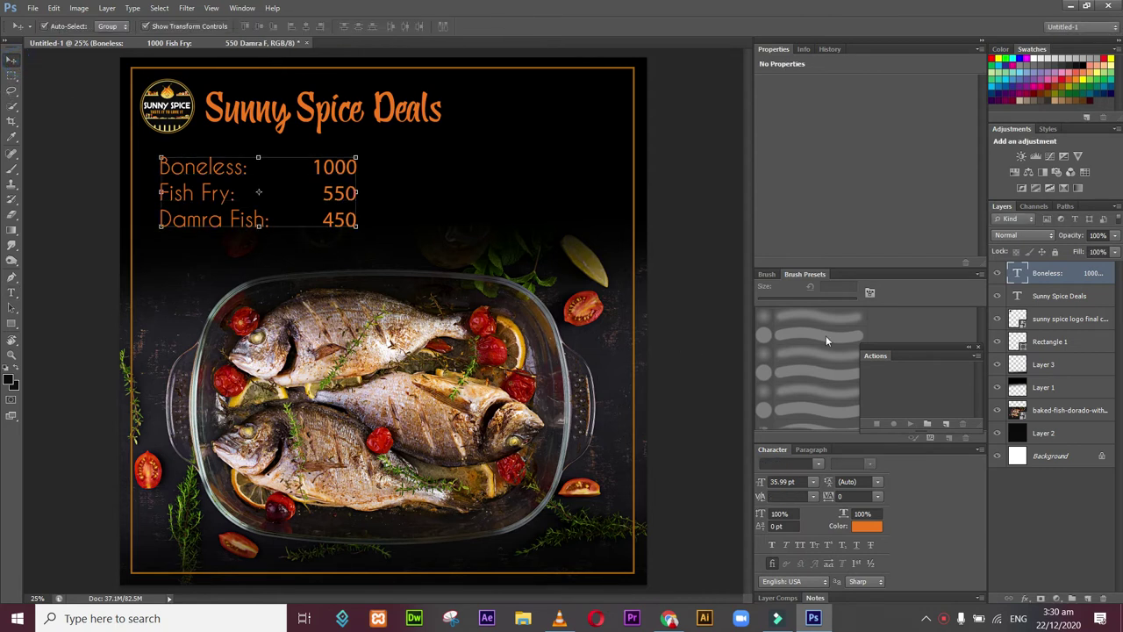
double_click(1082, 270)
click(1060, 266)
Step: Add a 1 px Stroke to the price list using the sampled orange text colour
double_click(1063, 269)
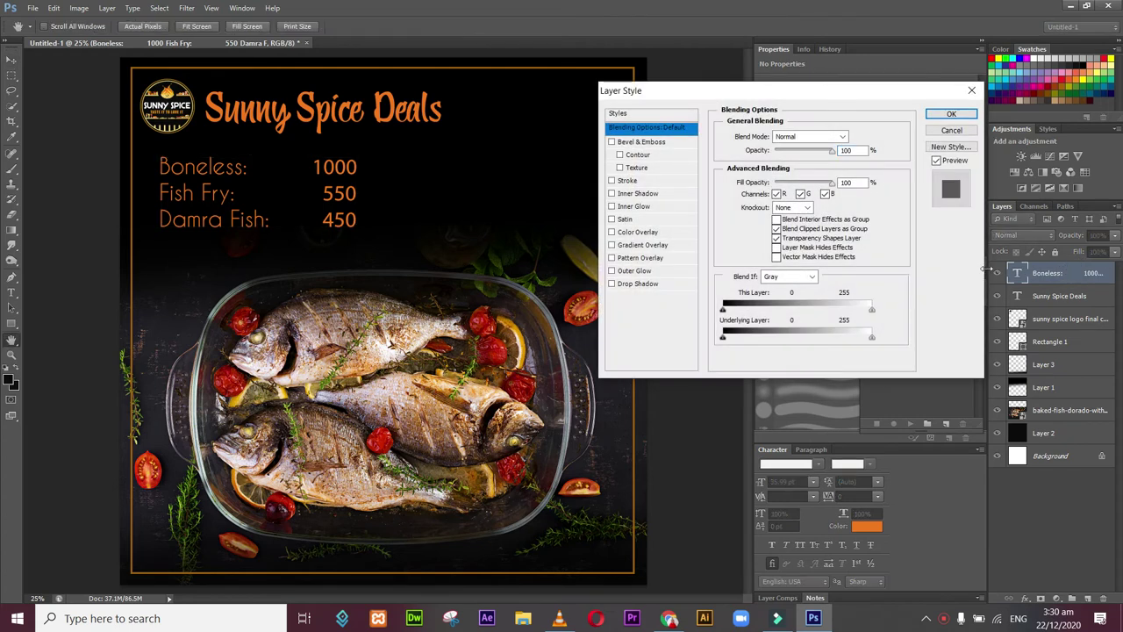
click(611, 180)
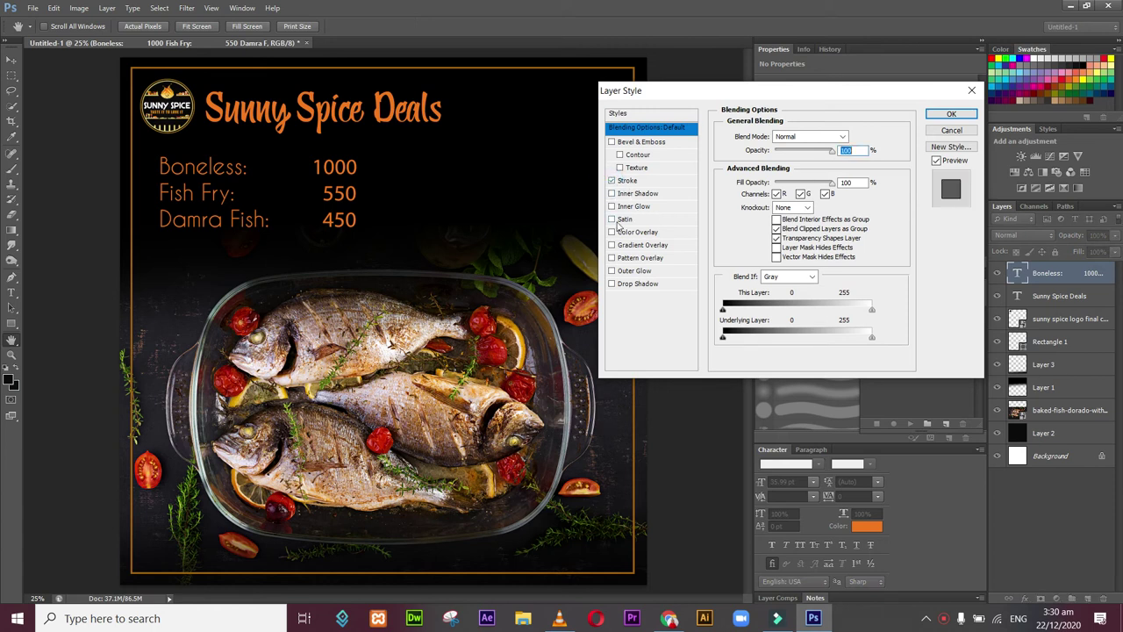
click(645, 179)
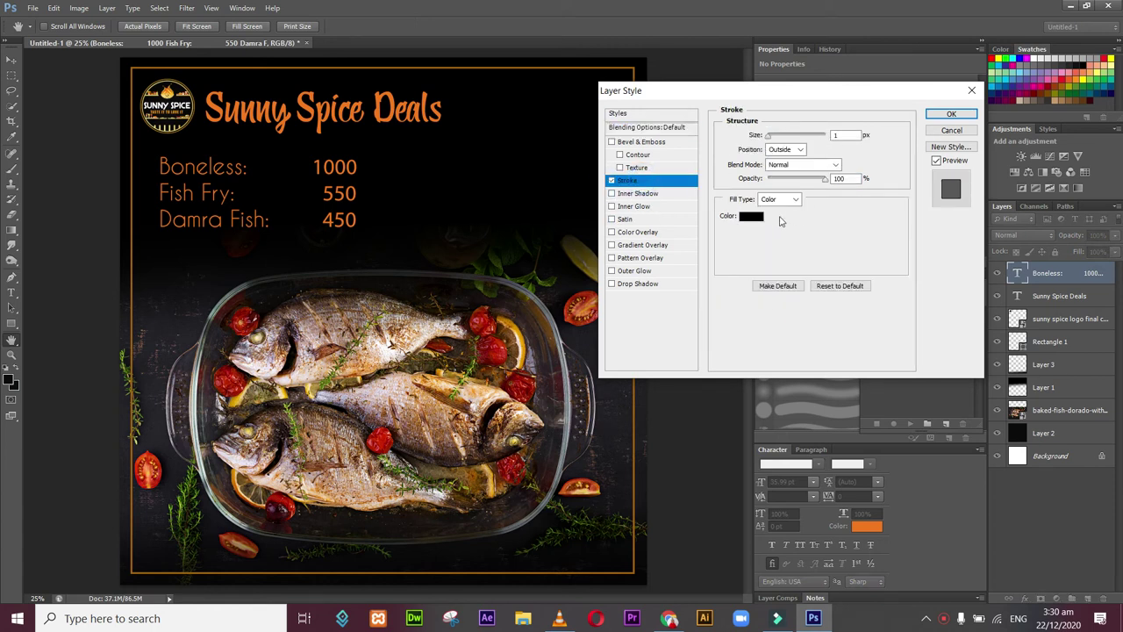
click(751, 217)
click(751, 221)
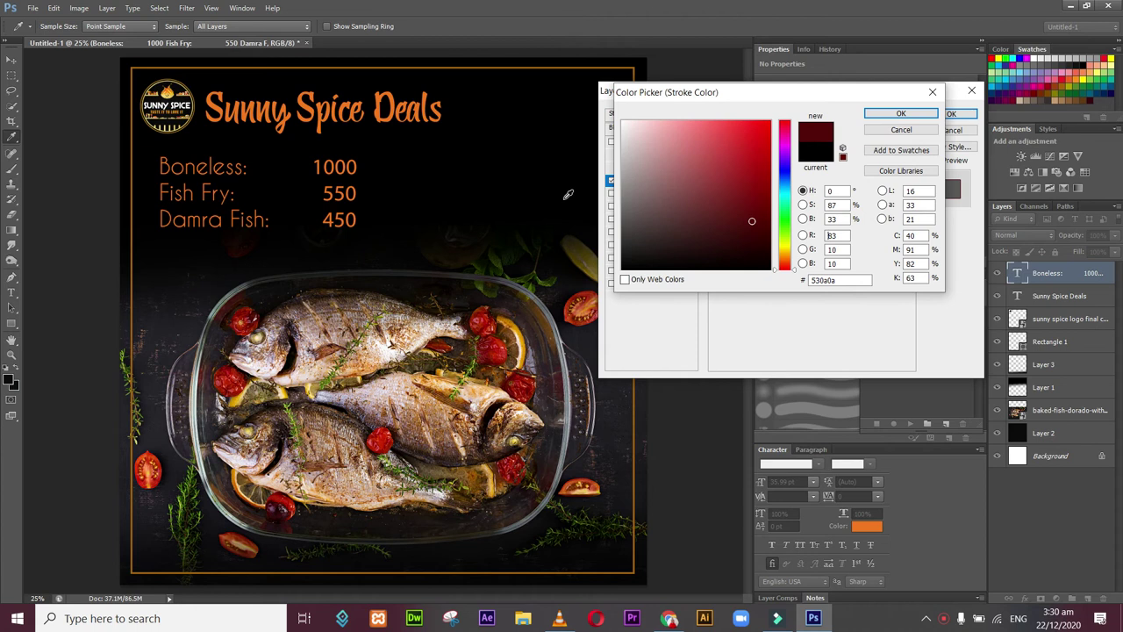
click(360, 191)
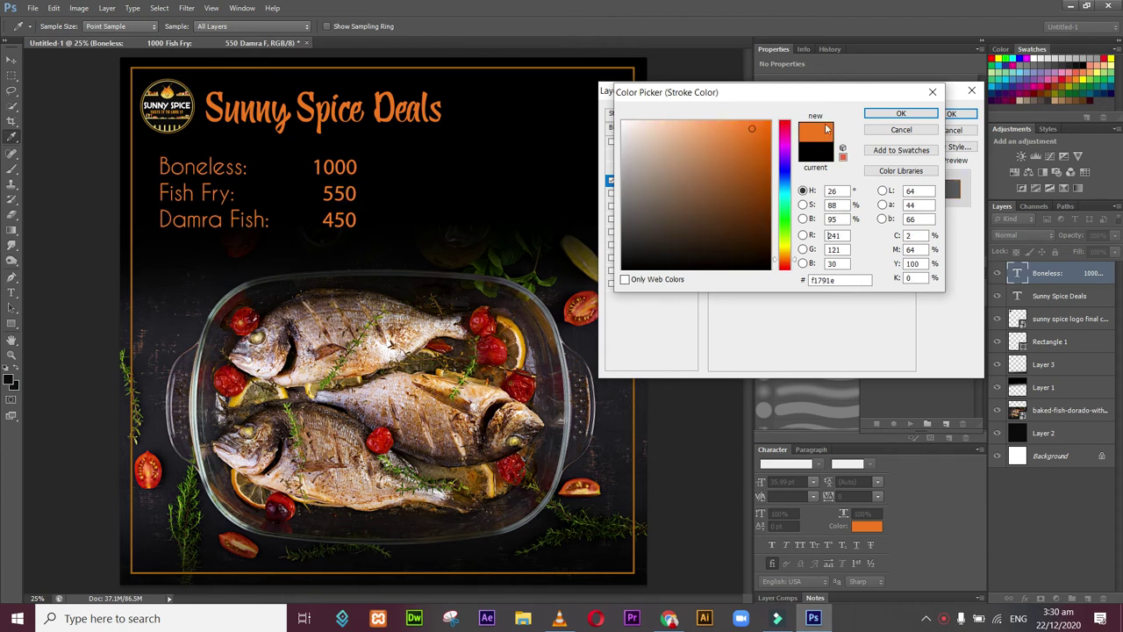
click(886, 120)
drag(829, 136, 769, 138)
click(768, 139)
drag(770, 138, 769, 140)
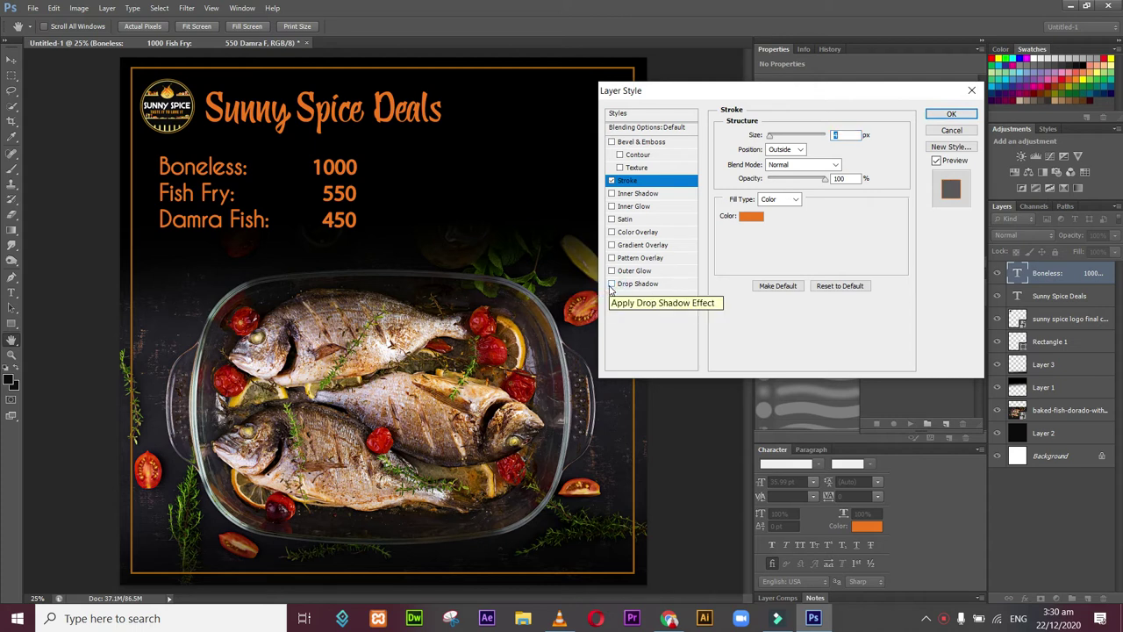
click(953, 114)
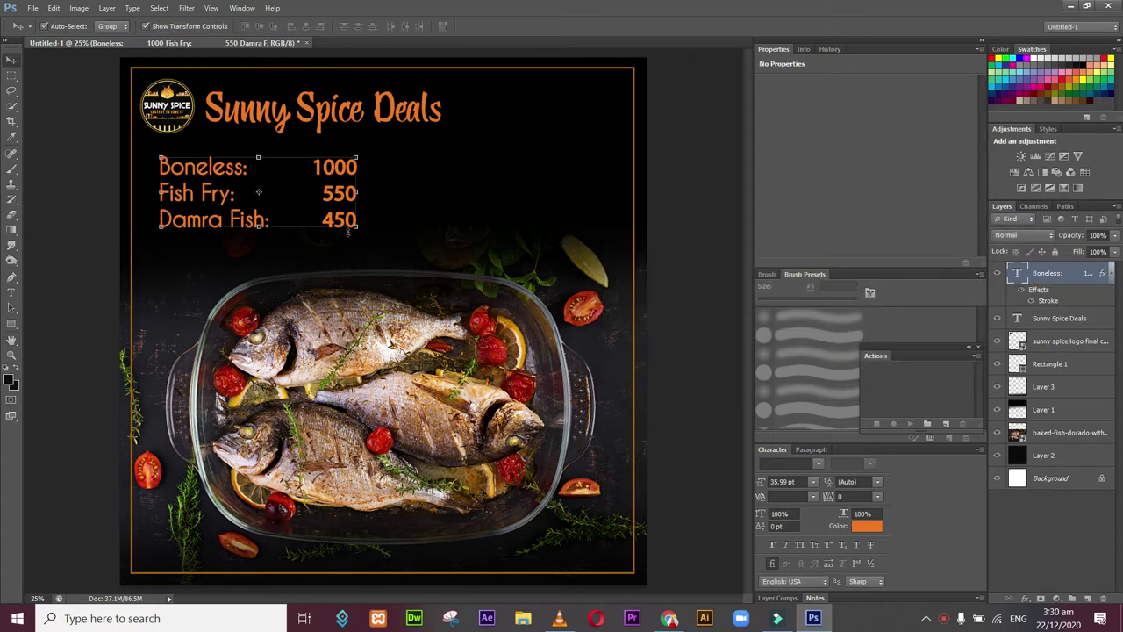
Step: Scale the price list to about 77% and nudge it down and right beneath the logo
drag(355, 227, 315, 207)
mouse_move(198, 207)
mouse_down()
mouse_move(454, 222)
mouse_move(491, 239)
mouse_move(262, 241)
mouse_move(199, 235)
mouse_move(198, 226)
mouse_up()
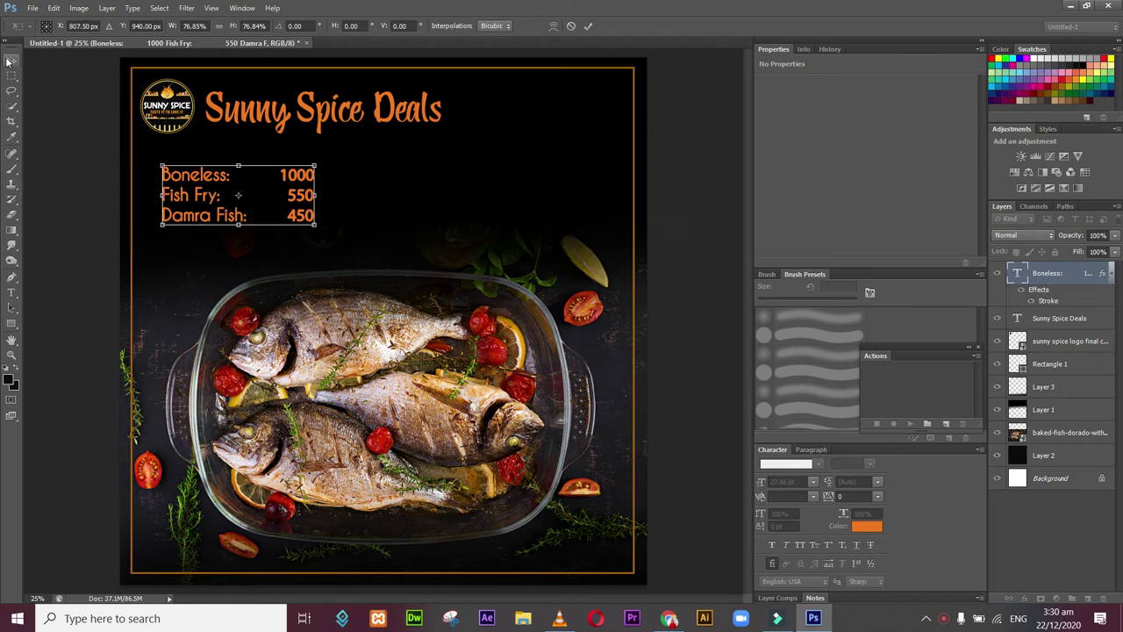
click(11, 59)
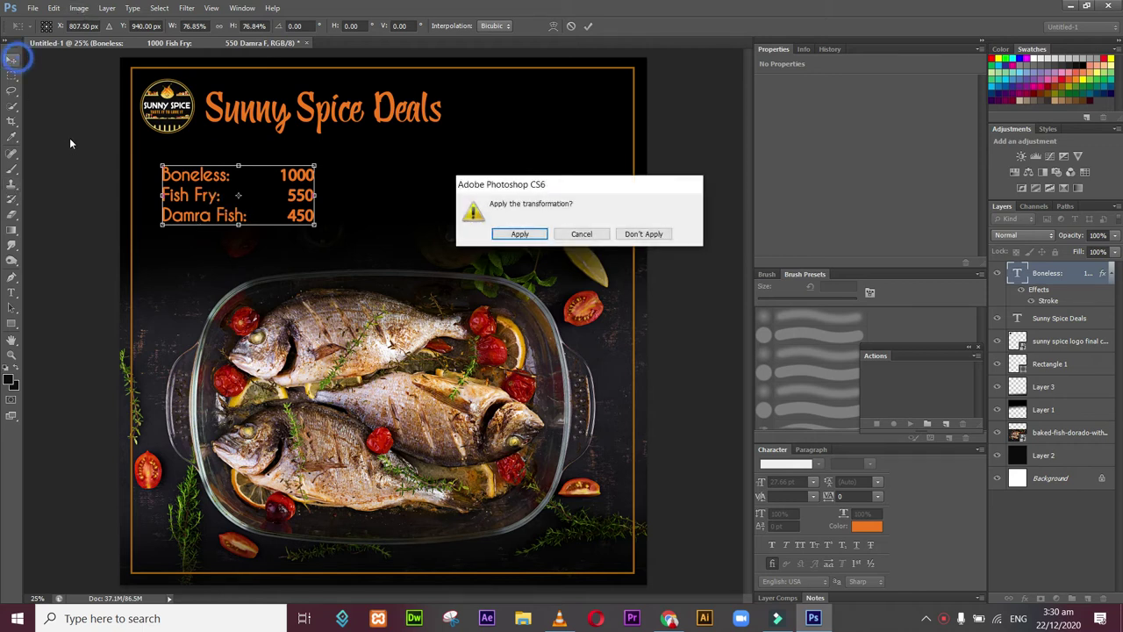
click(520, 234)
click(85, 248)
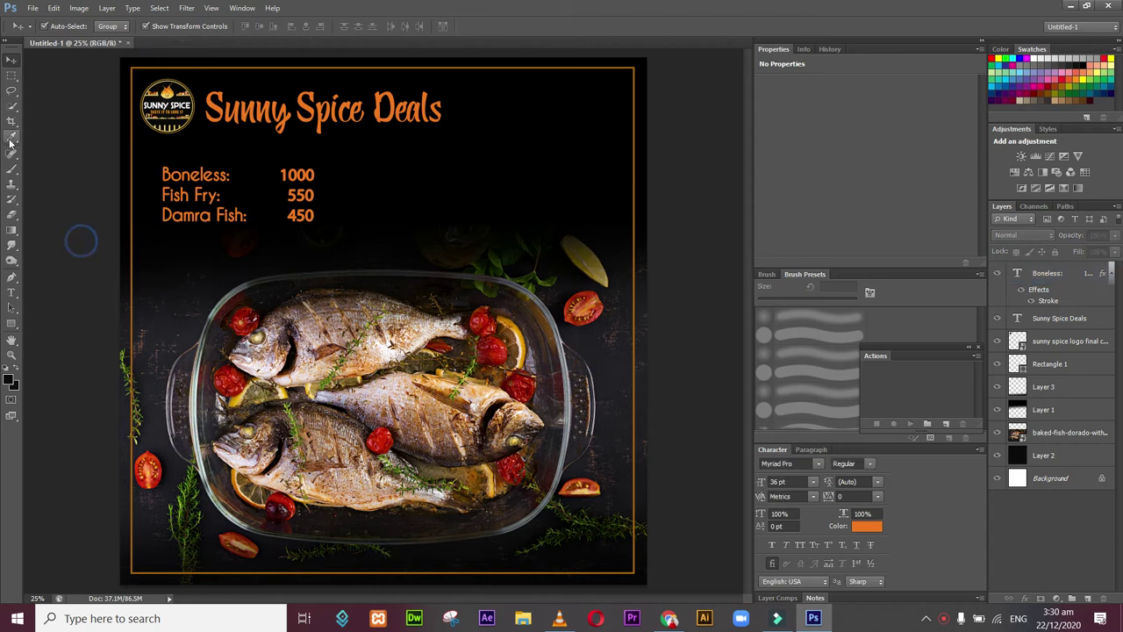
Step: Add an orange 'Order Now' text layer scaled to about 119%, right of the price list
click(12, 295)
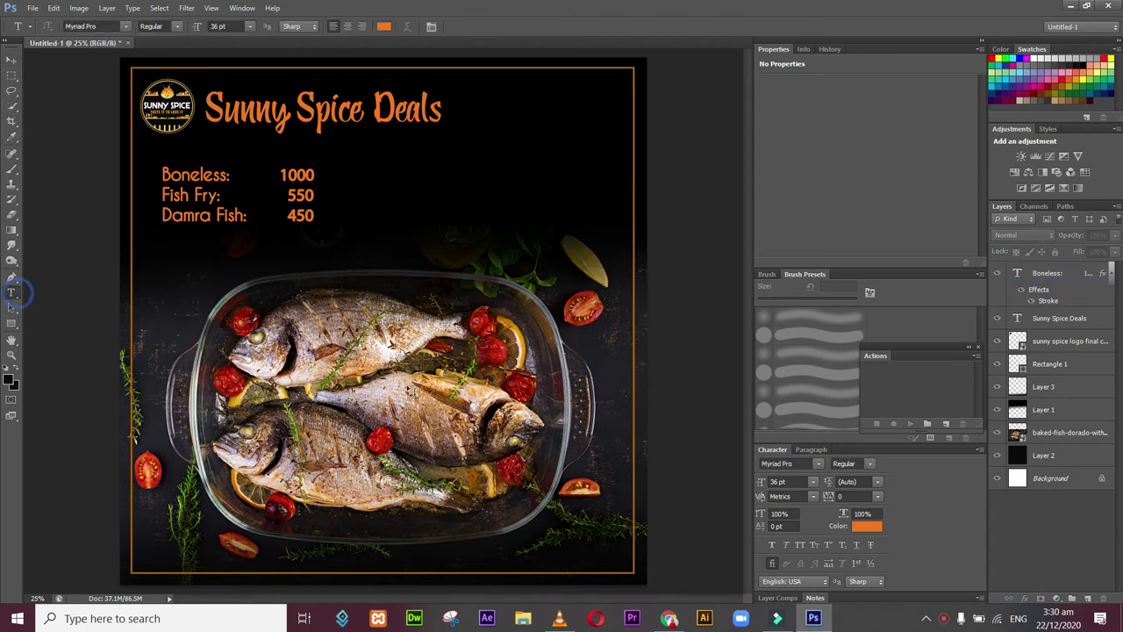
click(368, 385)
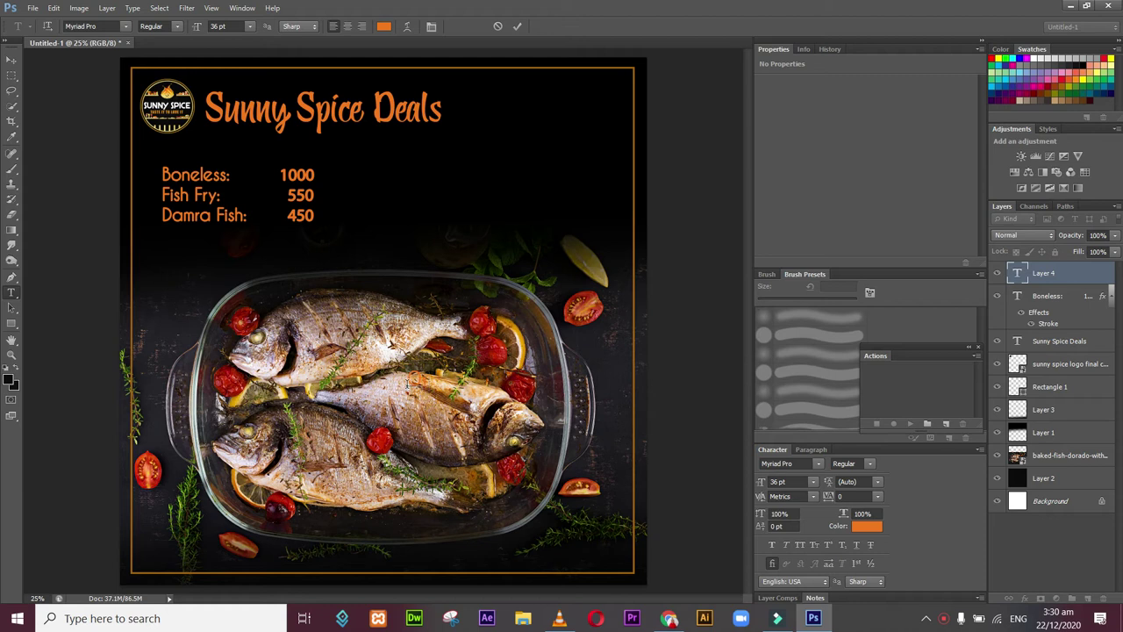
text(ng)
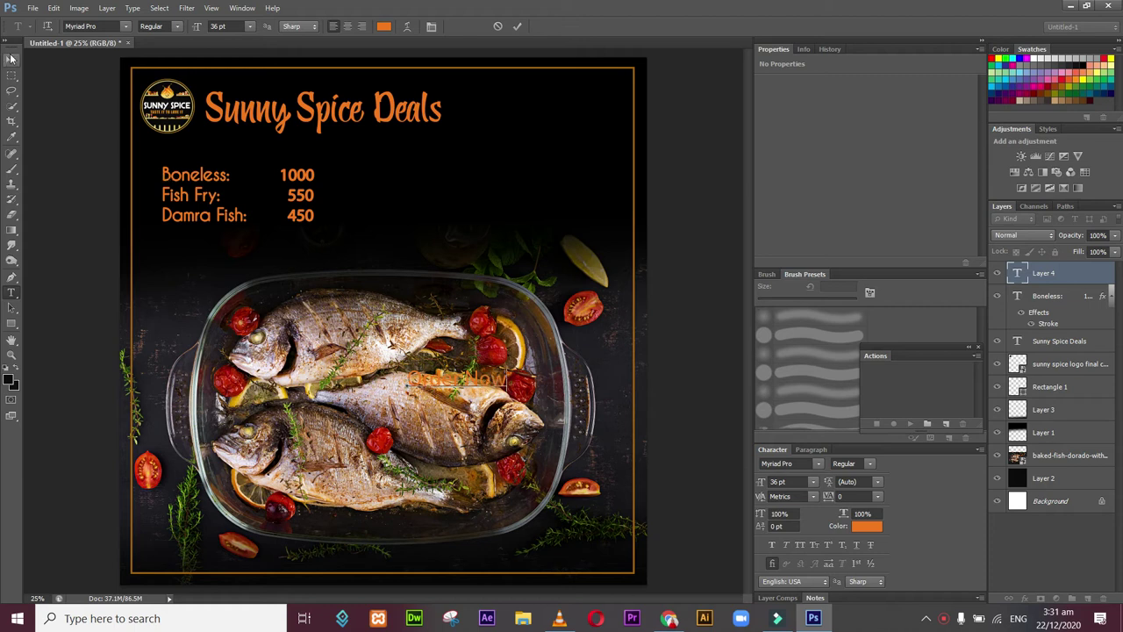
click(12, 59)
drag(508, 366, 656, 268)
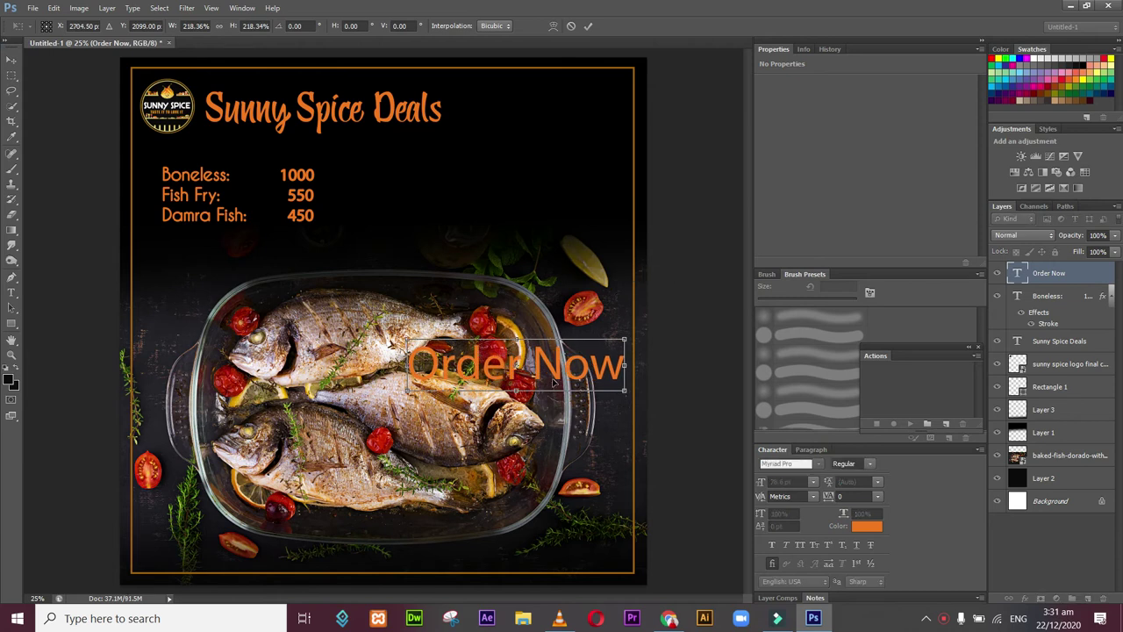
drag(552, 382, 529, 214)
drag(602, 225, 564, 176)
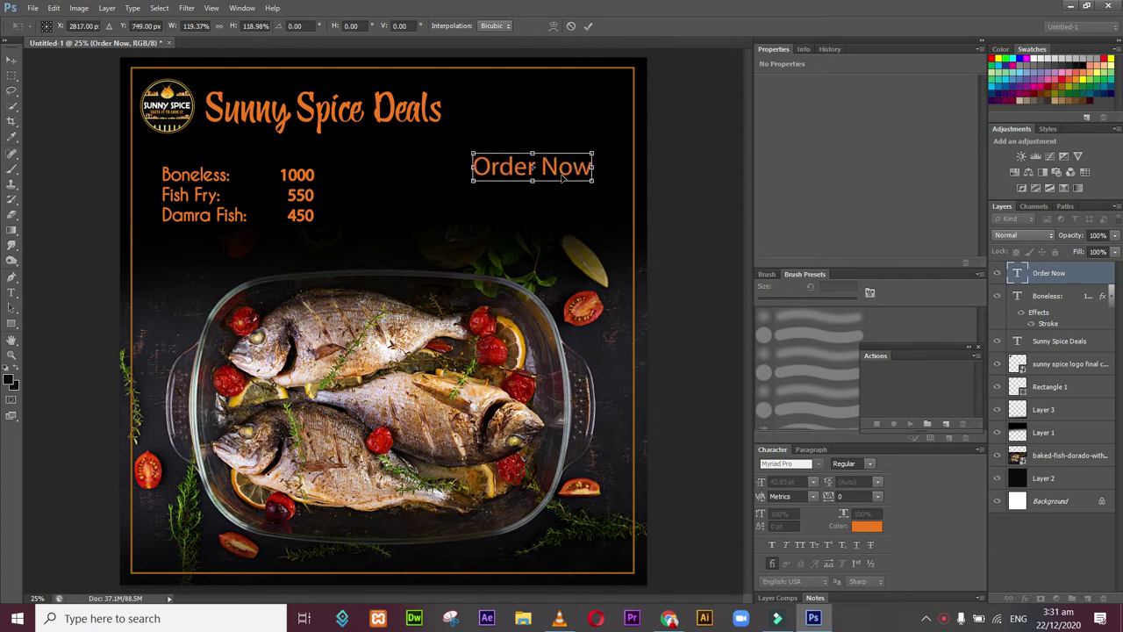
click(12, 58)
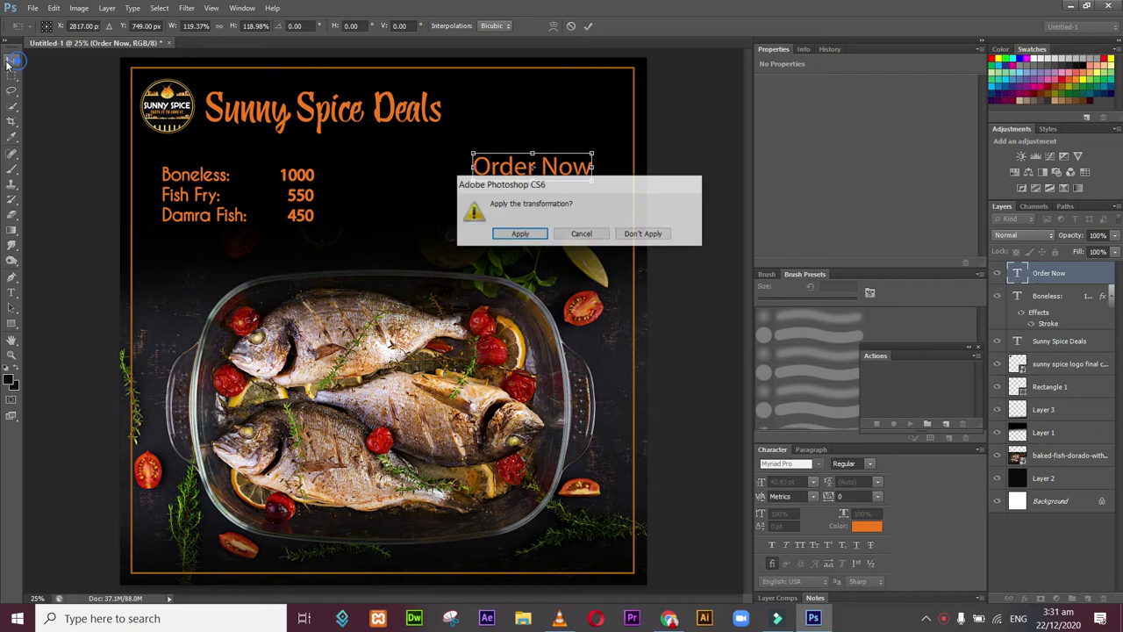
click(518, 233)
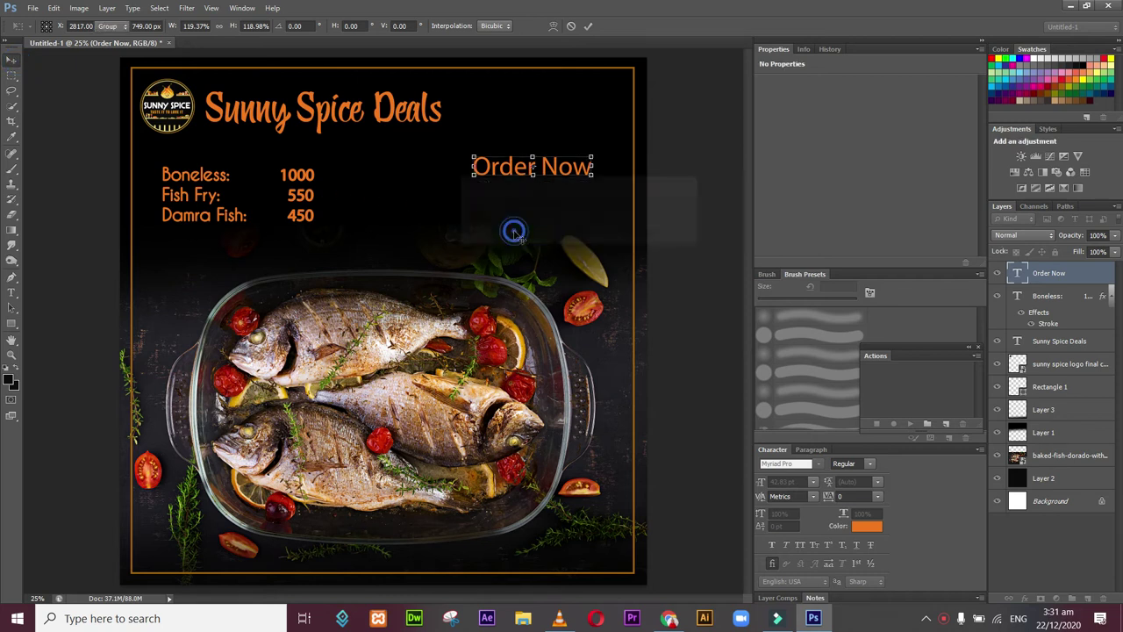
Step: Set all the Order Now text in Yellow Ginger and start a new line beneath it
click(11, 293)
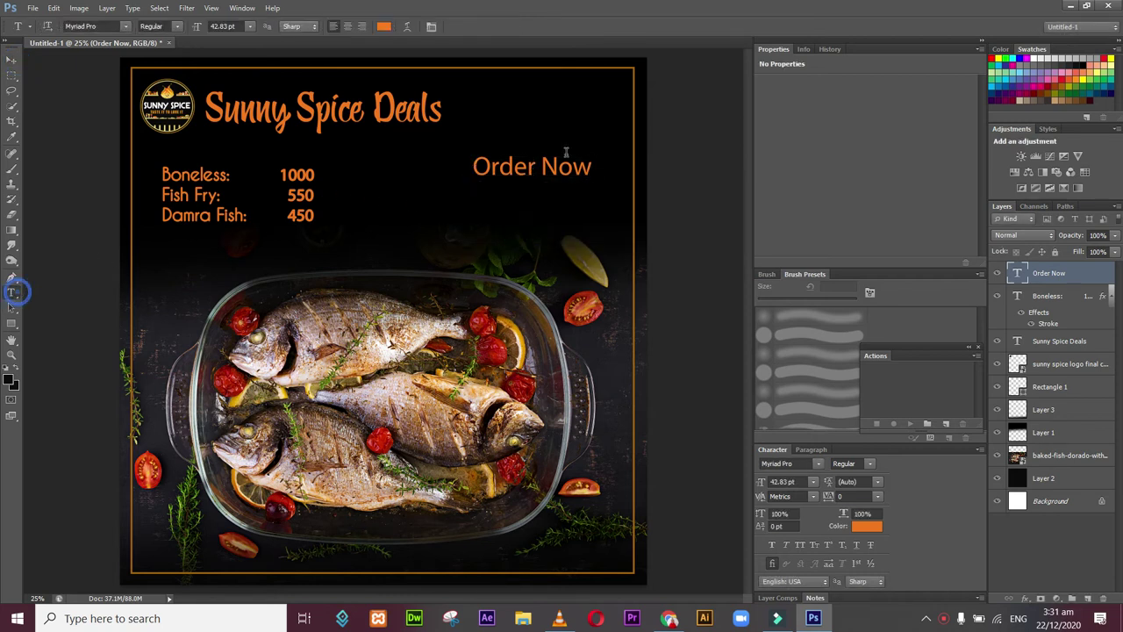
click(554, 173)
key(ctrl+a)
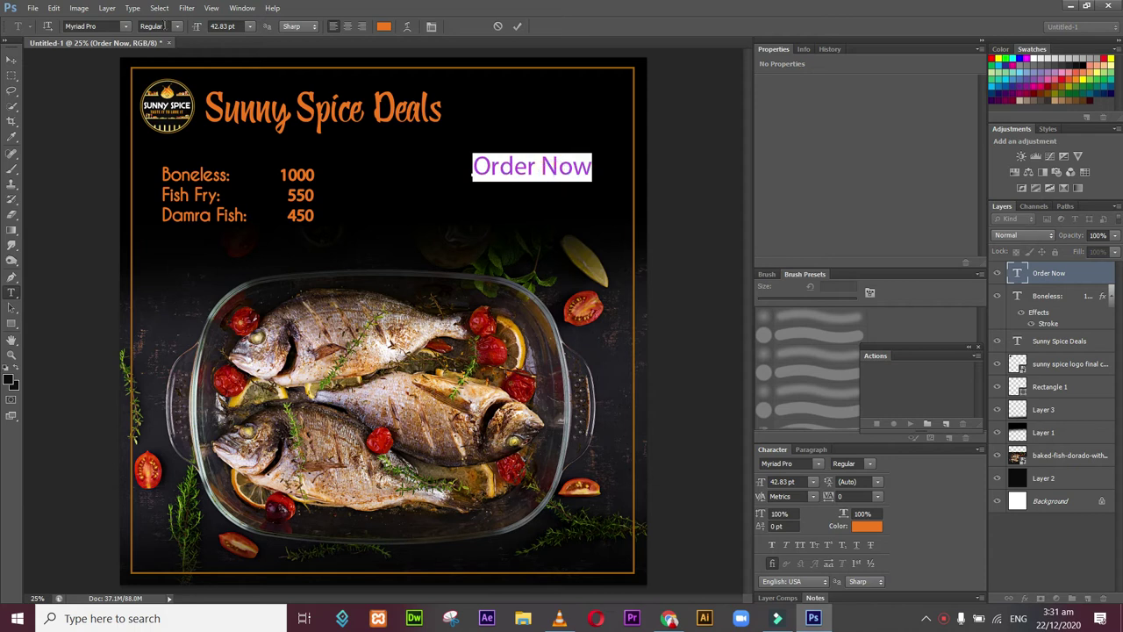
click(125, 27)
click(275, 272)
mouse_move(266, 354)
mouse_down()
mouse_move(268, 430)
mouse_move(259, 334)
mouse_up()
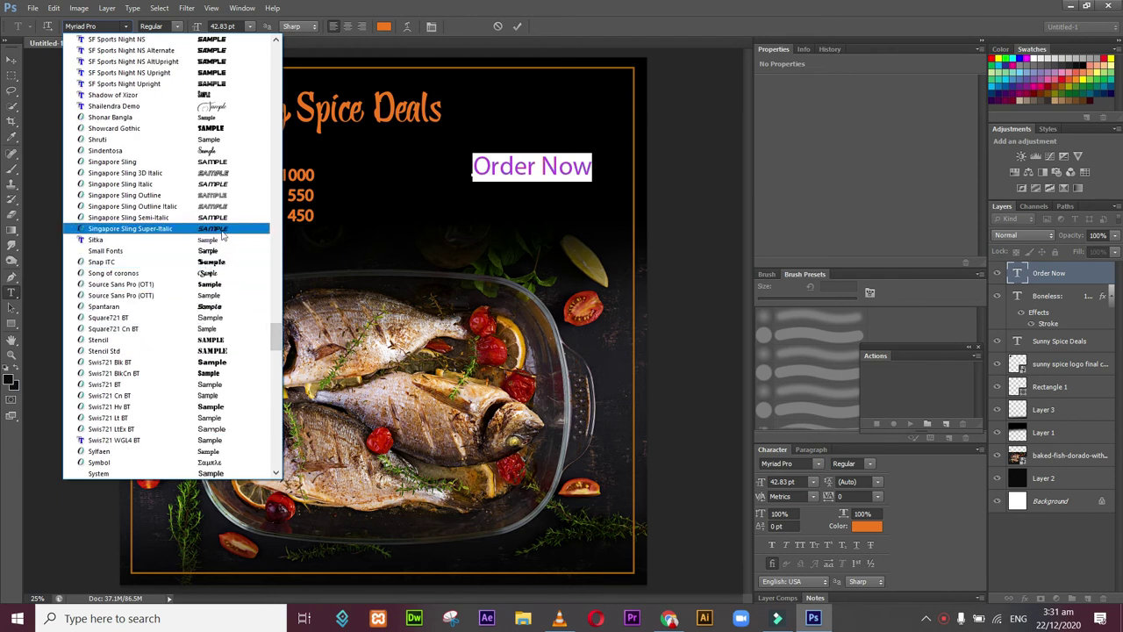
drag(276, 337, 278, 383)
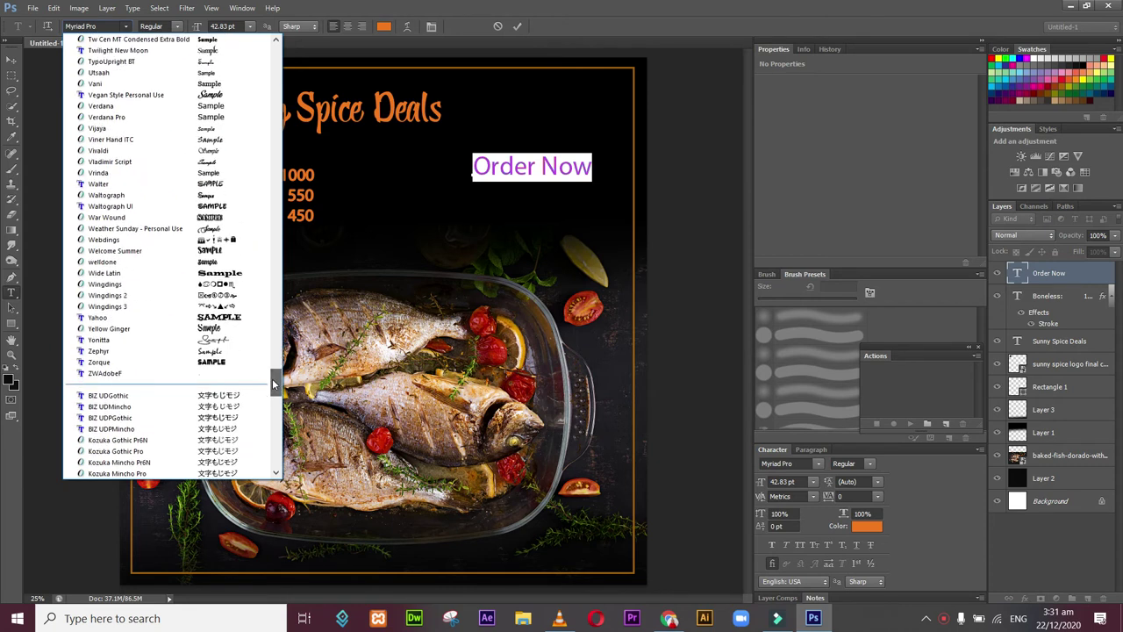
click(184, 329)
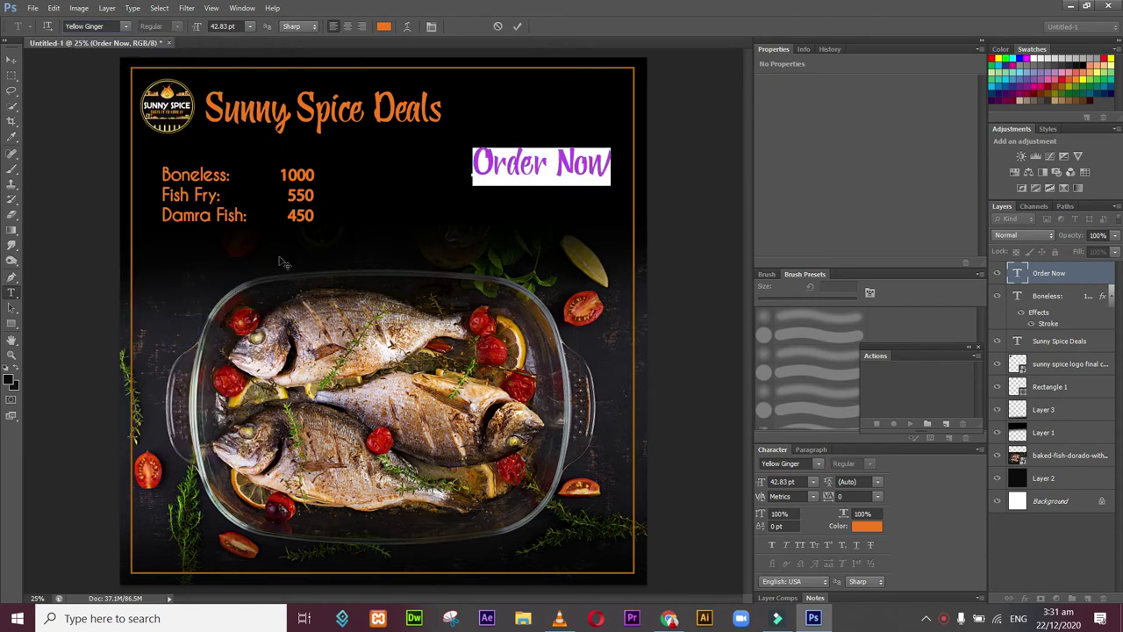
click(553, 160)
click(608, 167)
key(Return)
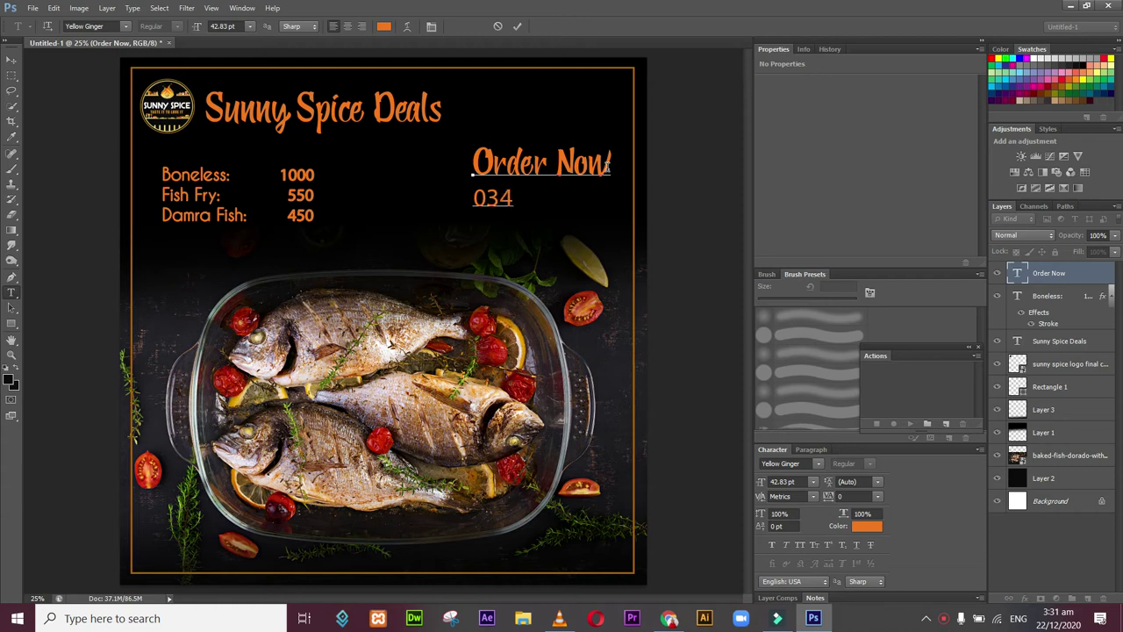
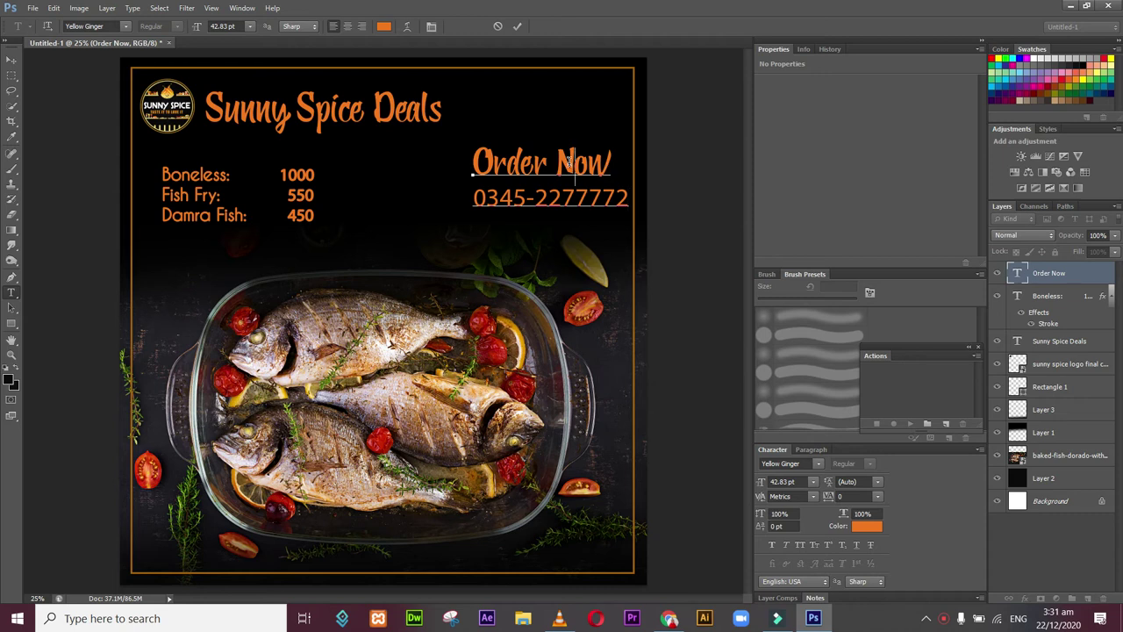
Step: Type the contact phone number beneath Order Now and widen Order Now's letter spacing to 50
triple_click(568, 160)
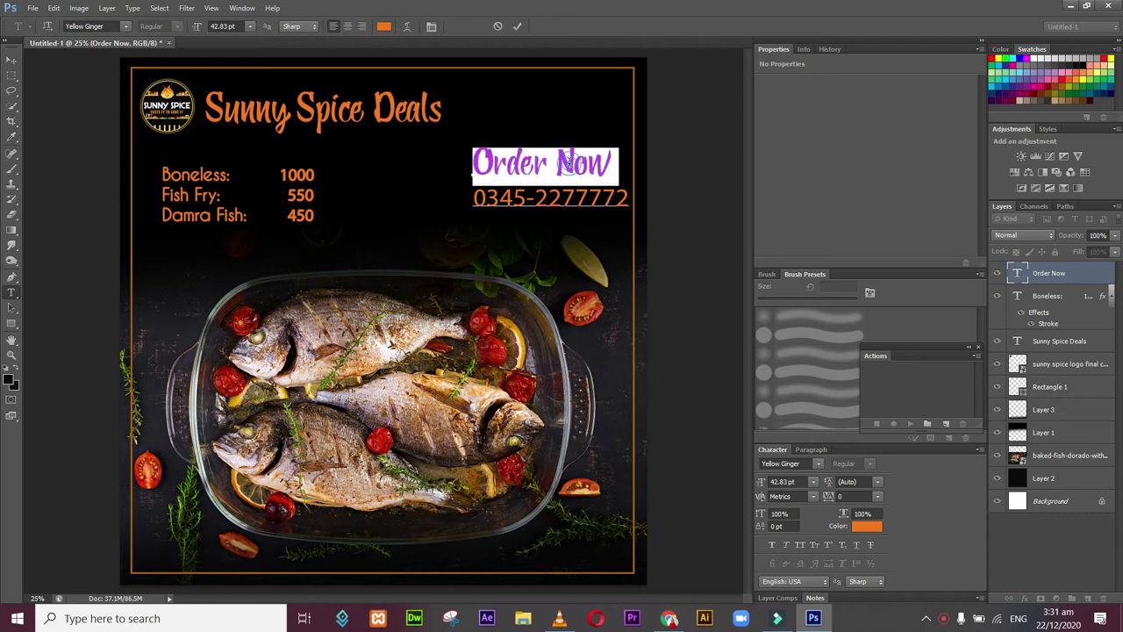
click(877, 500)
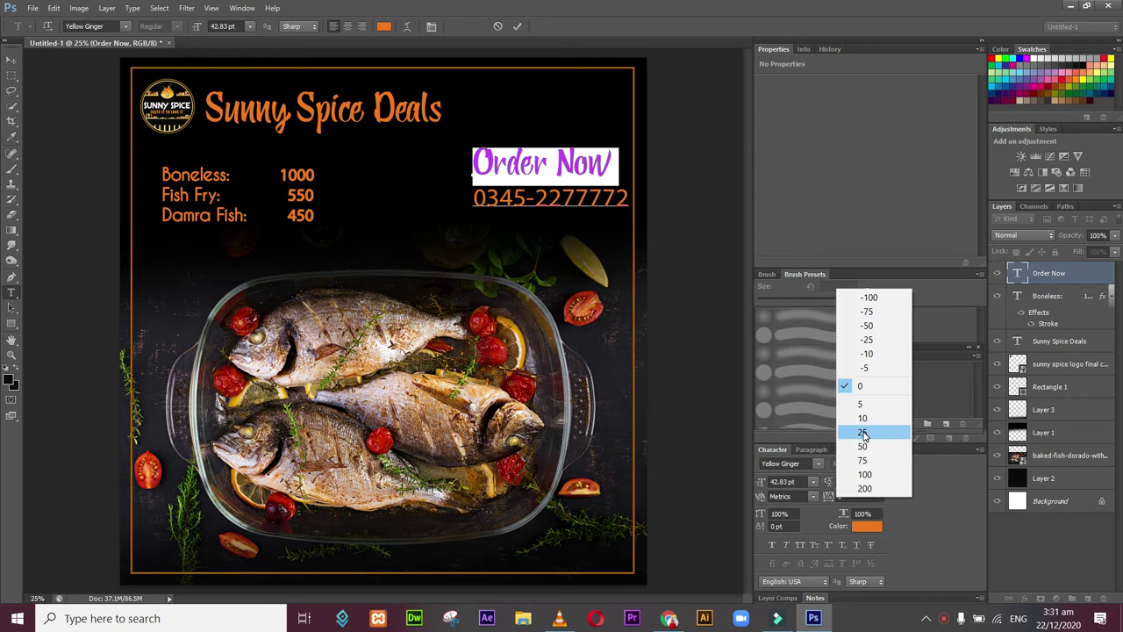
click(864, 433)
click(877, 499)
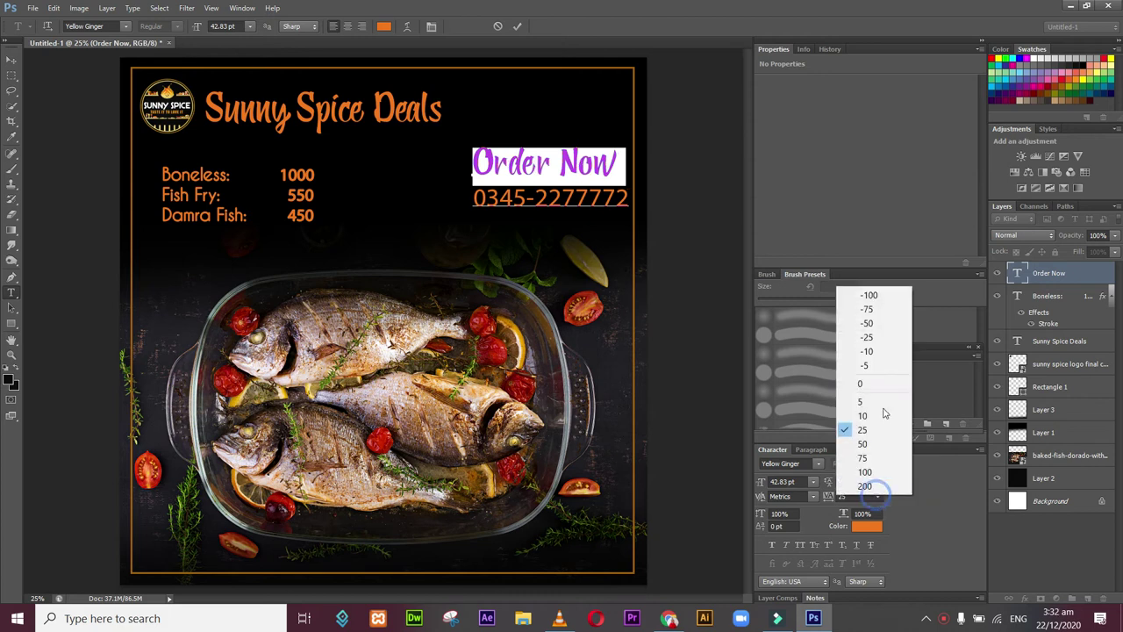
click(873, 451)
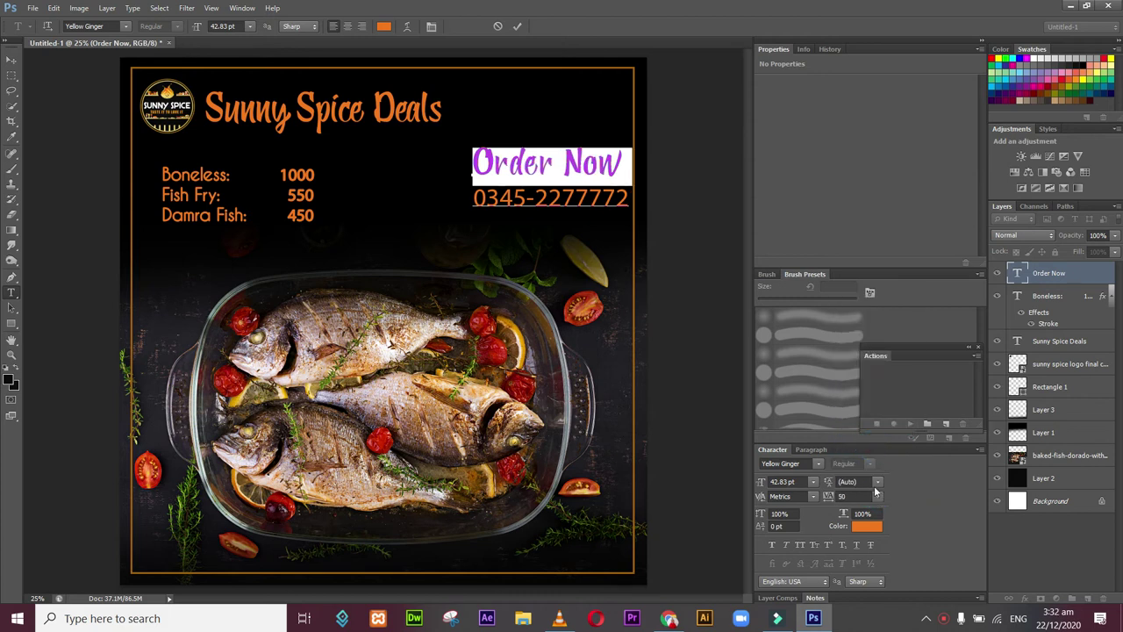
Step: Make the phone number bold and set Order Now's letter spacing to 100
triple_click(562, 199)
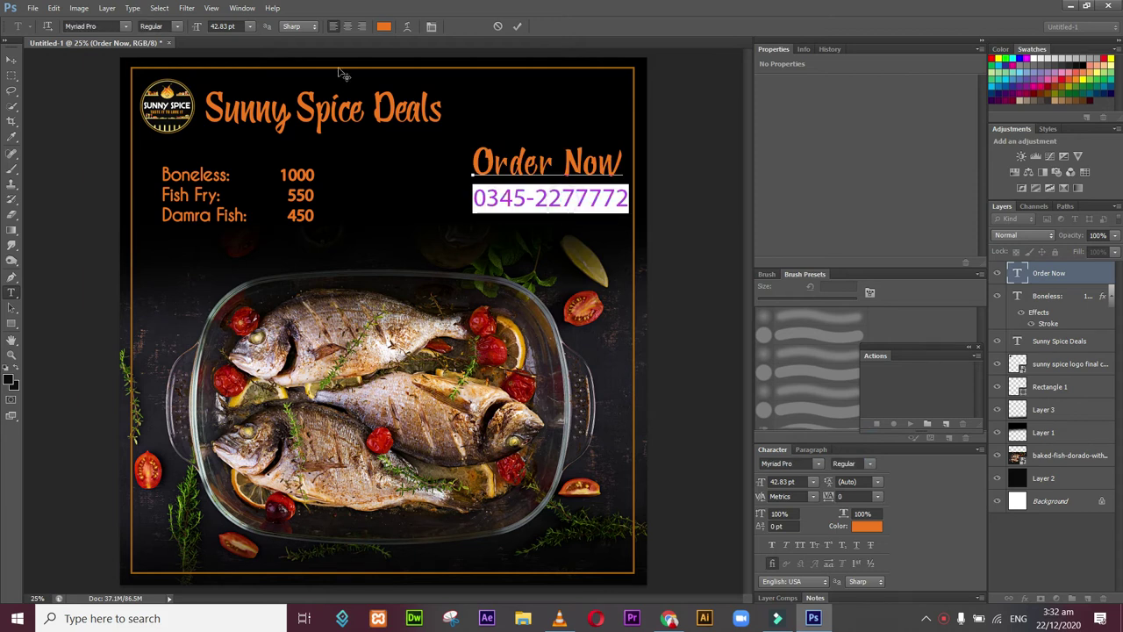
click(177, 27)
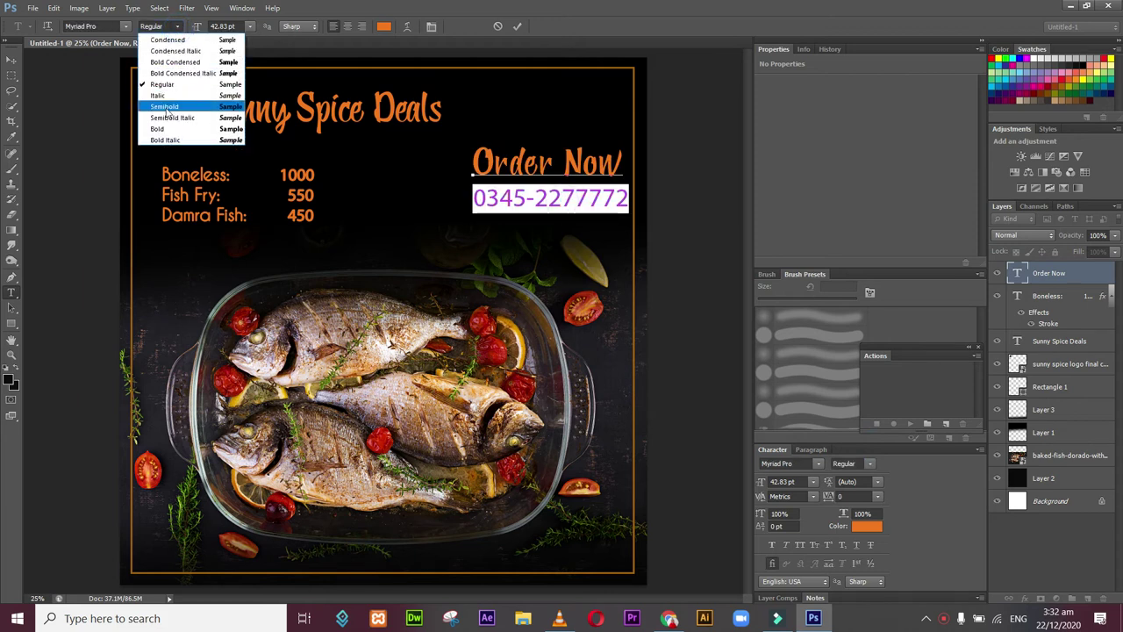
click(168, 132)
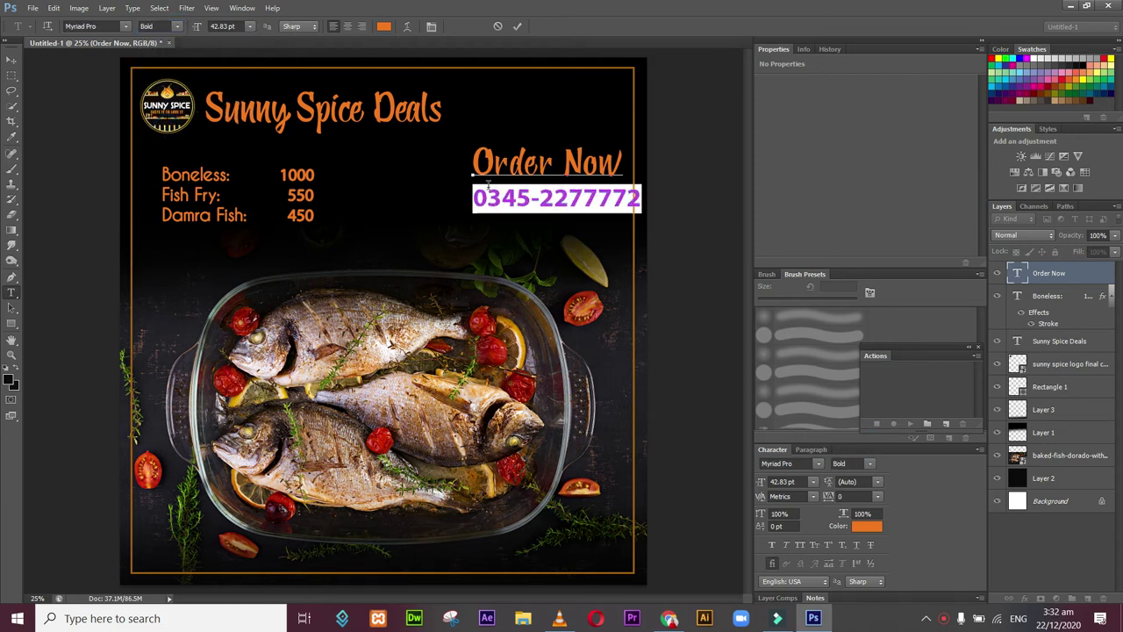
click(559, 163)
triple_click(559, 164)
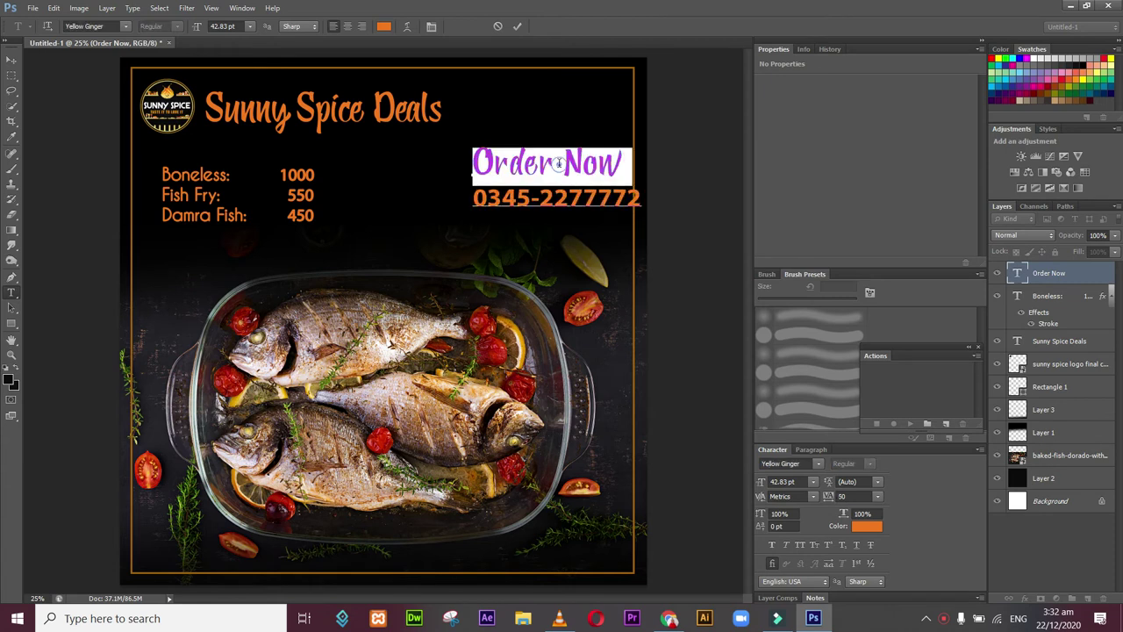
click(878, 496)
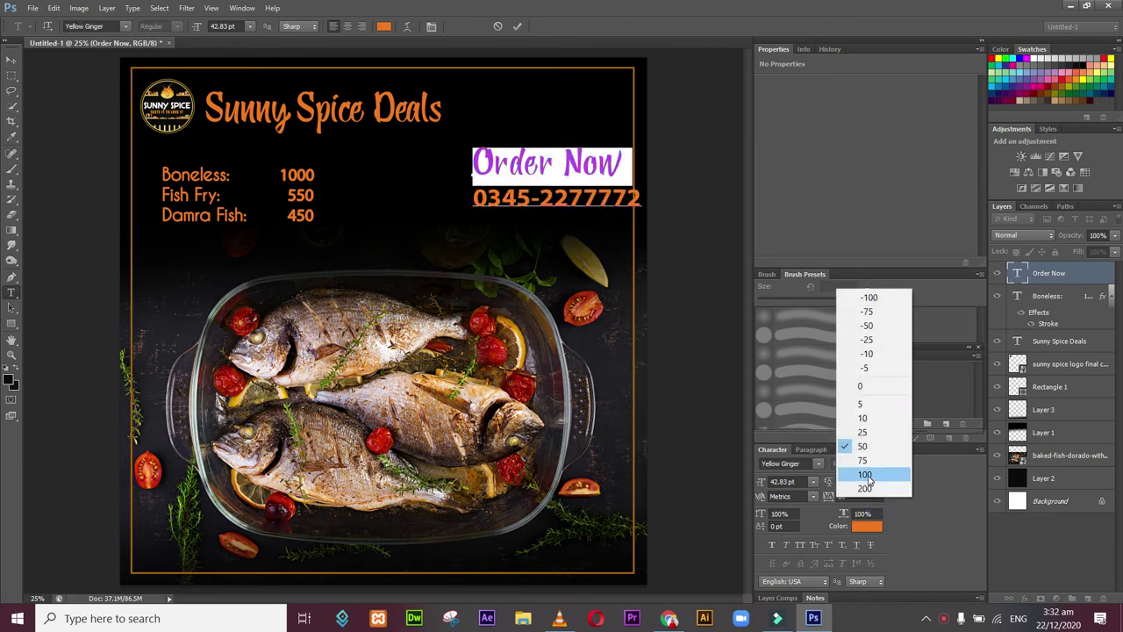
click(868, 476)
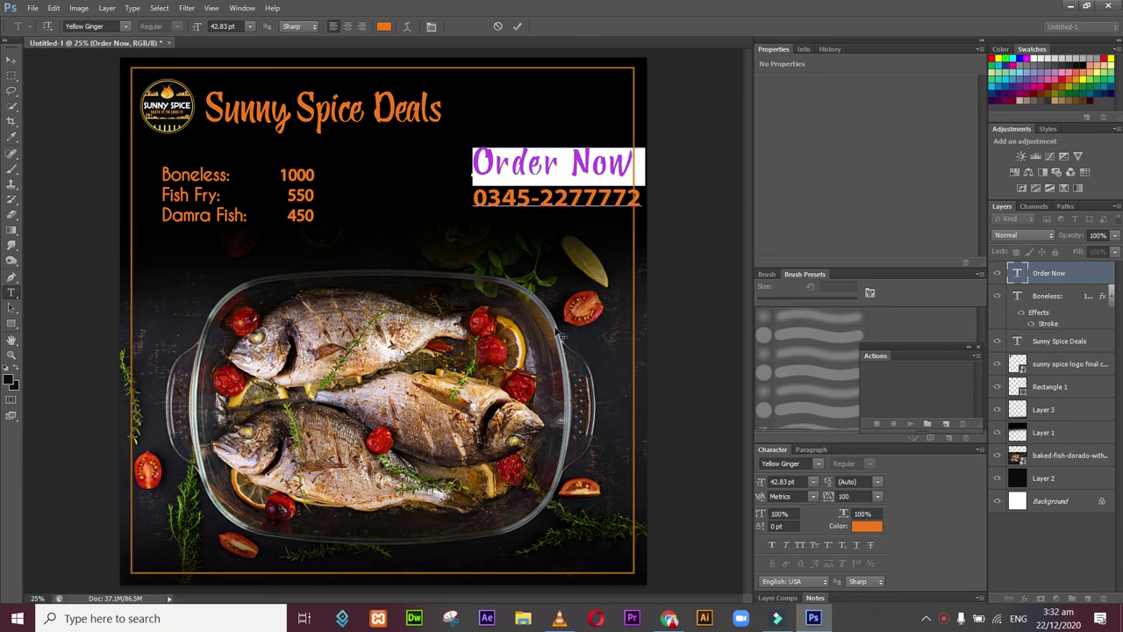
Step: Commit the text and shift the Order Now and phone block slightly down and left
click(554, 156)
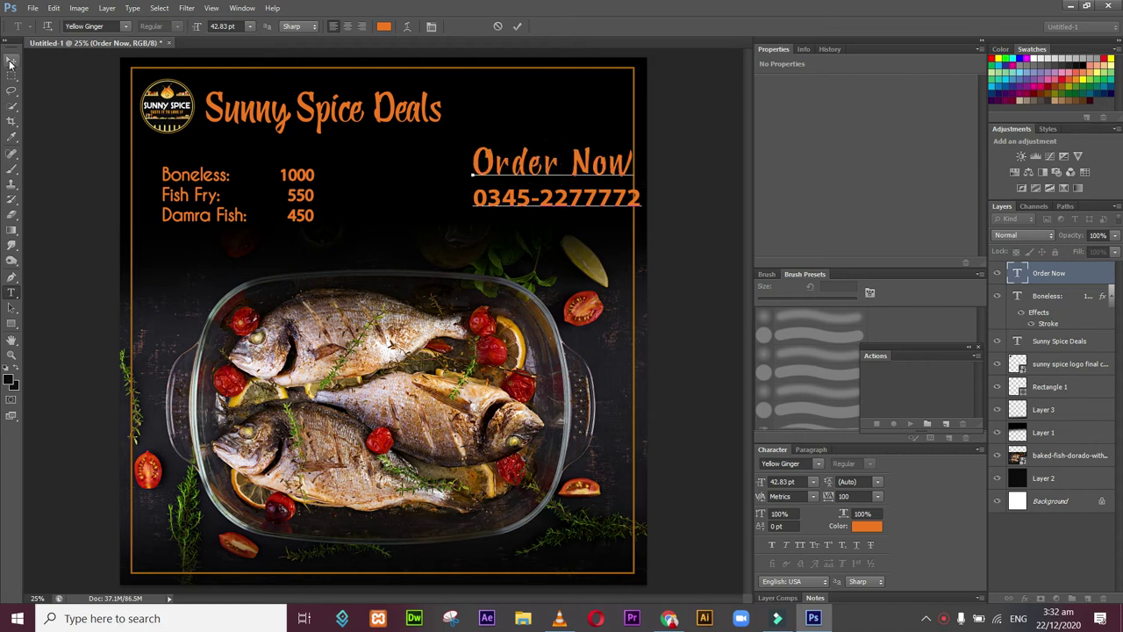
click(10, 61)
drag(520, 201, 503, 217)
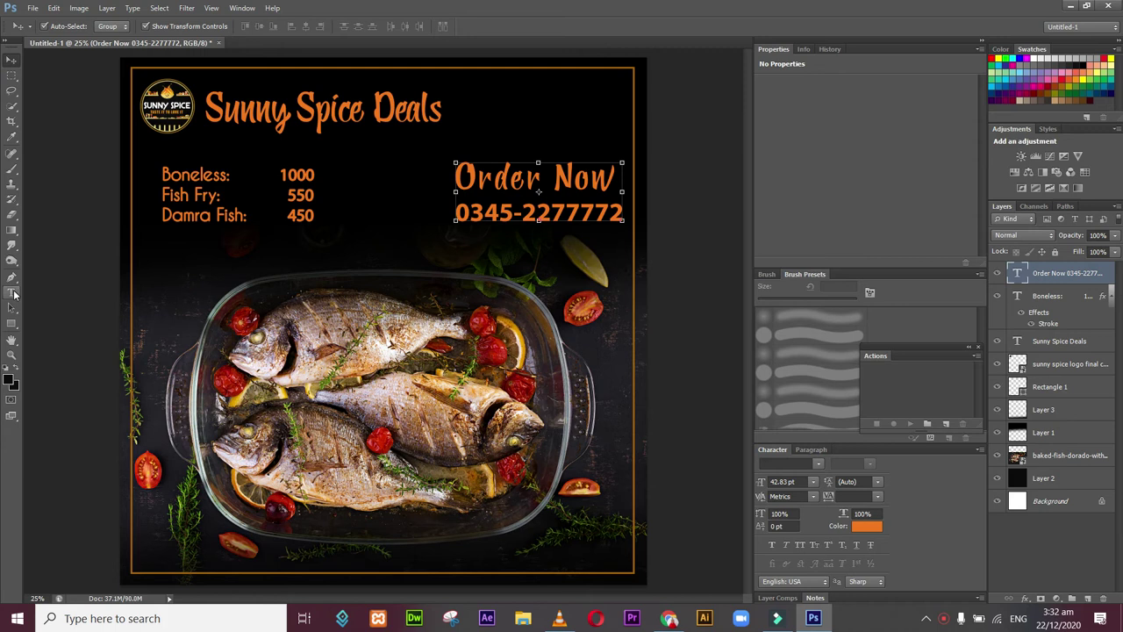
click(11, 292)
click(278, 559)
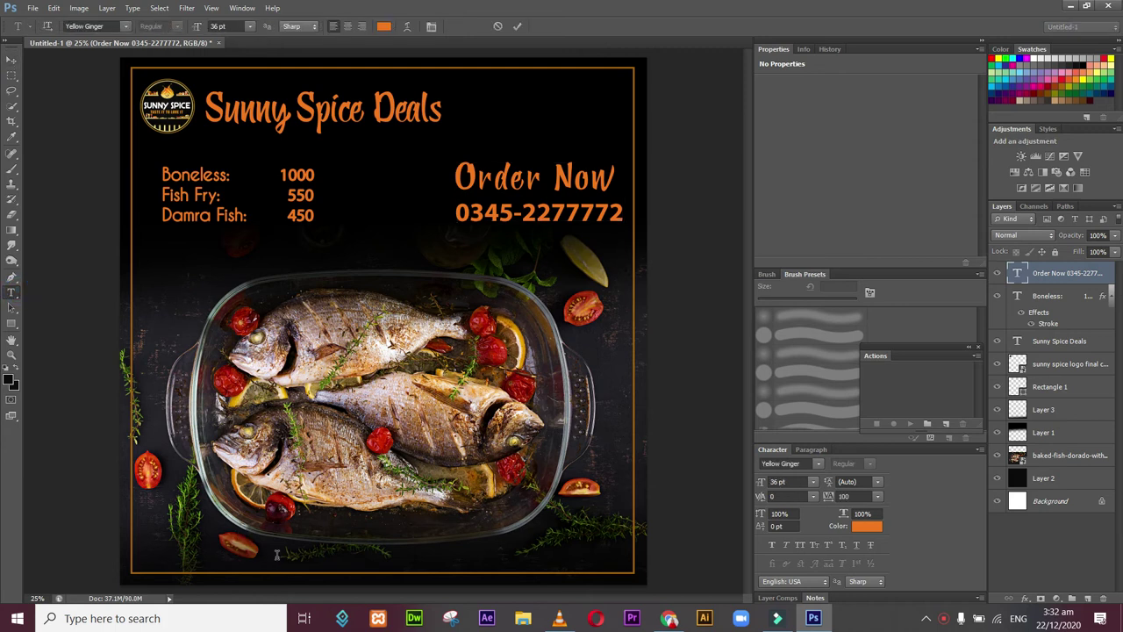
text(www)
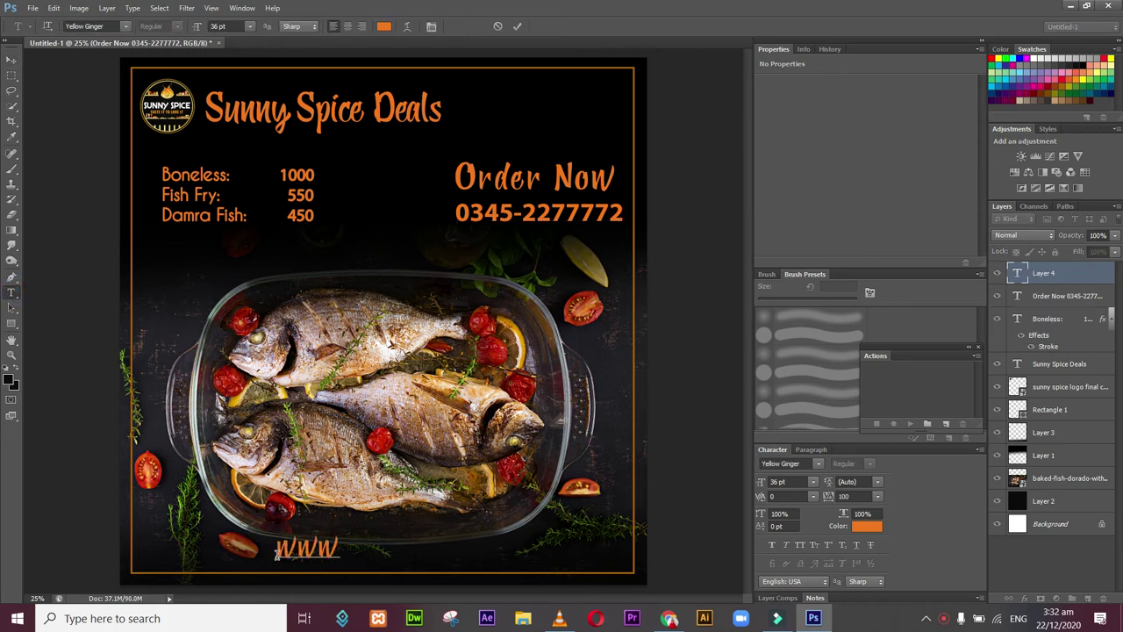
text(.sunnyspice)
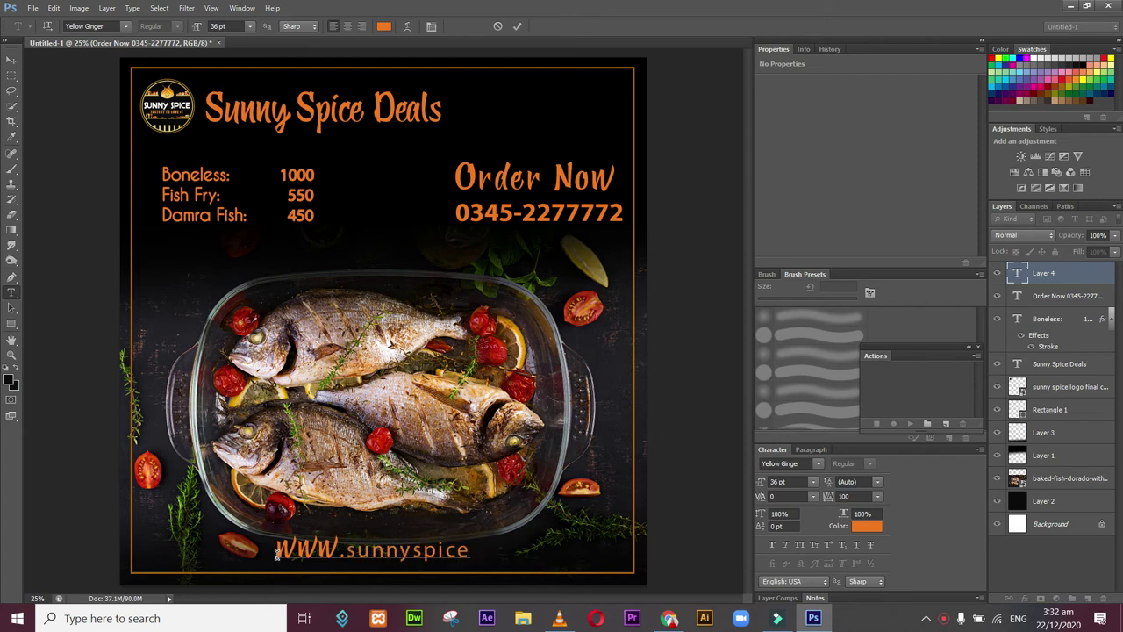
text(.)
key(BackSpace)
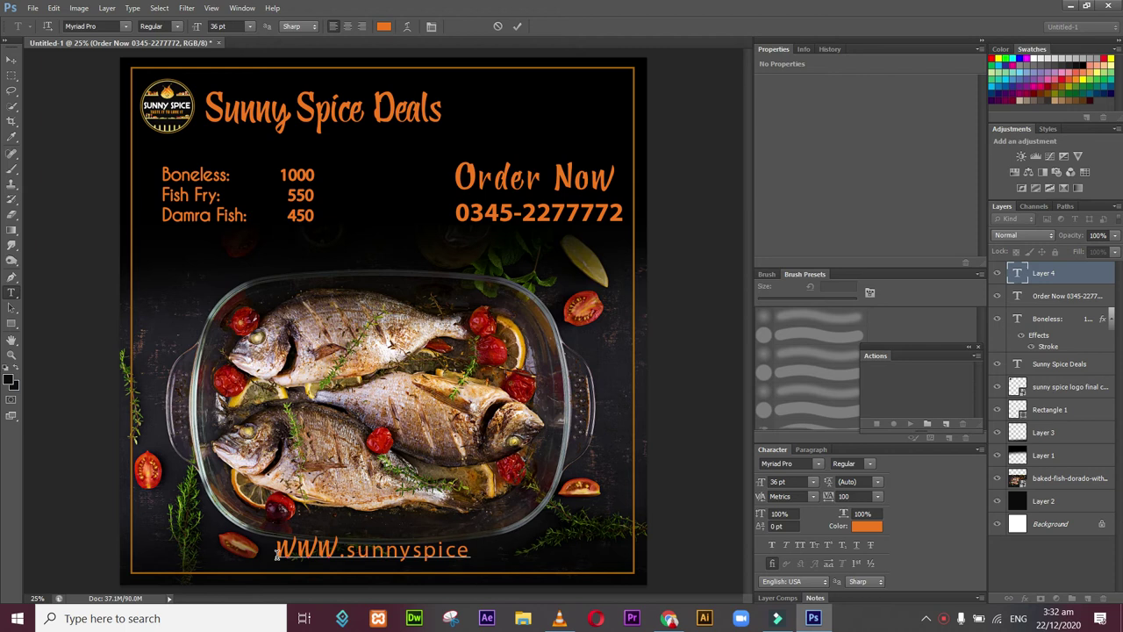
text(.cafe )
text(   @sunny)
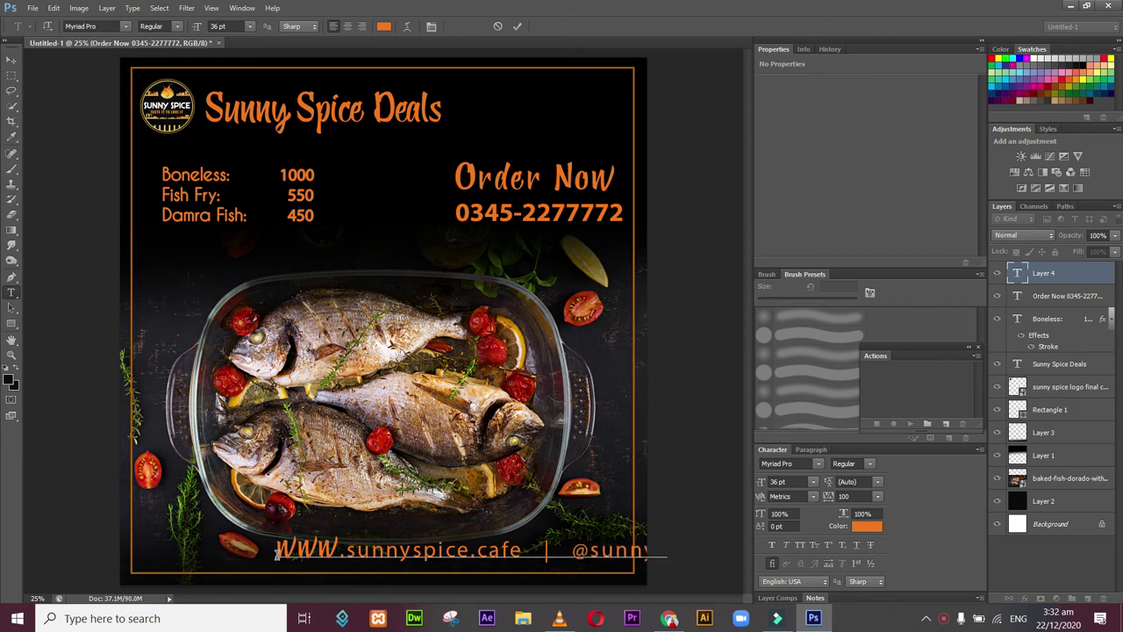
text(spiceca)
Step: Set the whole bottom line in Caviar Dreams
key(ctrl)
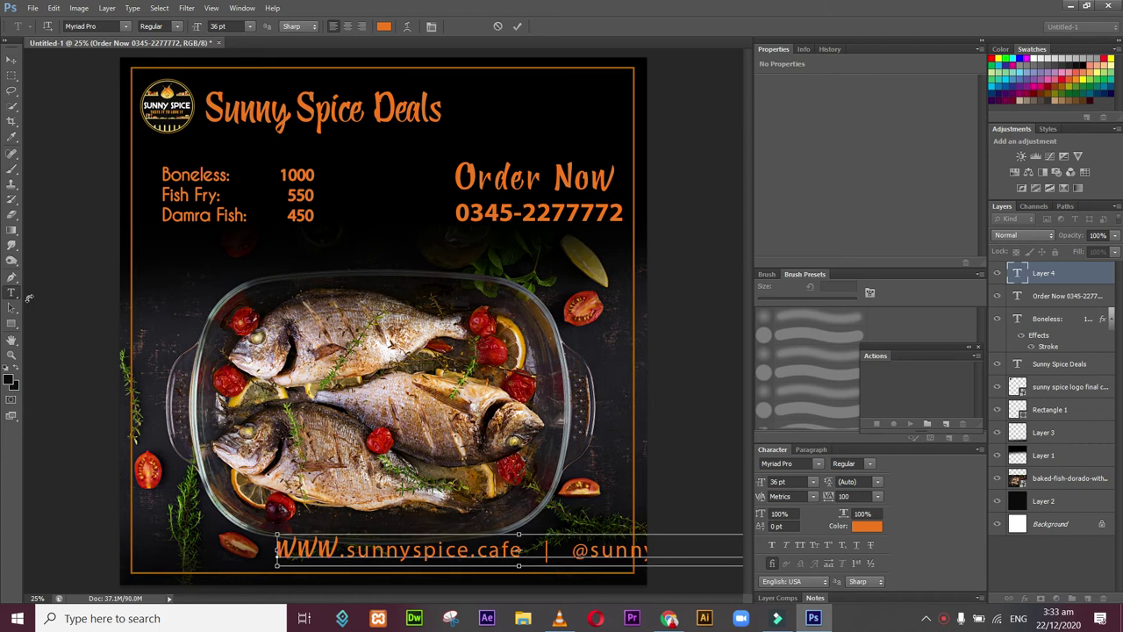
key(ctrl+a)
click(126, 27)
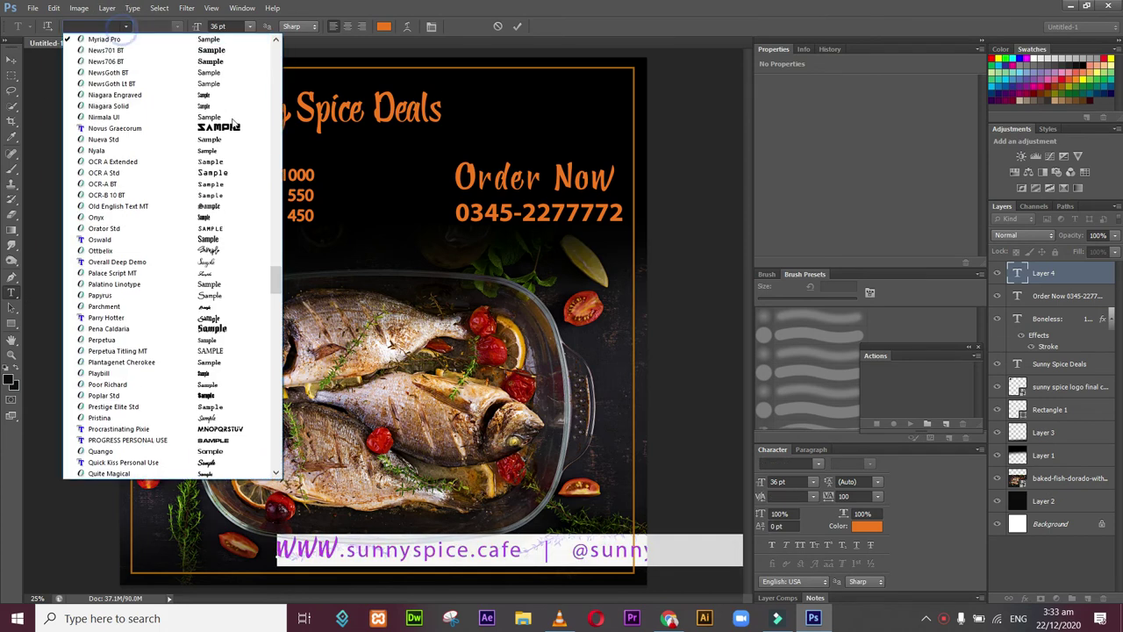
mouse_move(267, 169)
mouse_down()
mouse_move(256, 95)
mouse_move(232, 150)
mouse_move(224, 112)
mouse_up()
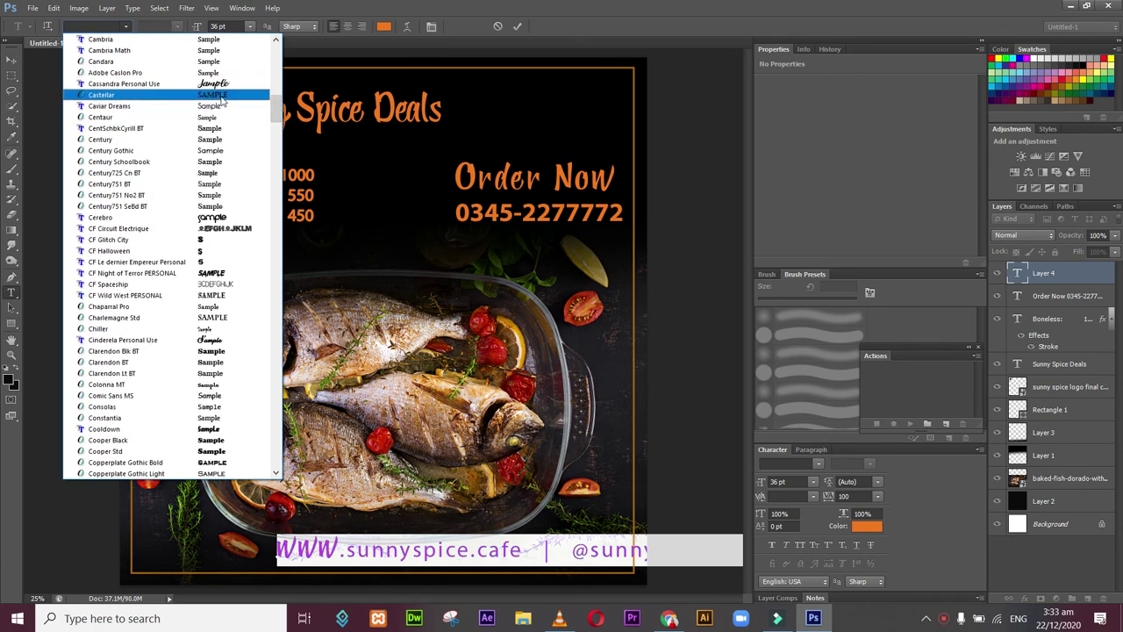
click(219, 107)
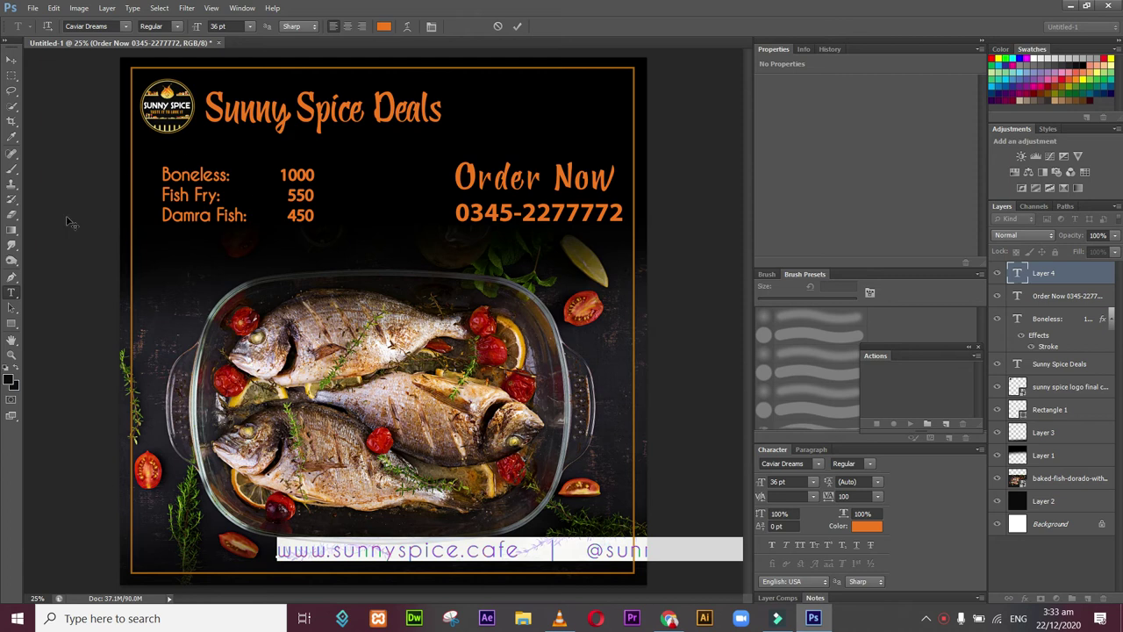
Step: Move the website line left and scale it to about 46% (16.76 pt), centred above the bottom border
click(16, 59)
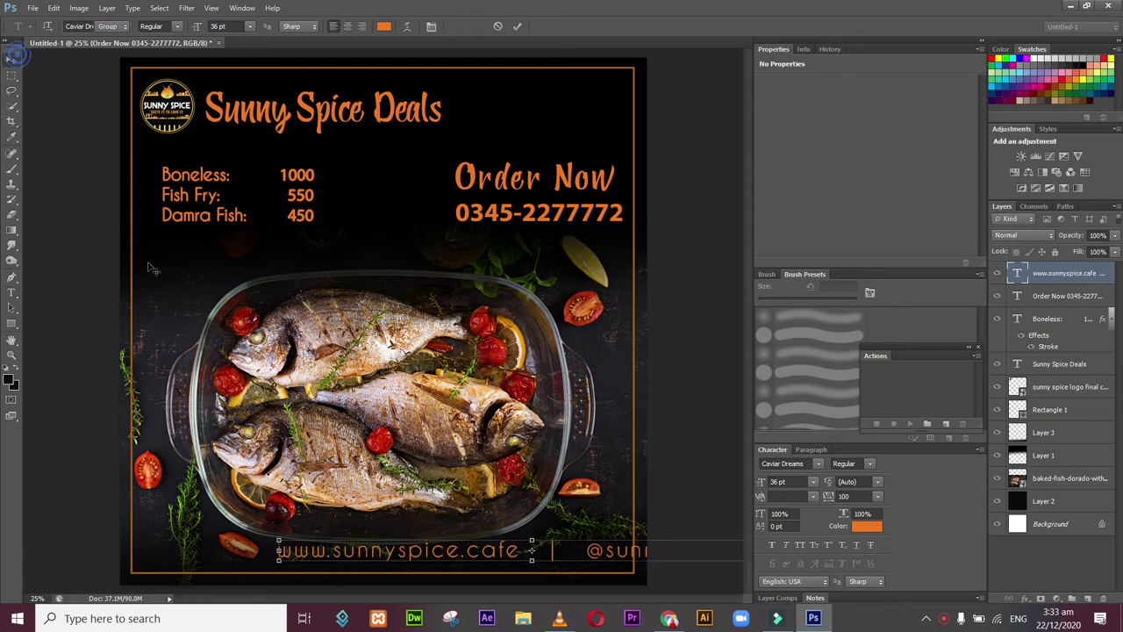
drag(445, 562, 350, 561)
drag(654, 551, 468, 563)
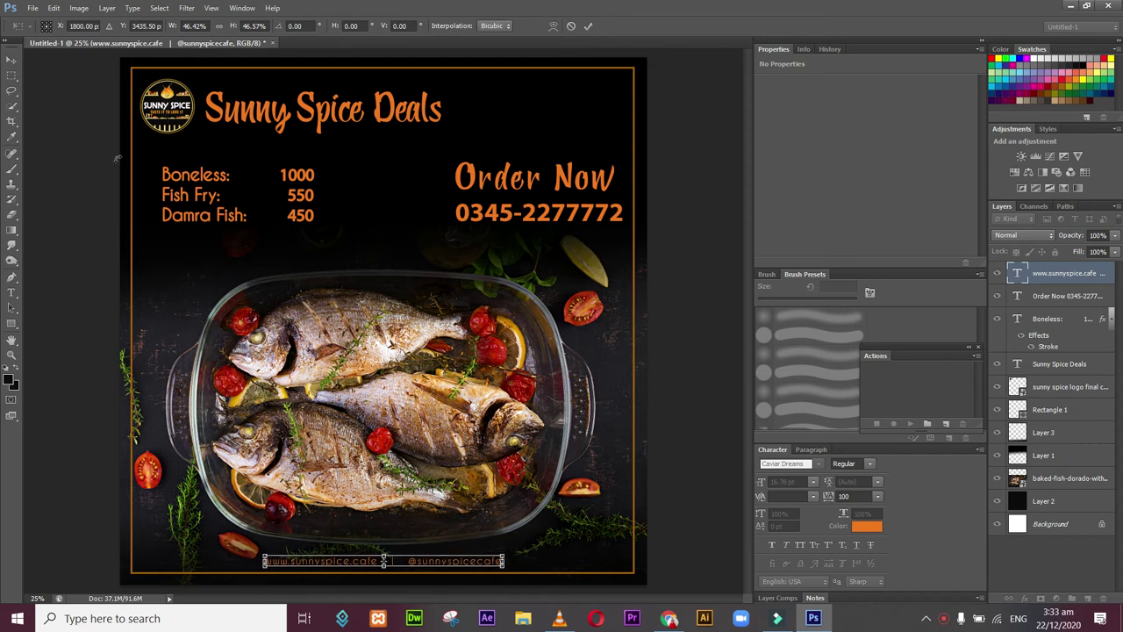
click(12, 59)
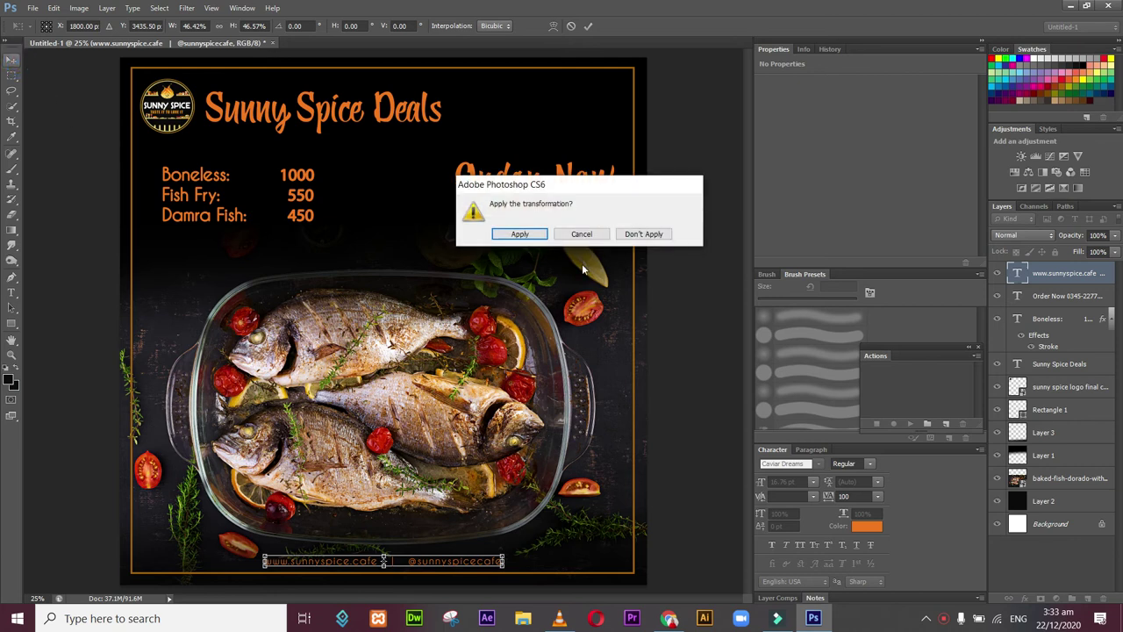
click(521, 234)
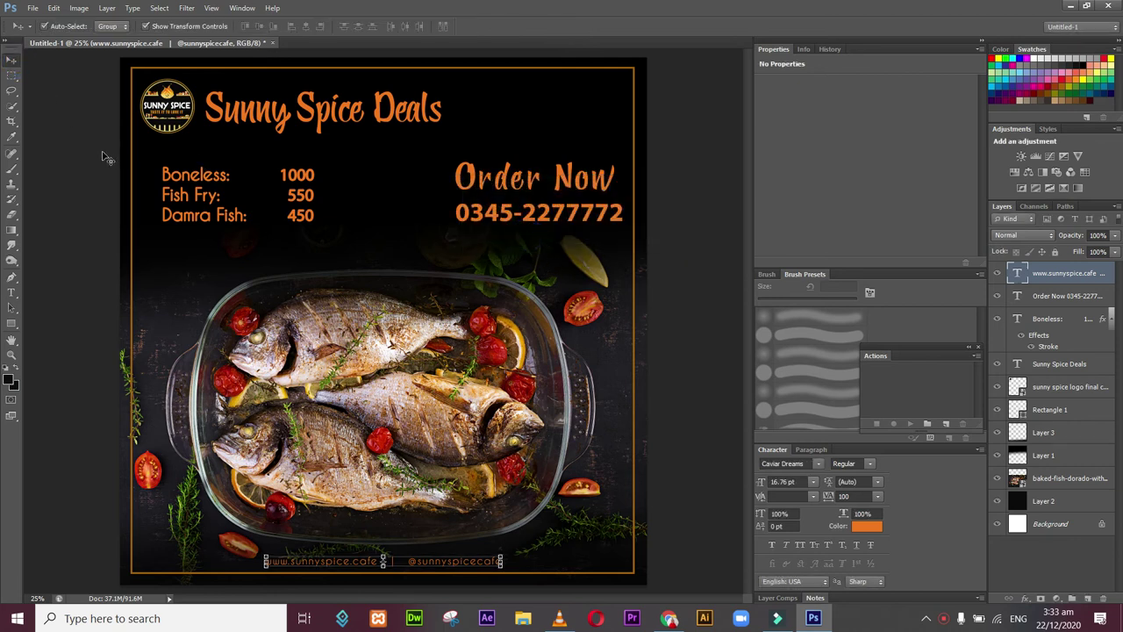
Step: Draw a thin rounded-rectangle bar (60 px radius) along the poster's bottom
click(13, 323)
click(11, 323)
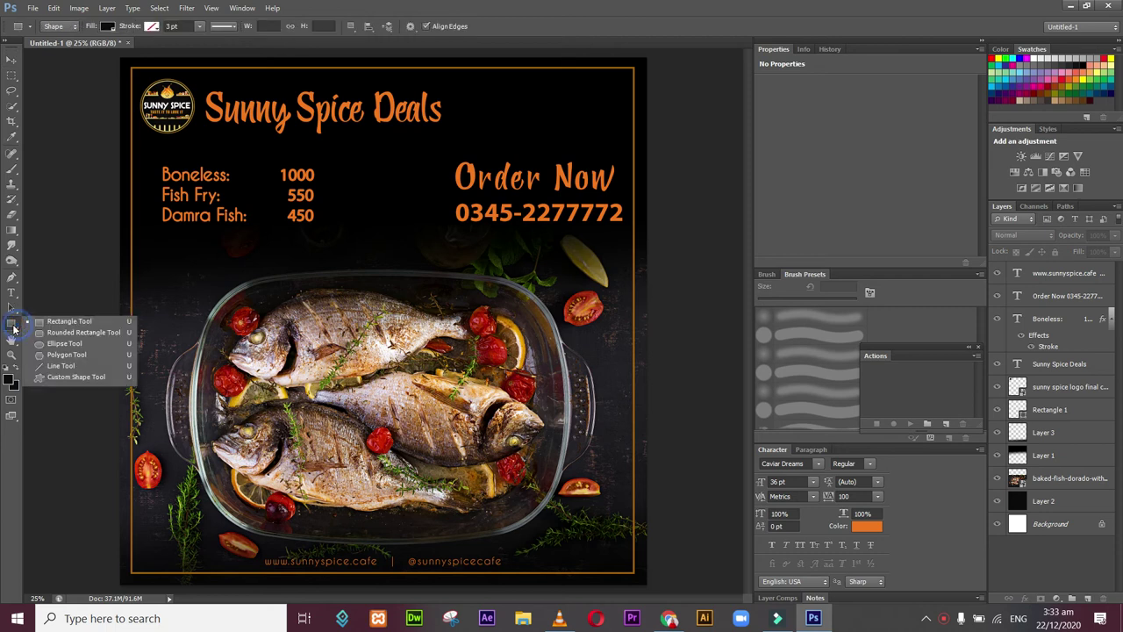
click(55, 332)
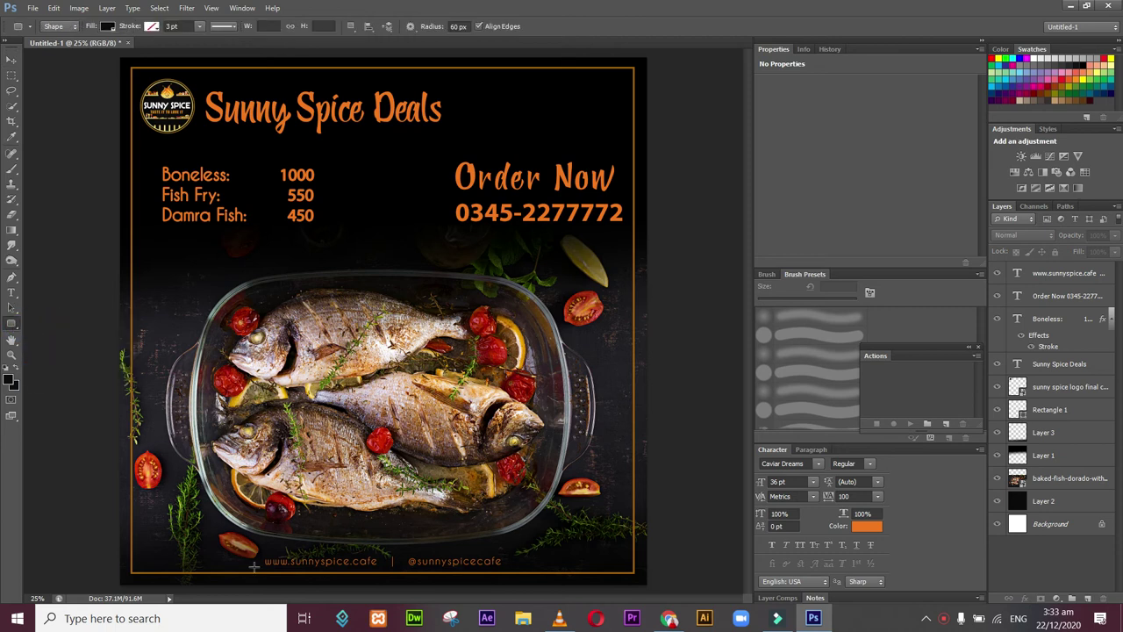
drag(261, 566, 386, 559)
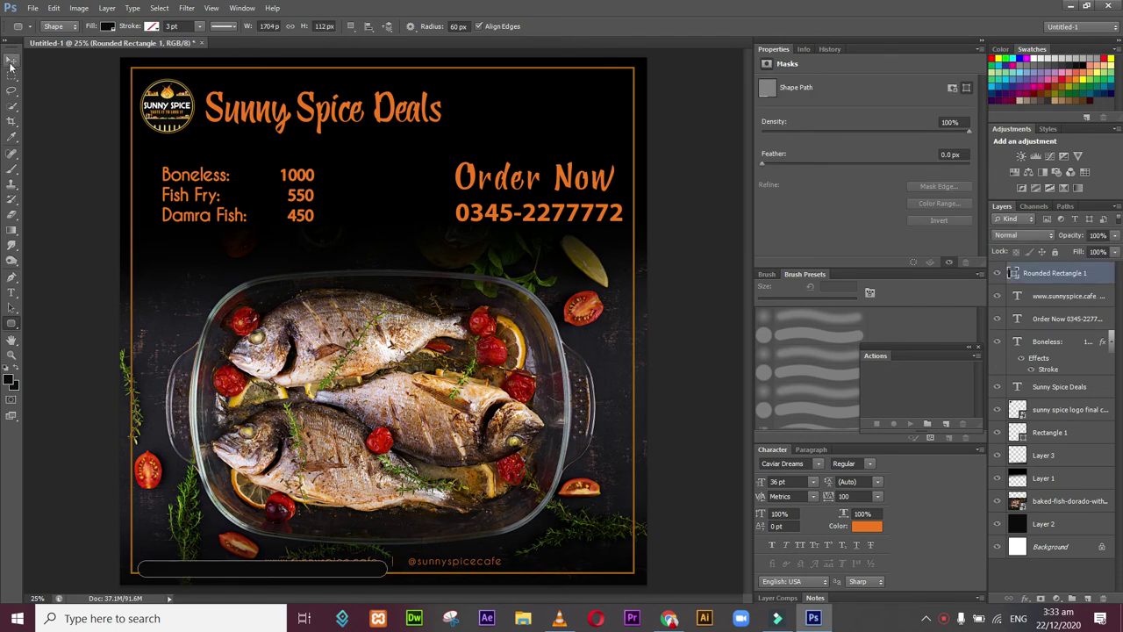
Step: Move the bar under the website line, layer it beneath the text, and set 50% opacity
click(11, 60)
drag(352, 577, 473, 571)
drag(1060, 279, 1060, 309)
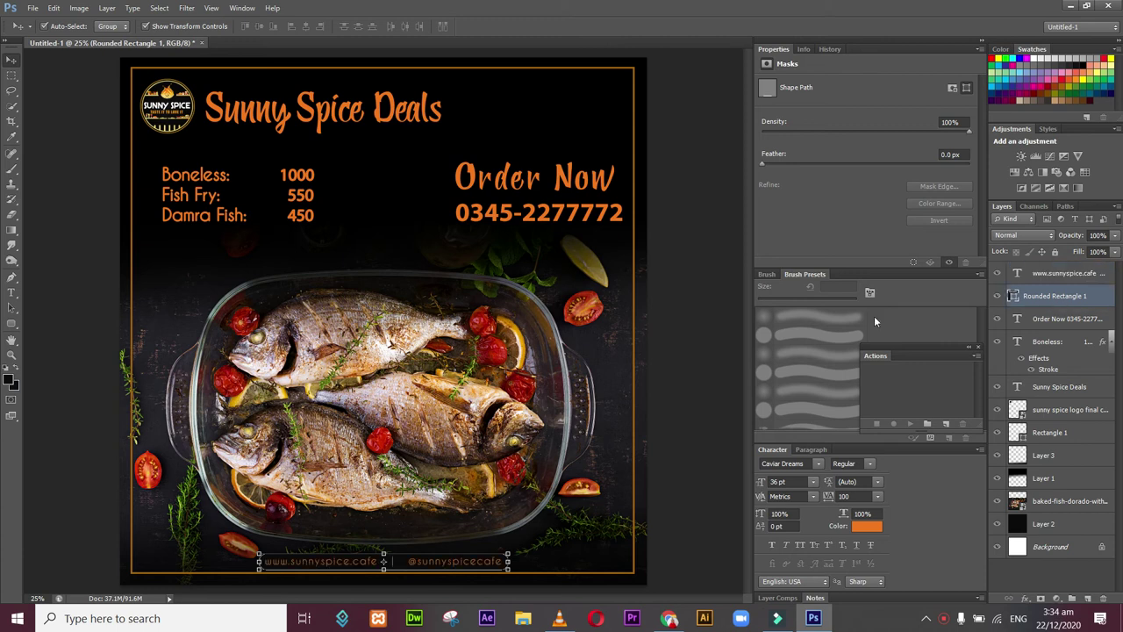
click(1116, 237)
click(676, 269)
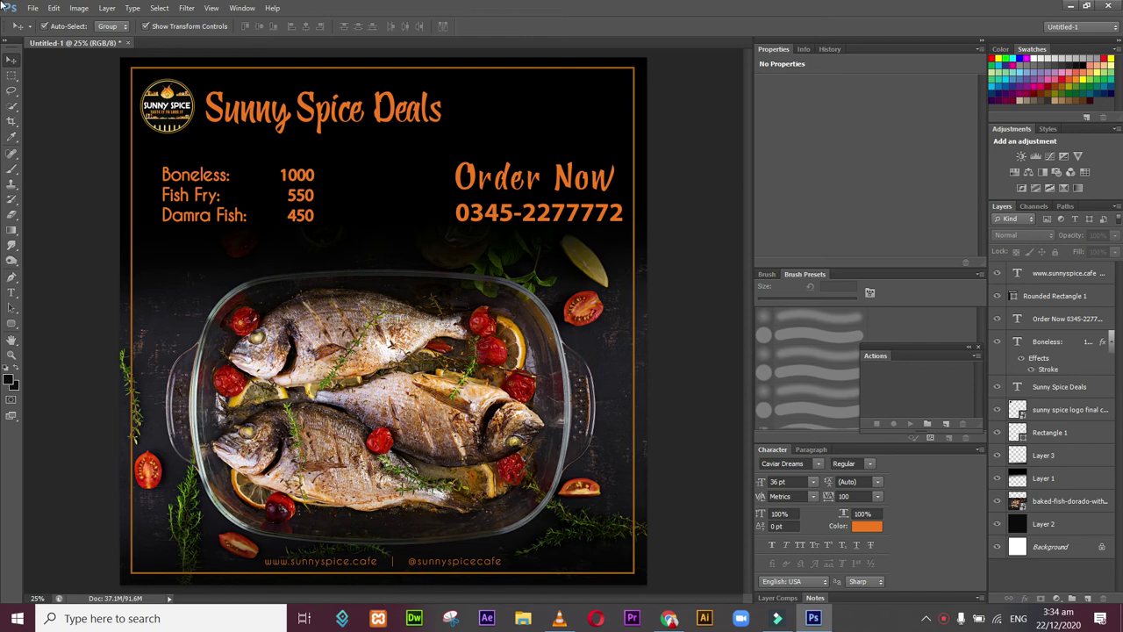
Step: Start File > Place and browse to the F: drive
click(32, 9)
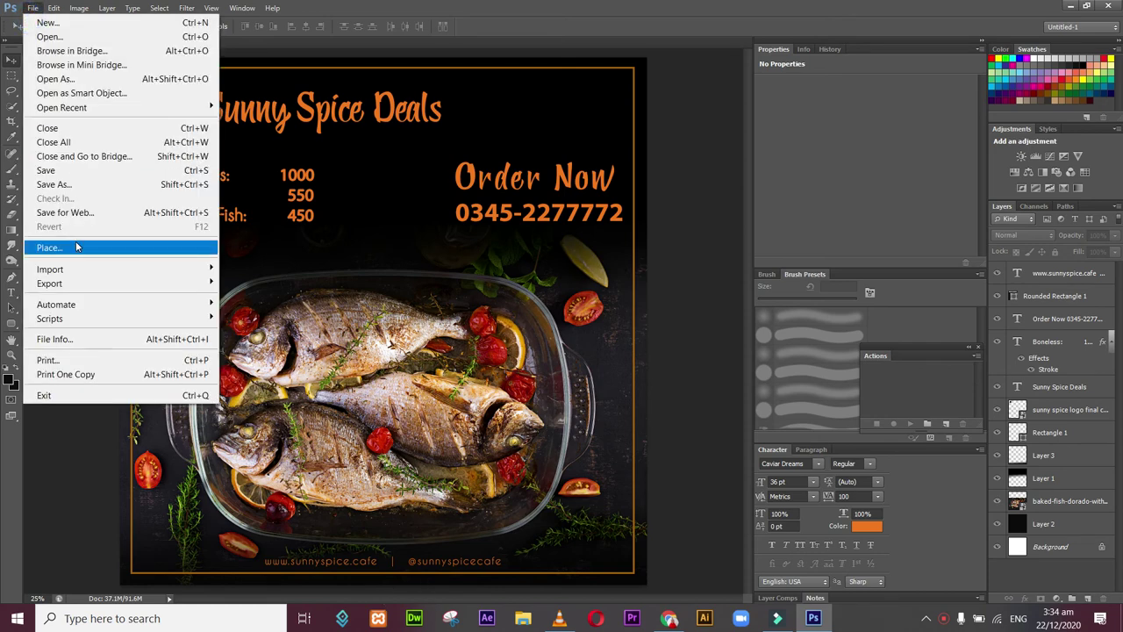
click(76, 246)
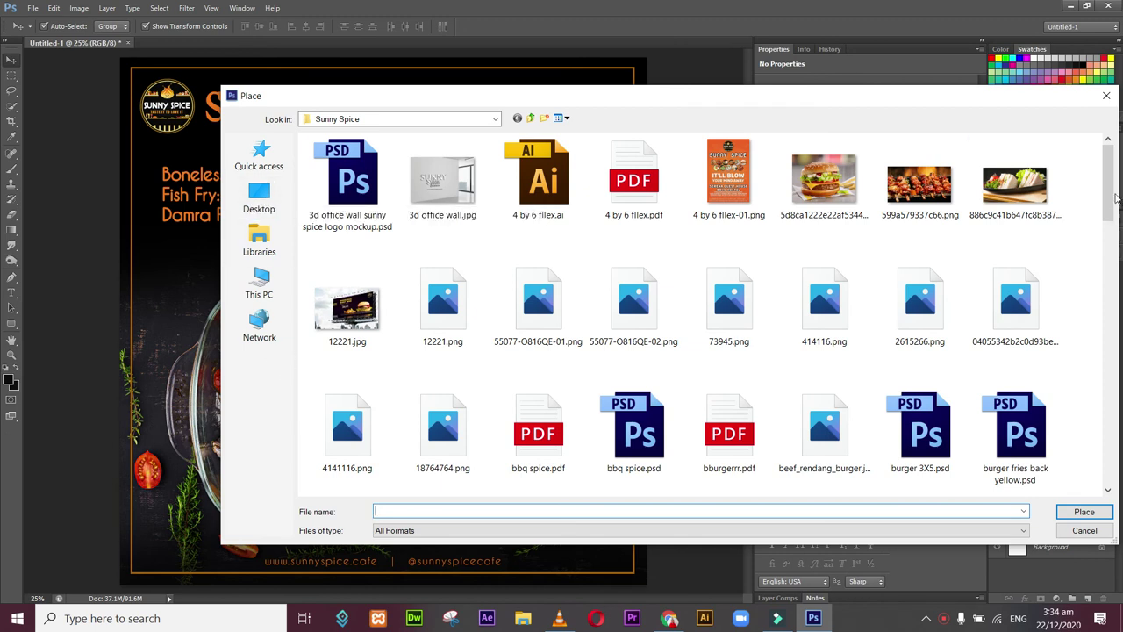
scroll(726, 435, down, 5)
scroll(726, 450, up, 5)
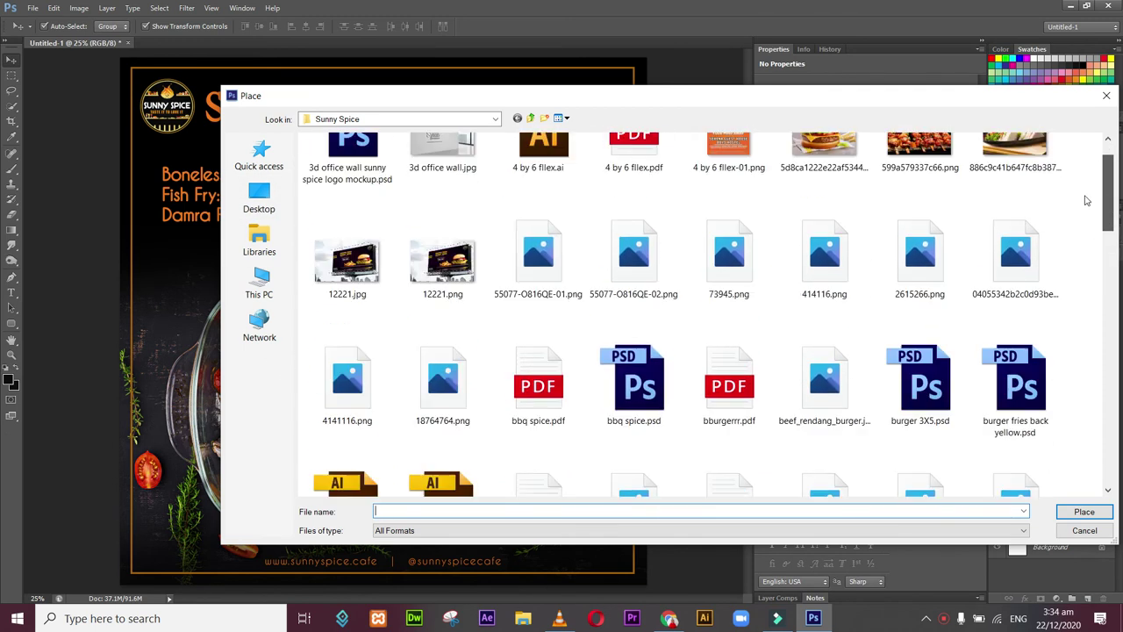
click(263, 282)
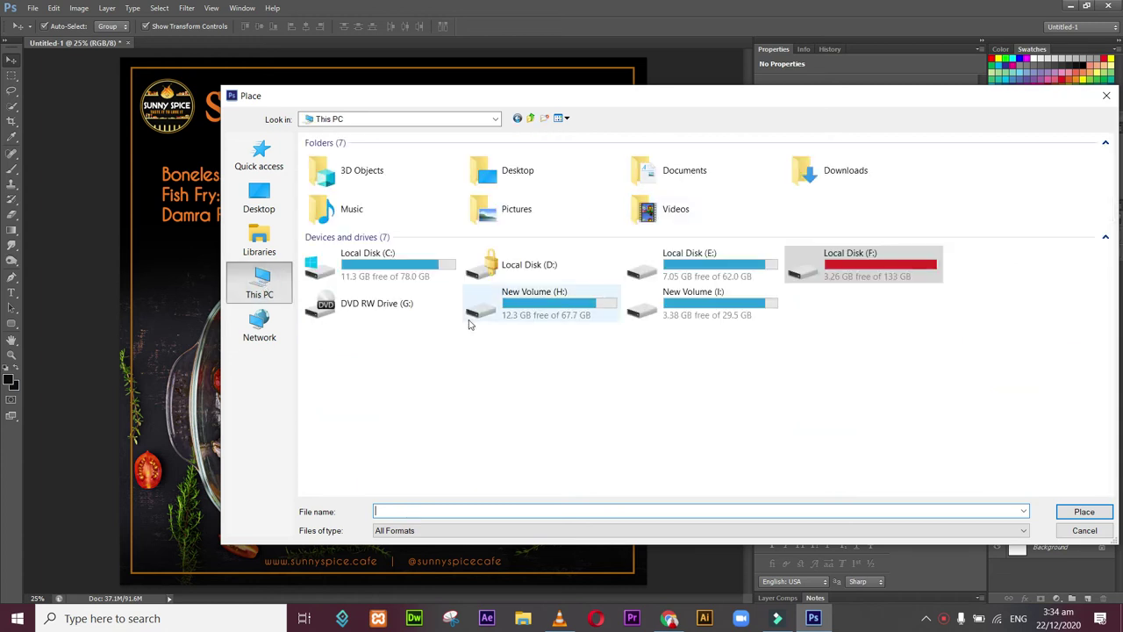
double_click(892, 265)
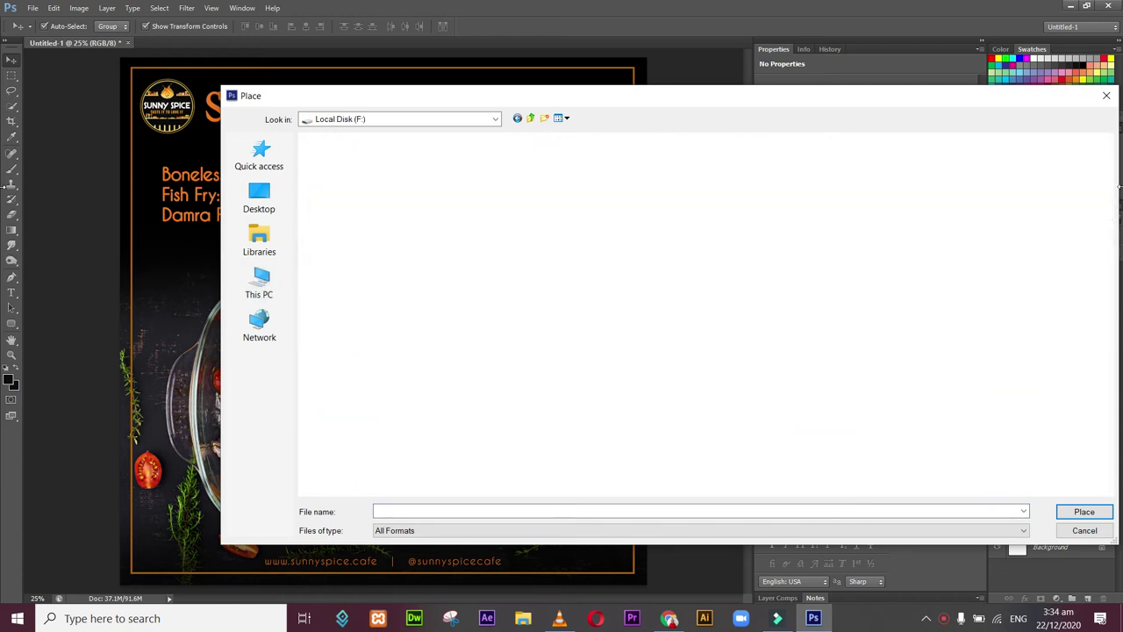
Step: Place the fire PNG from the png obects folder and move it to the poster's top
drag(1107, 178, 1056, 294)
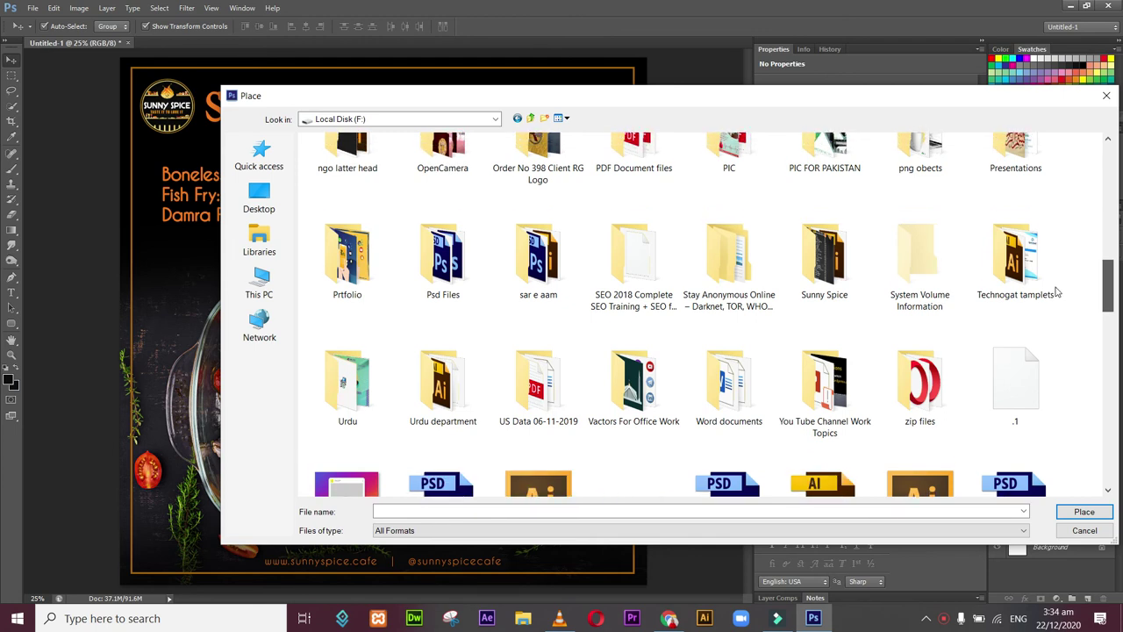
scroll(965, 272, up, 1)
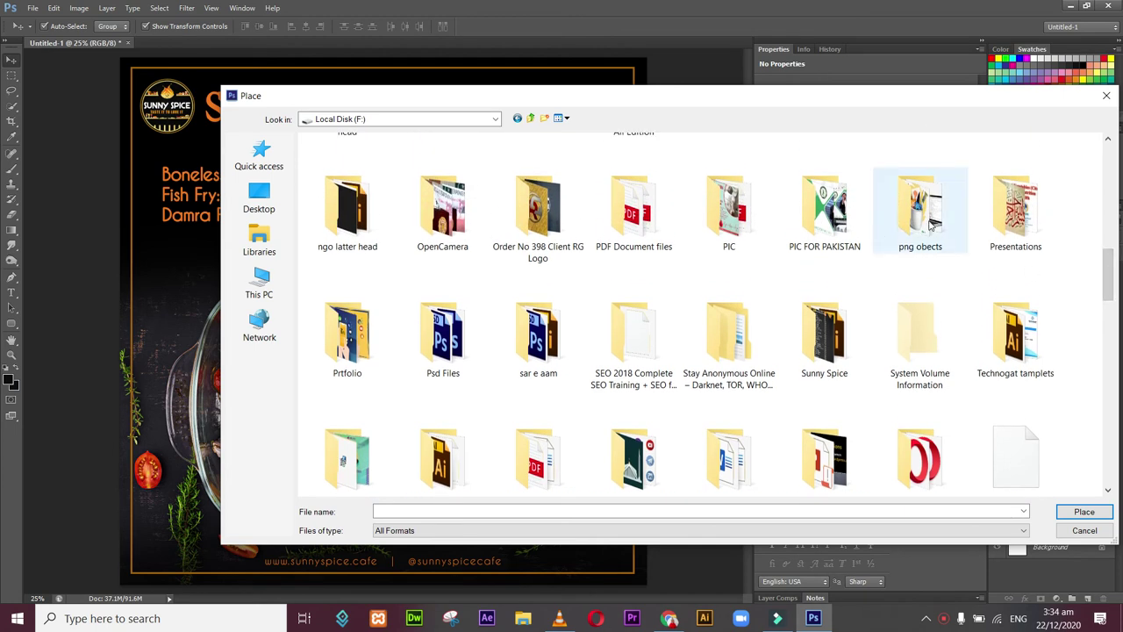
double_click(890, 244)
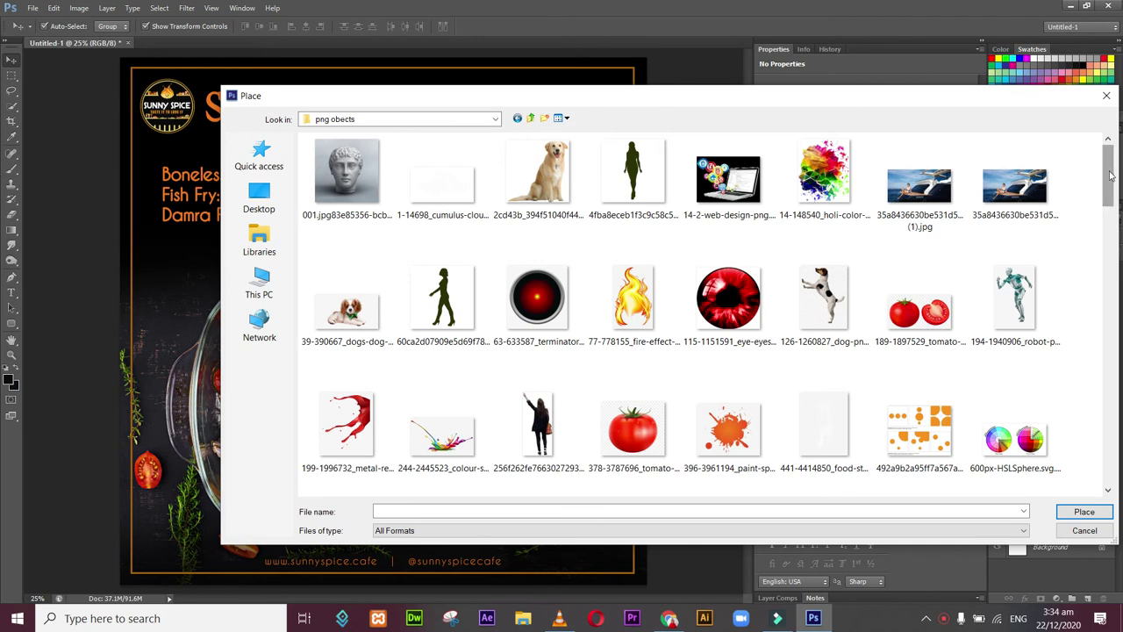
scroll(1107, 180, down, 1)
drag(1103, 190, 1022, 324)
double_click(1023, 325)
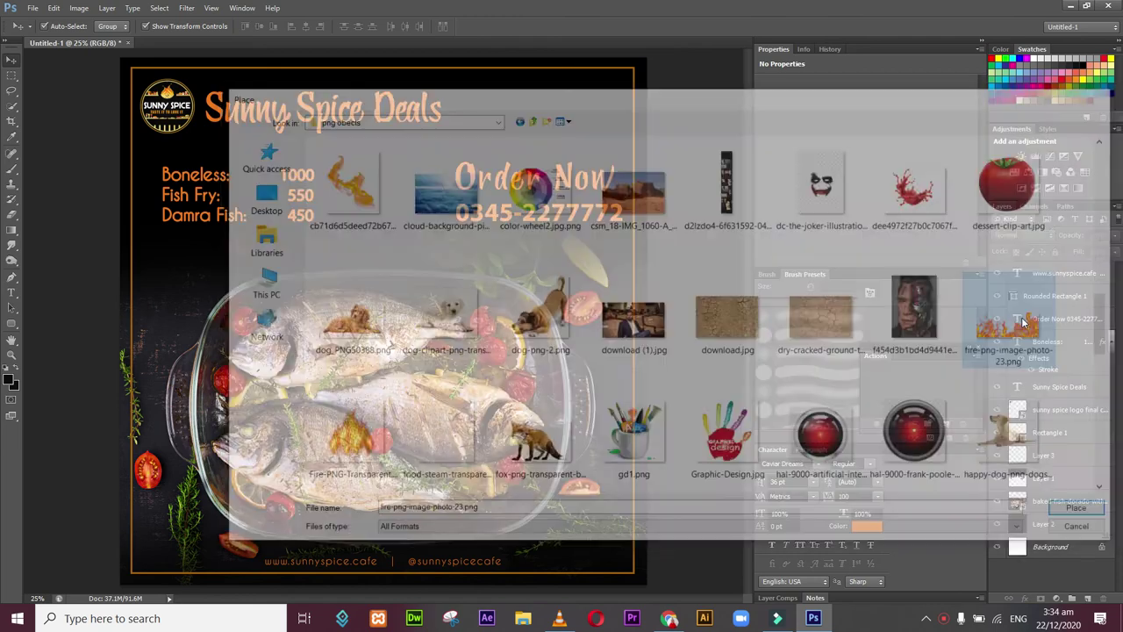
drag(496, 401, 501, 245)
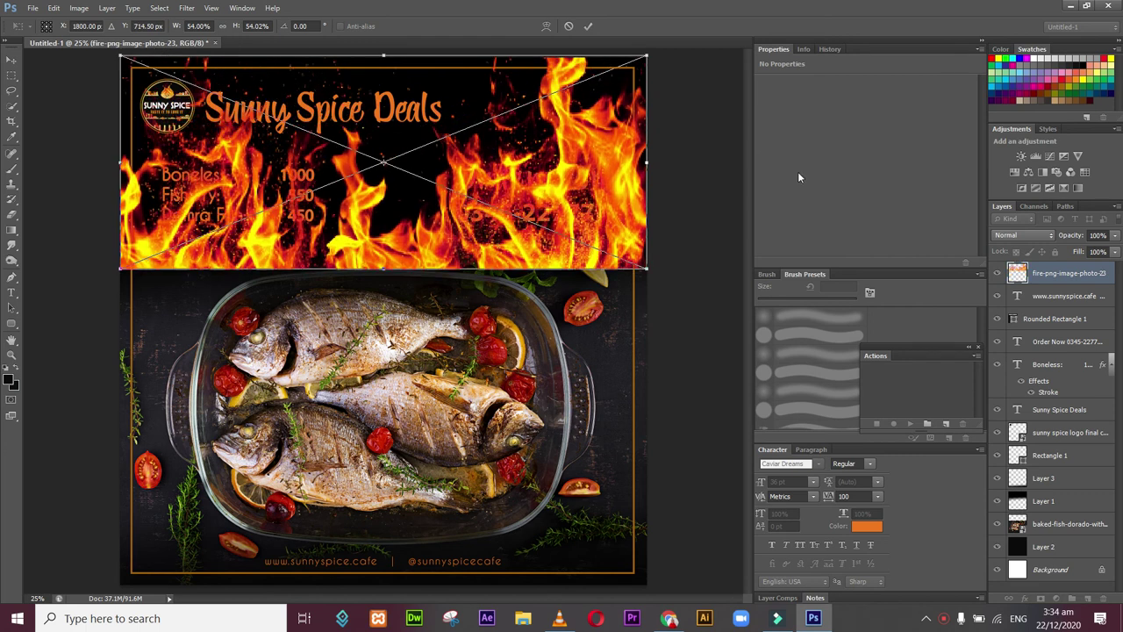
Step: Lower the fire layer's opacity to 10% and confirm the placement
click(1116, 236)
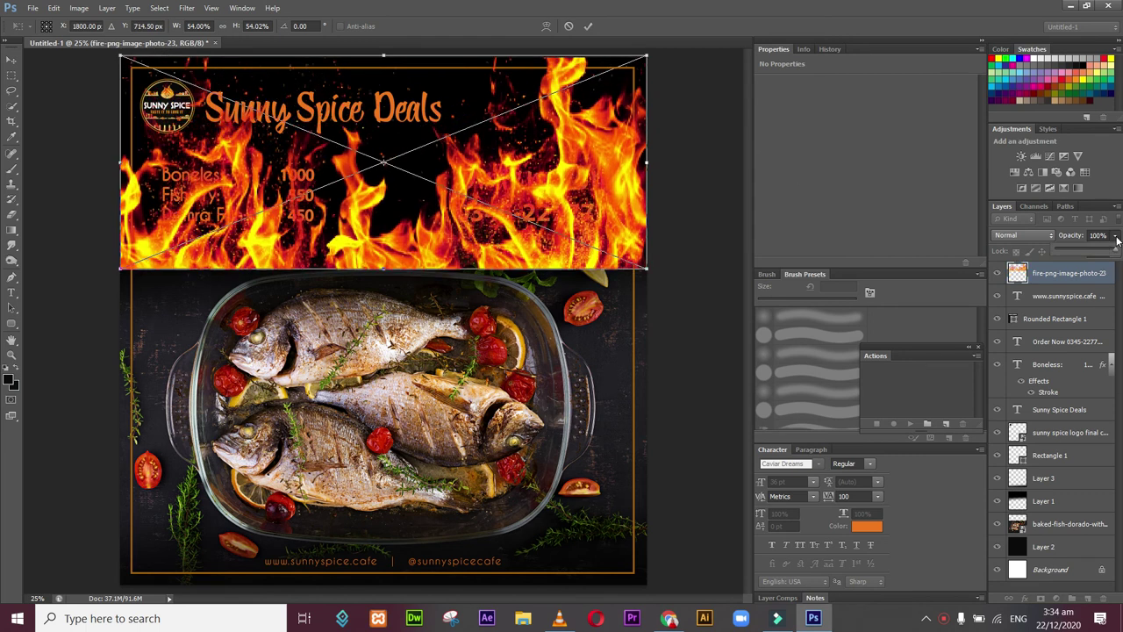
drag(1069, 248, 1061, 250)
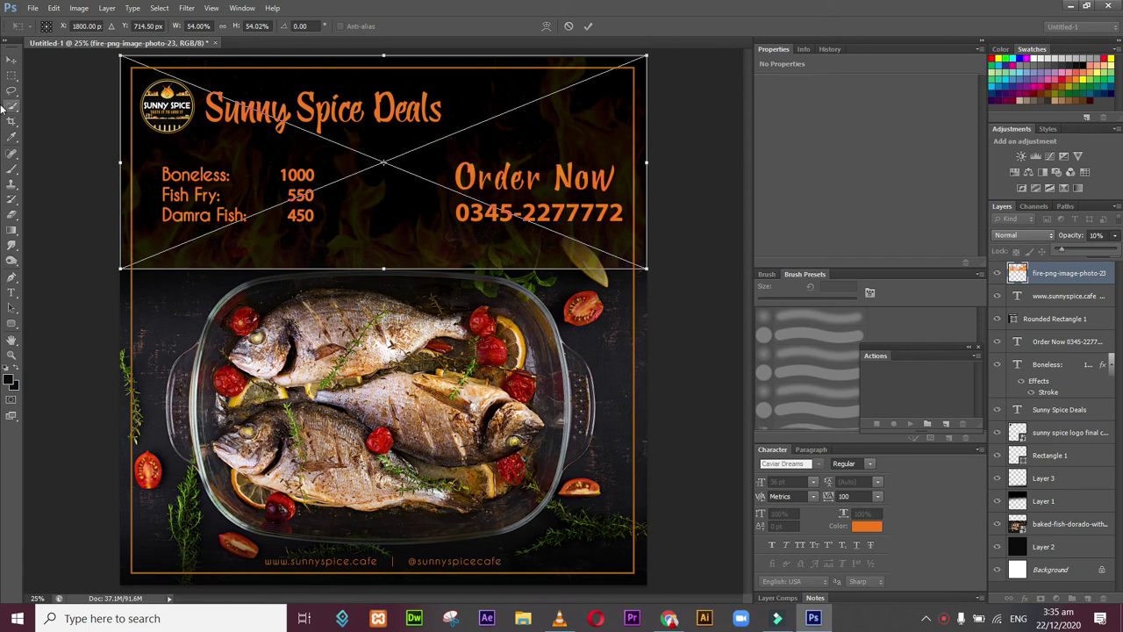
click(11, 60)
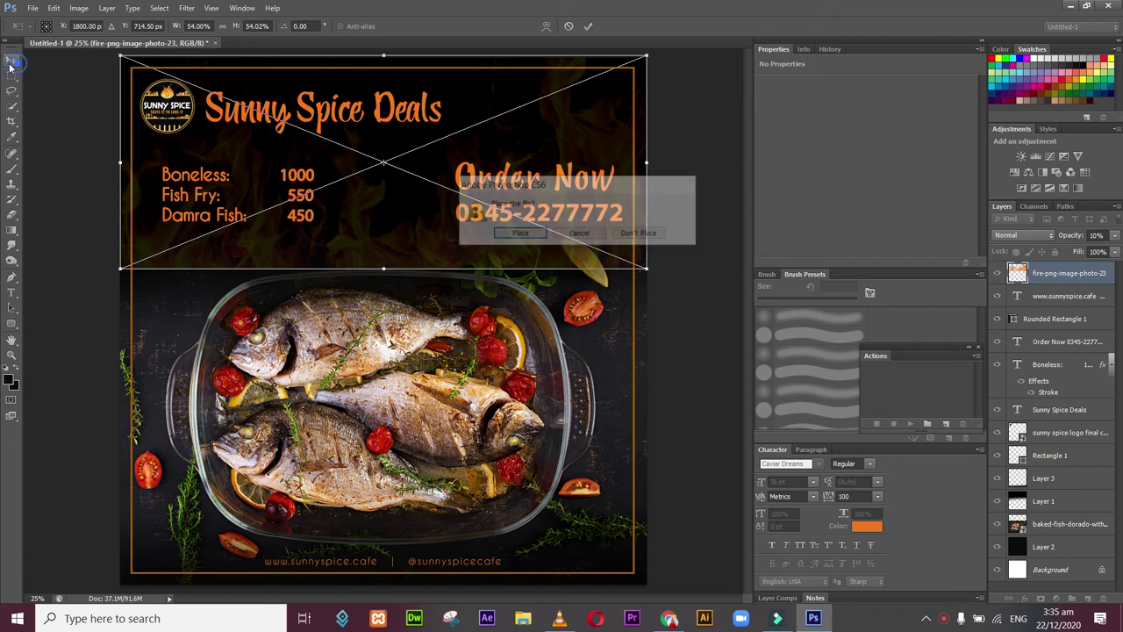
click(518, 235)
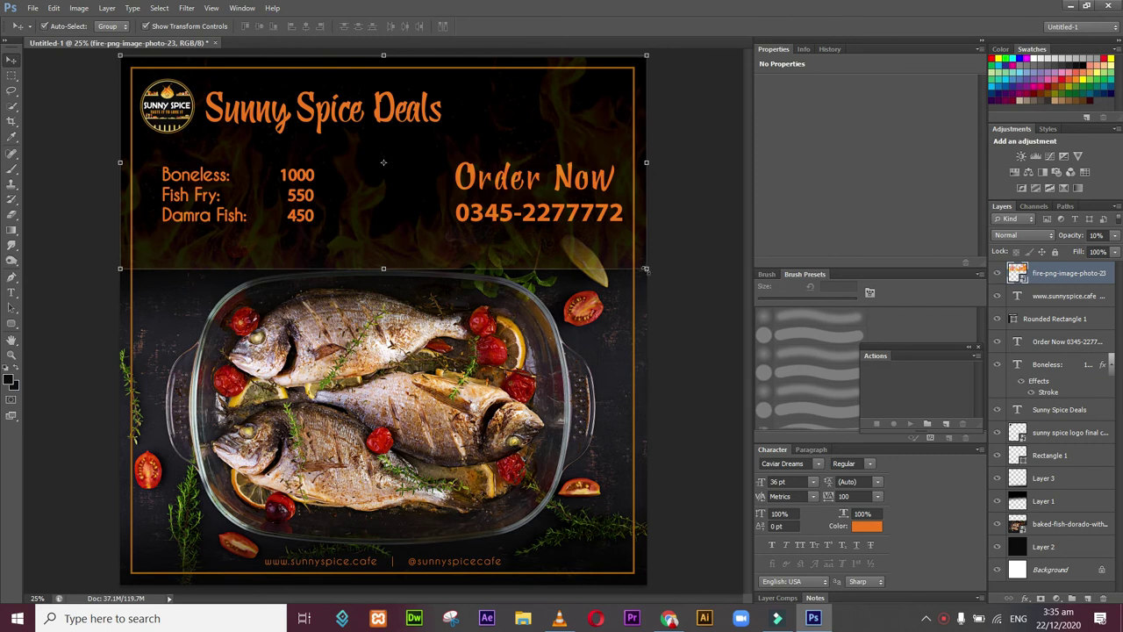
Step: Scale and distort the fire's corners so it covers the title, prices and order area
drag(647, 269, 481, 201)
drag(388, 186, 423, 228)
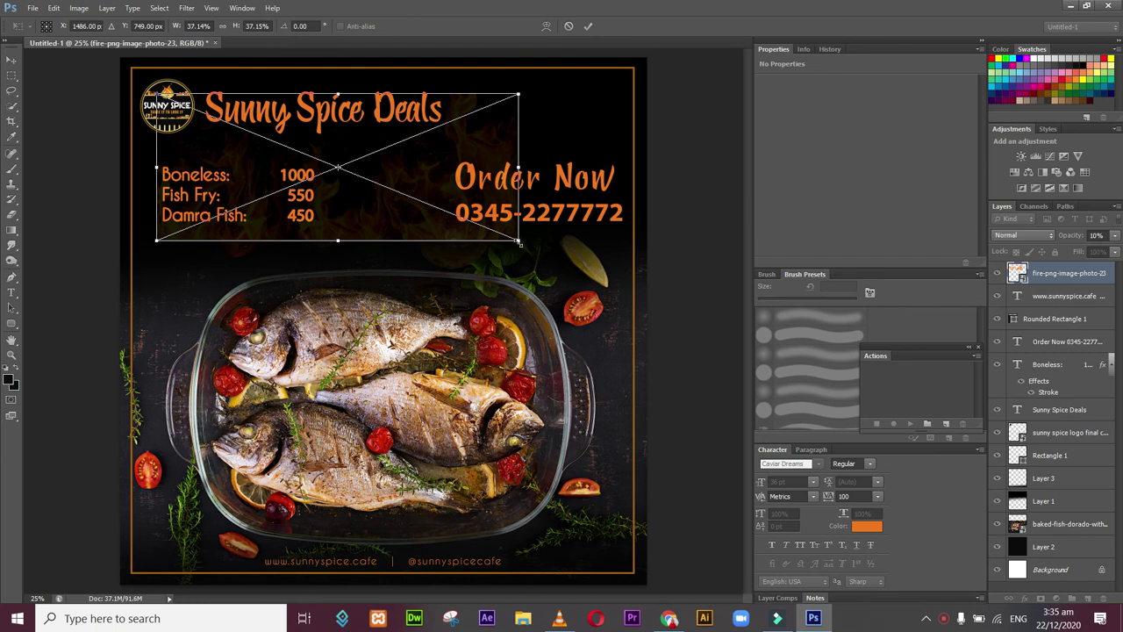
drag(519, 247, 569, 222)
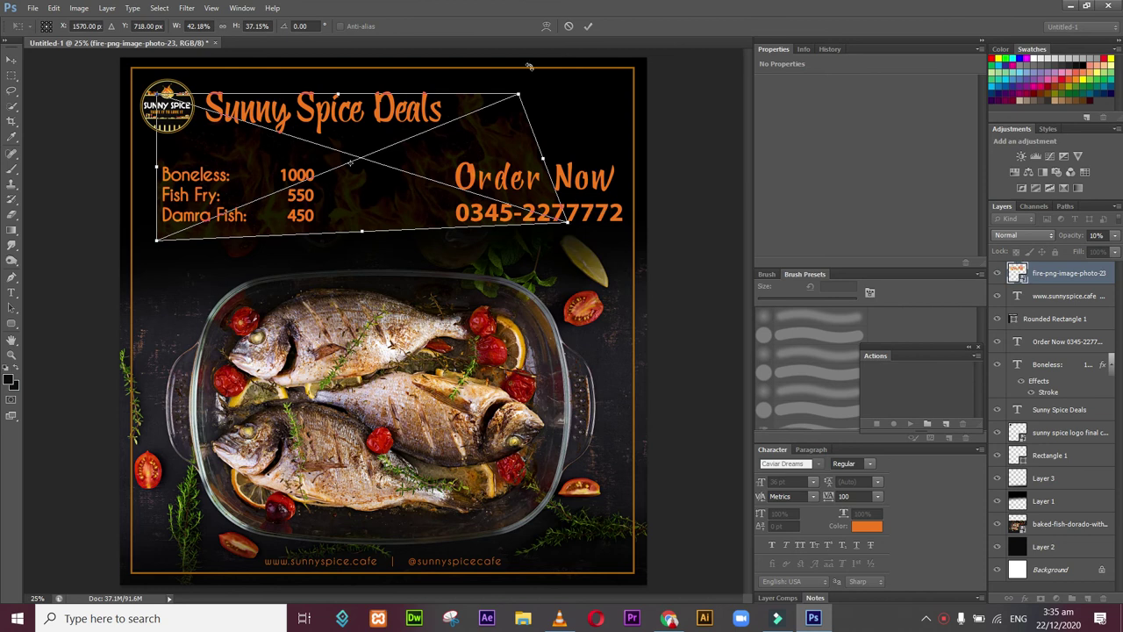
drag(535, 90, 591, 74)
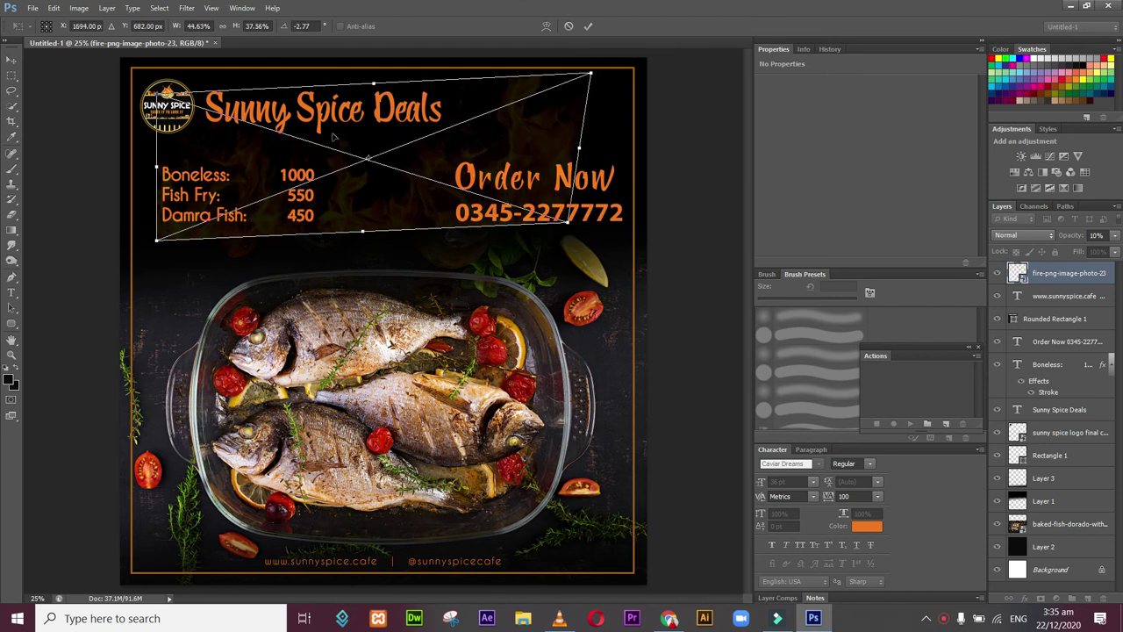
drag(158, 242, 210, 219)
drag(157, 95, 151, 65)
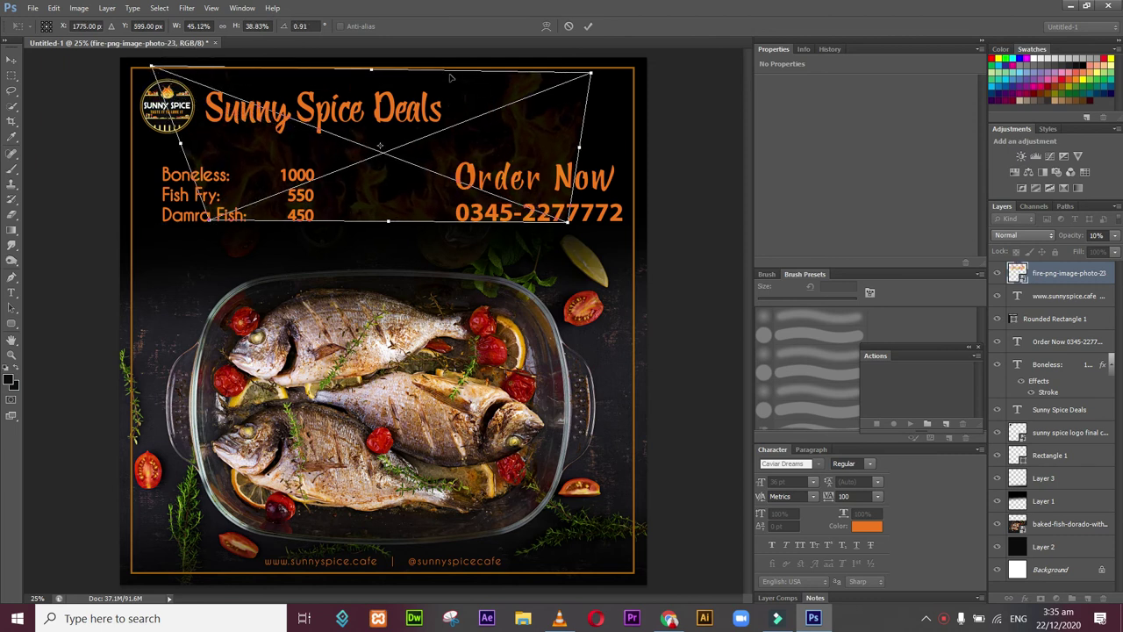
drag(373, 73, 373, 57)
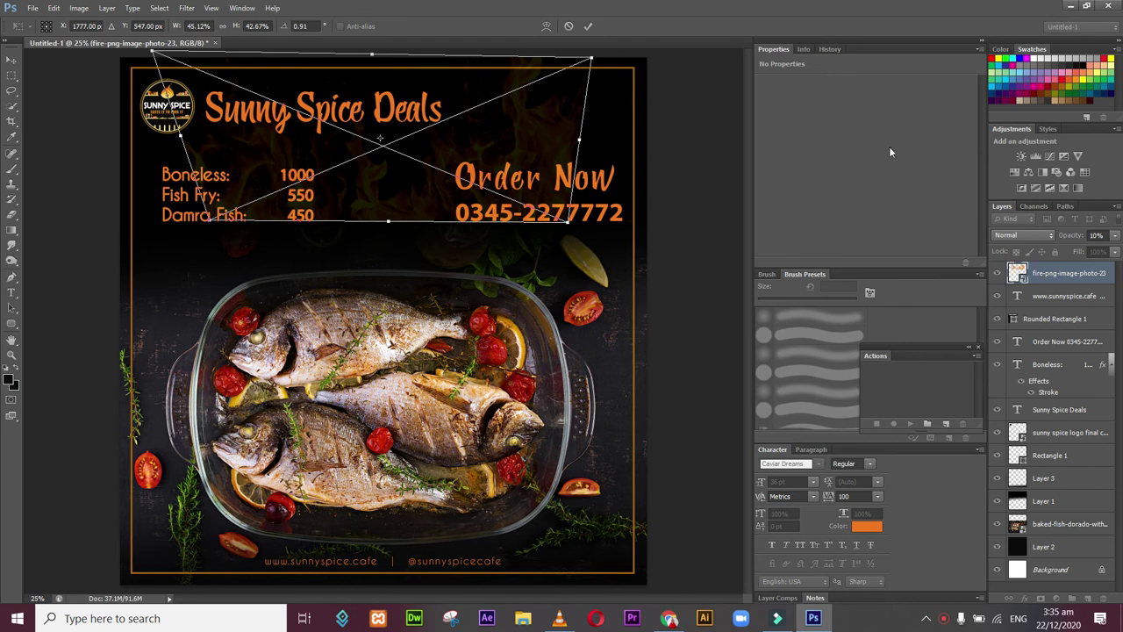
drag(582, 143, 596, 139)
drag(518, 163, 522, 168)
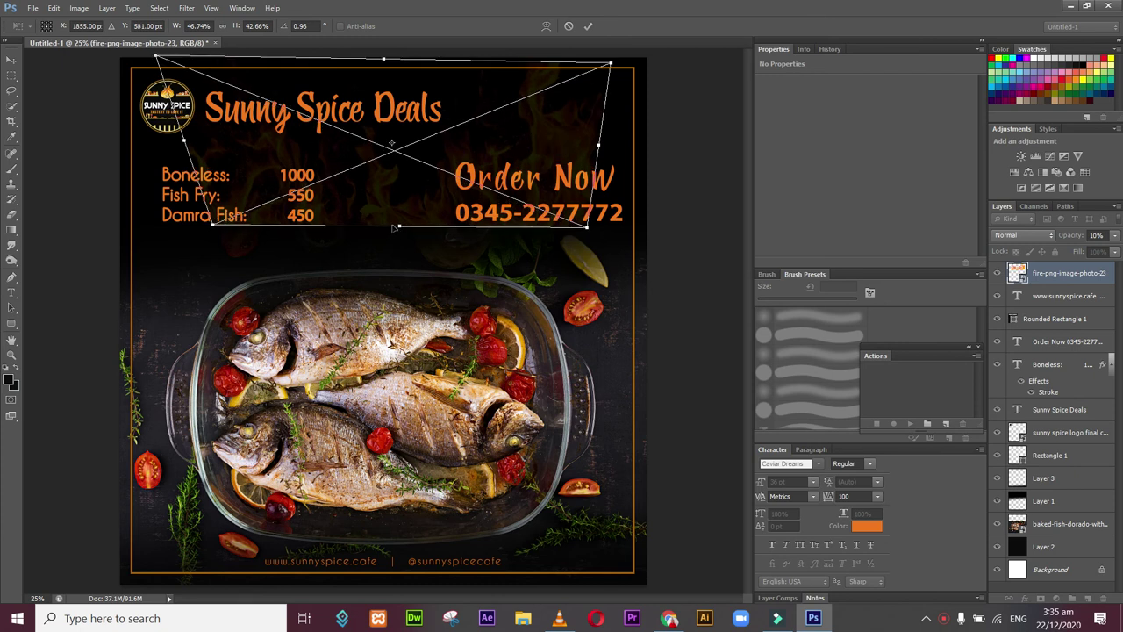
drag(213, 227, 226, 244)
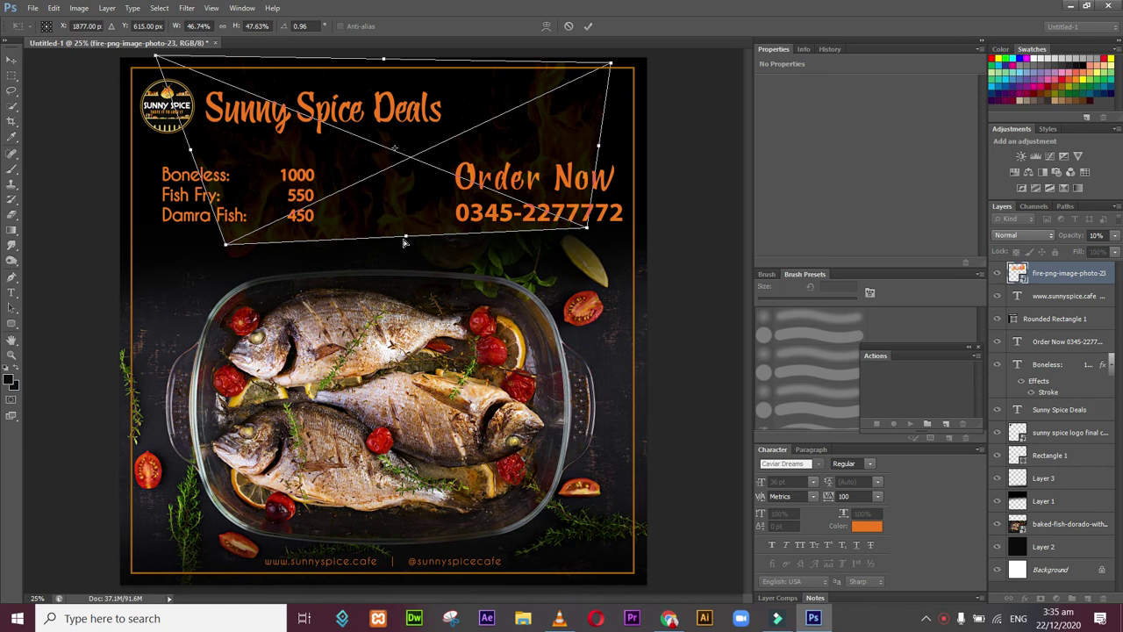
drag(405, 238, 402, 234)
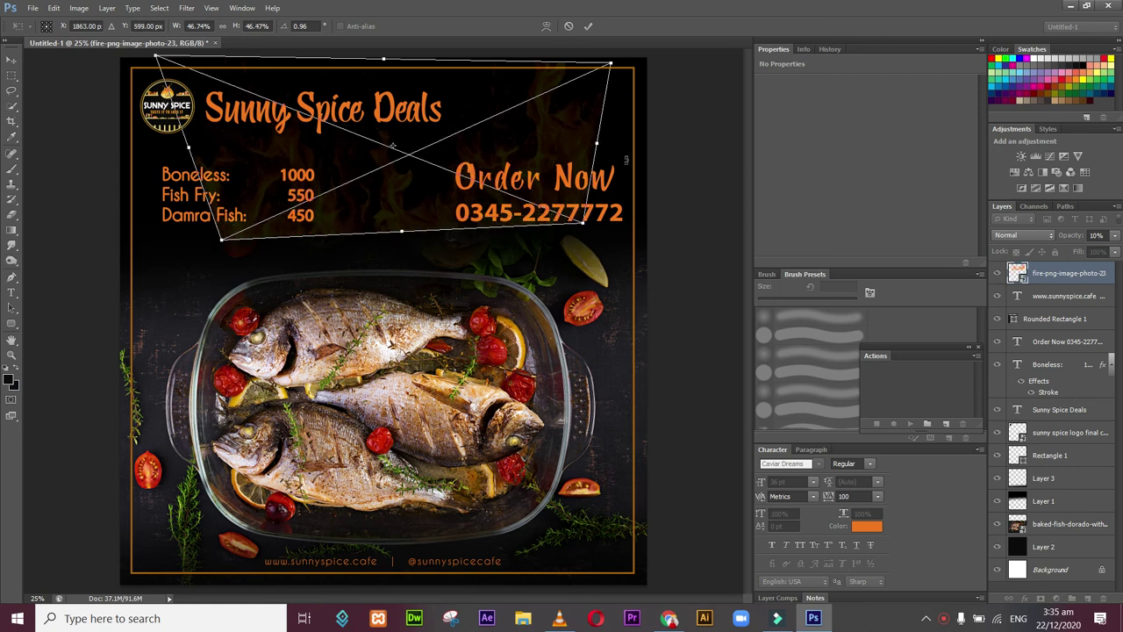
drag(585, 225, 585, 235)
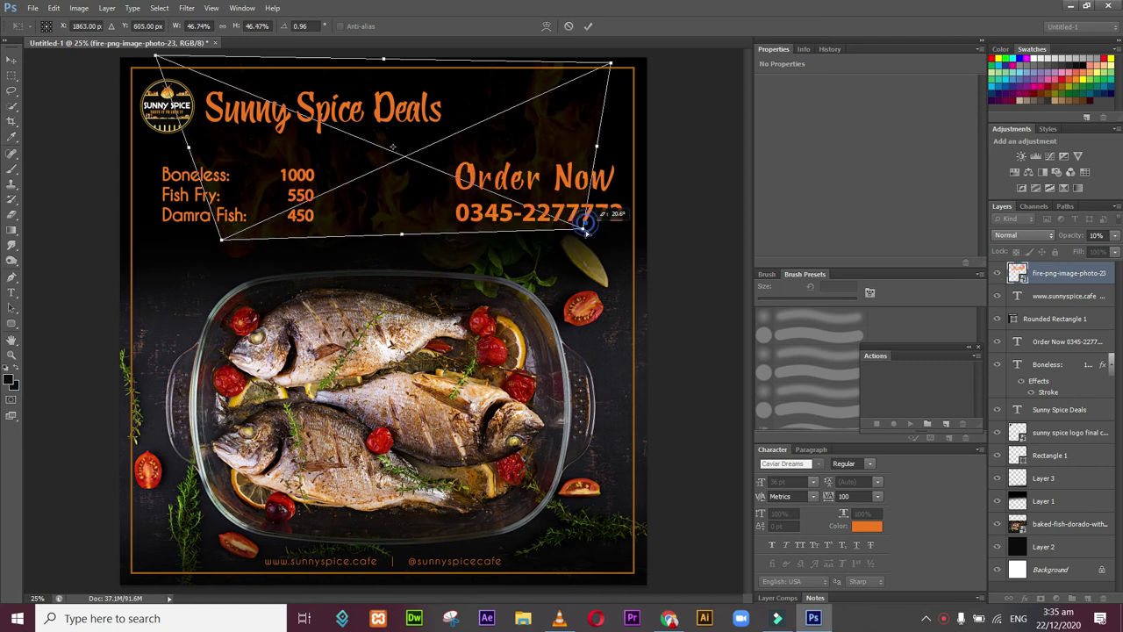
Step: Warp the fire so its lower corners and edge curve down around the dish, then commit
click(544, 24)
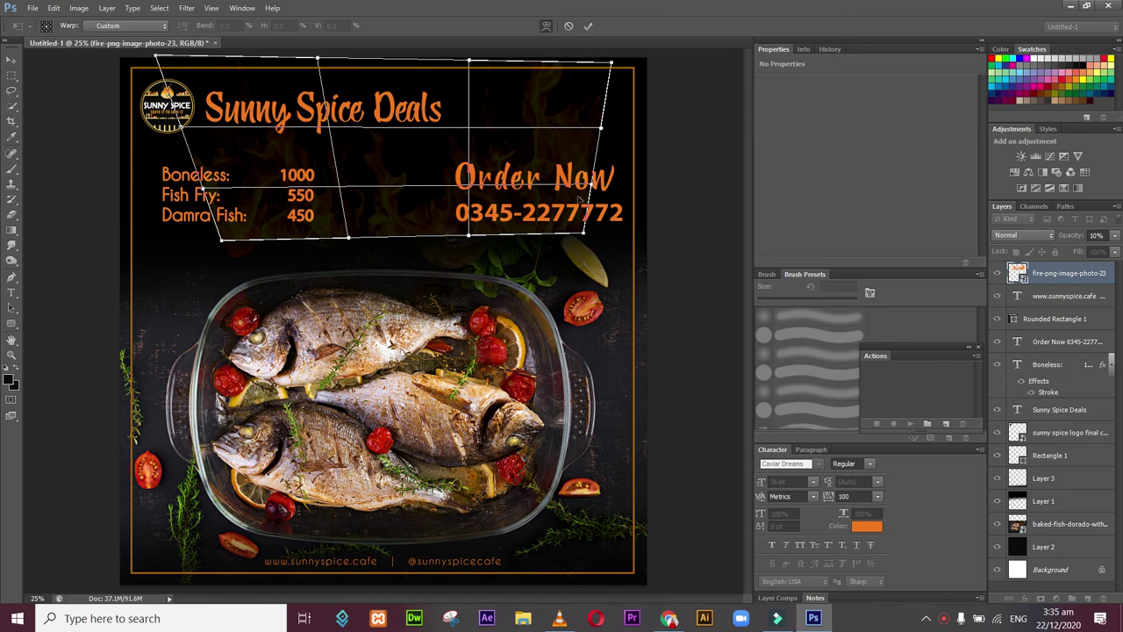
drag(585, 237, 585, 279)
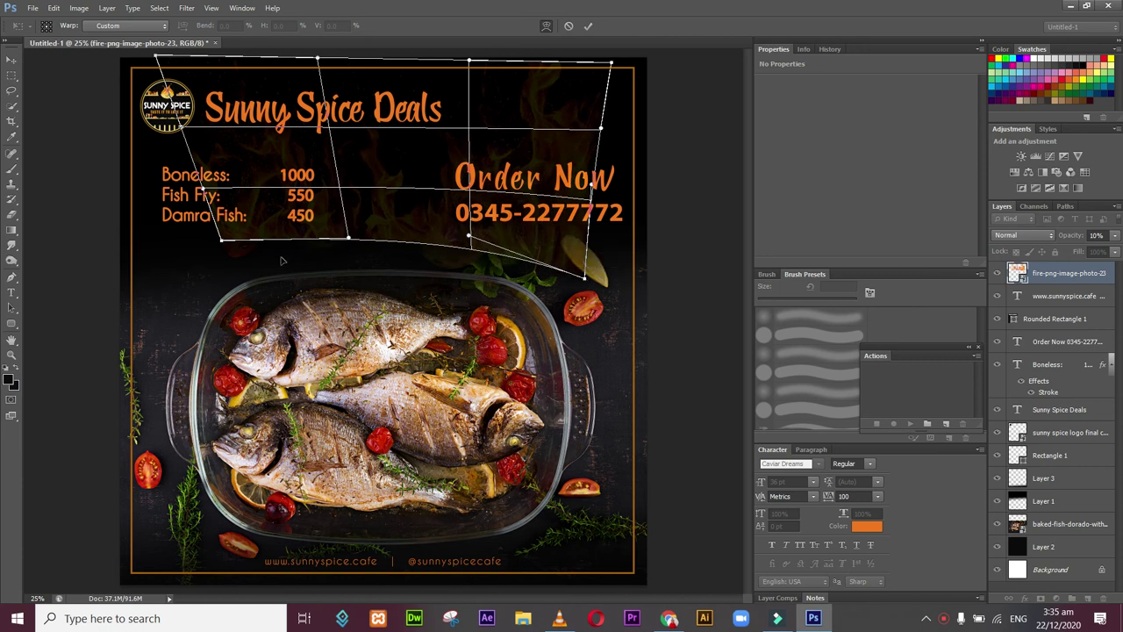
drag(222, 246, 200, 285)
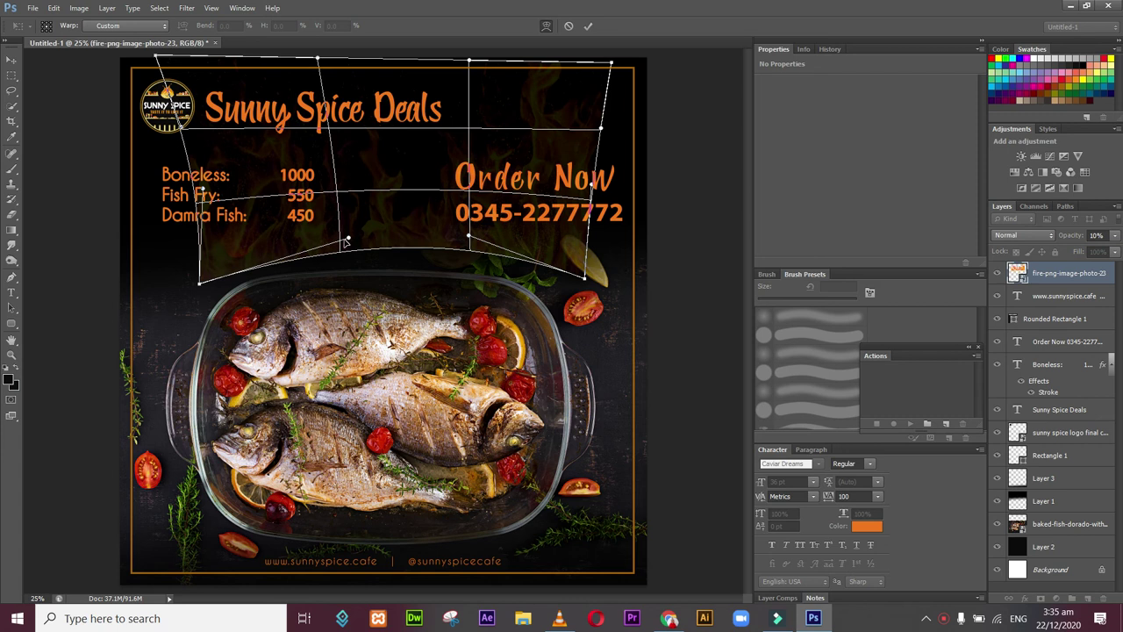
drag(348, 240, 317, 241)
drag(470, 236, 485, 242)
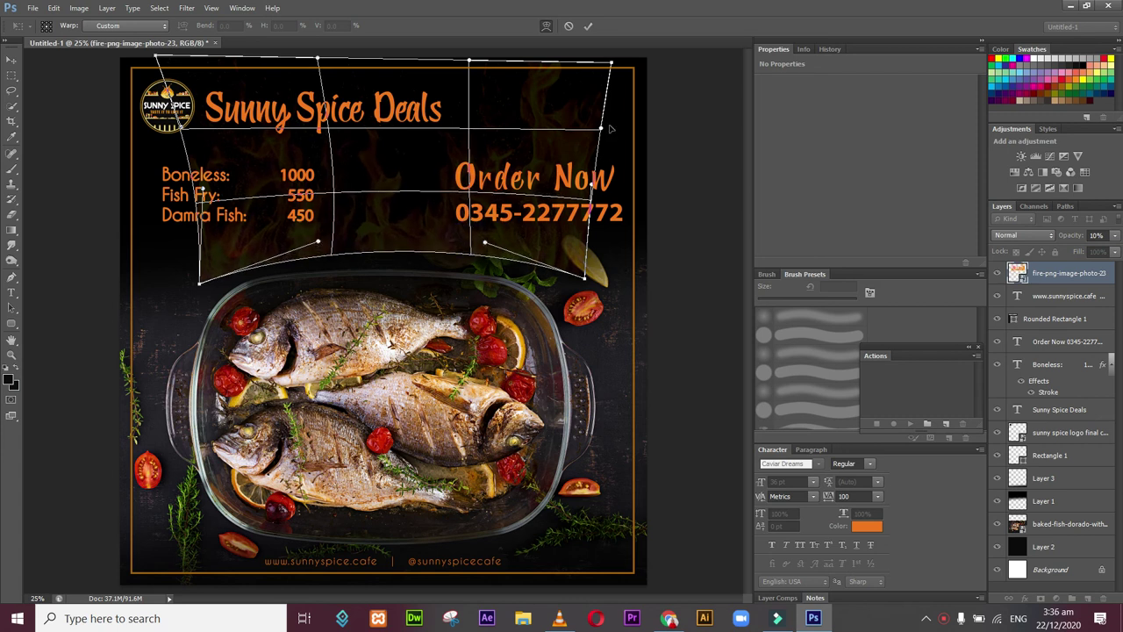
drag(601, 129, 624, 117)
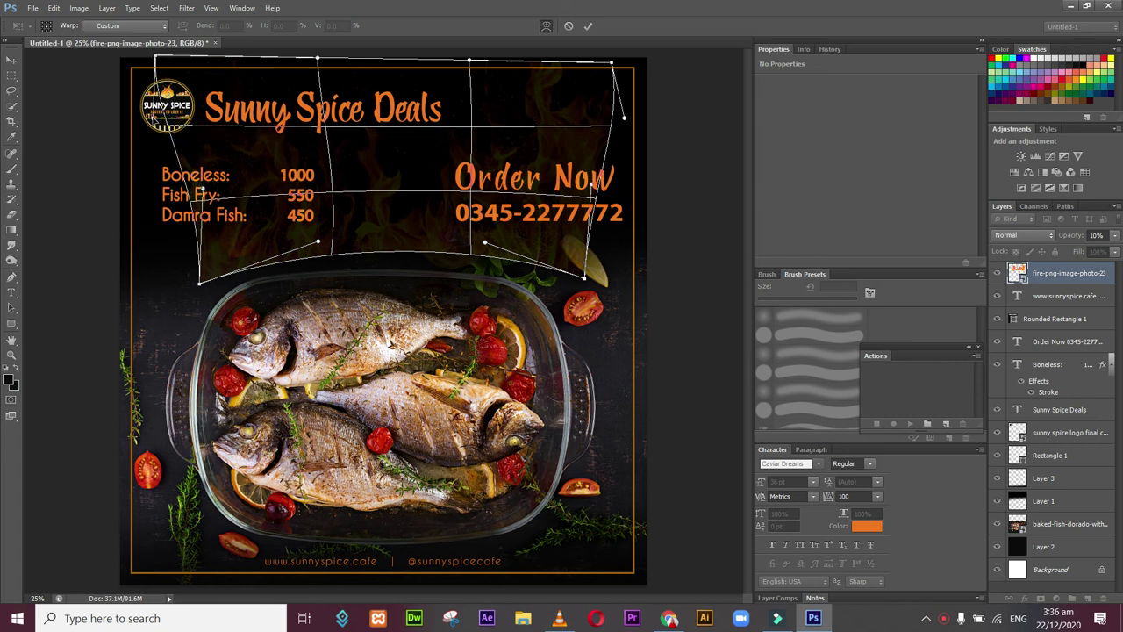
mouse_move(327, 128)
mouse_down()
mouse_move(350, 142)
mouse_move(346, 133)
mouse_up()
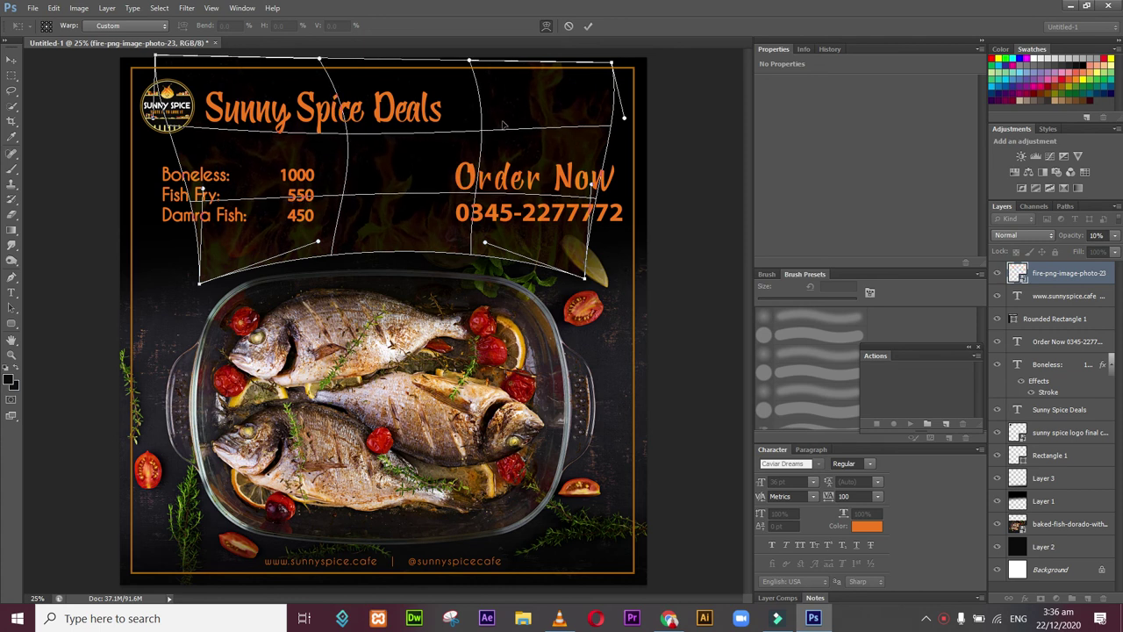
drag(480, 132, 462, 131)
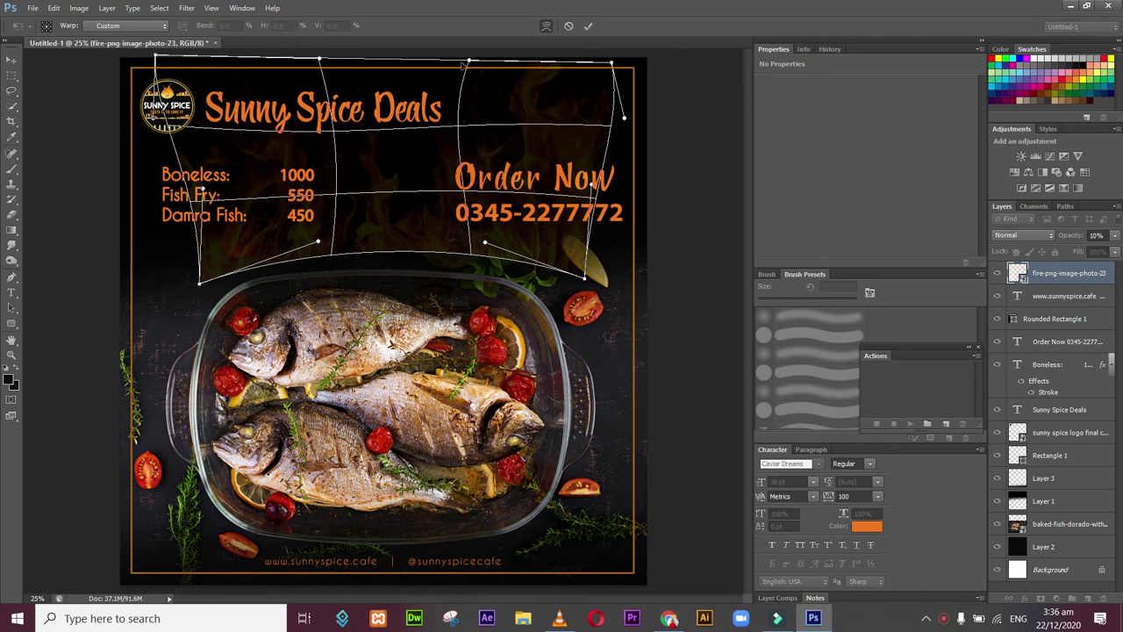
mouse_move(469, 57)
mouse_down()
mouse_move(469, 43)
mouse_move(461, 72)
mouse_up()
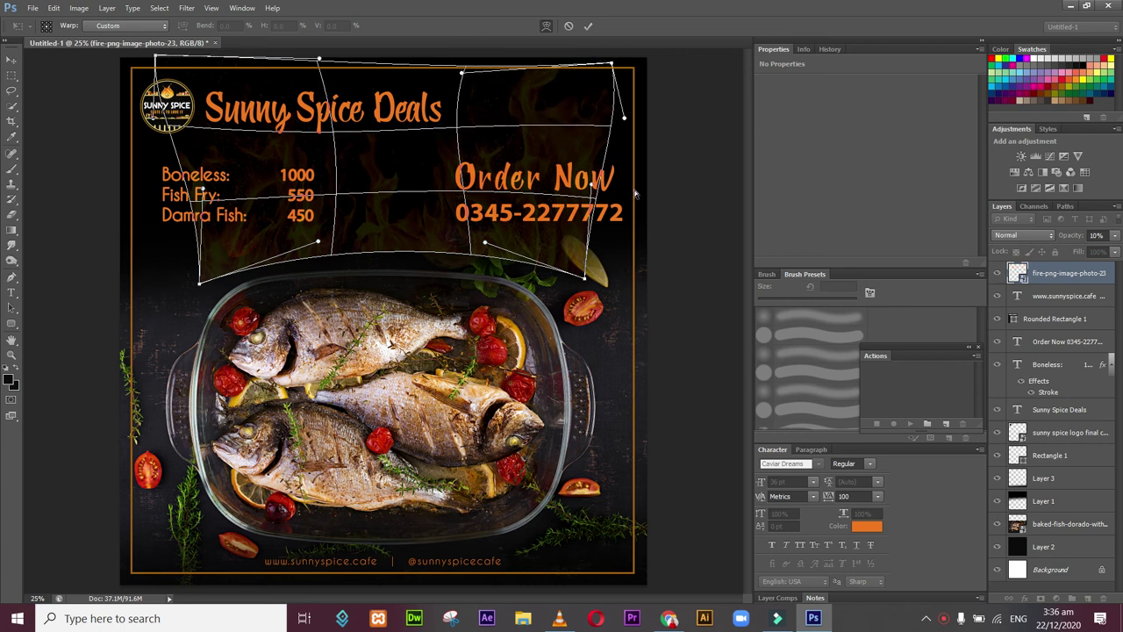
key(Return)
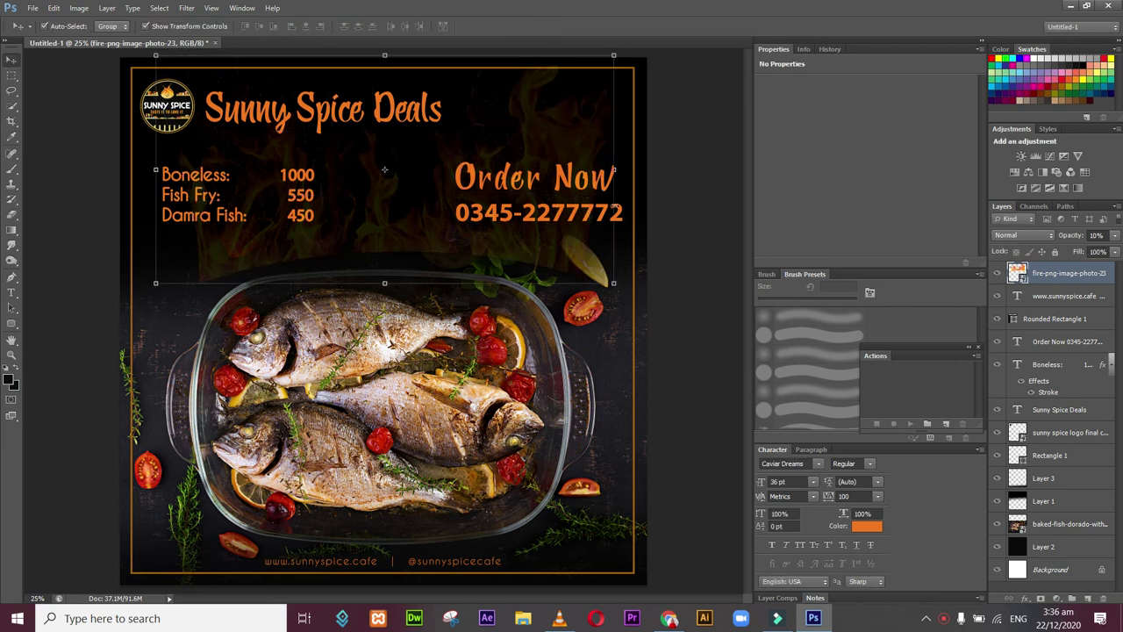
Step: Move the fire layer below Layer 3 and reapply its transform
click(676, 223)
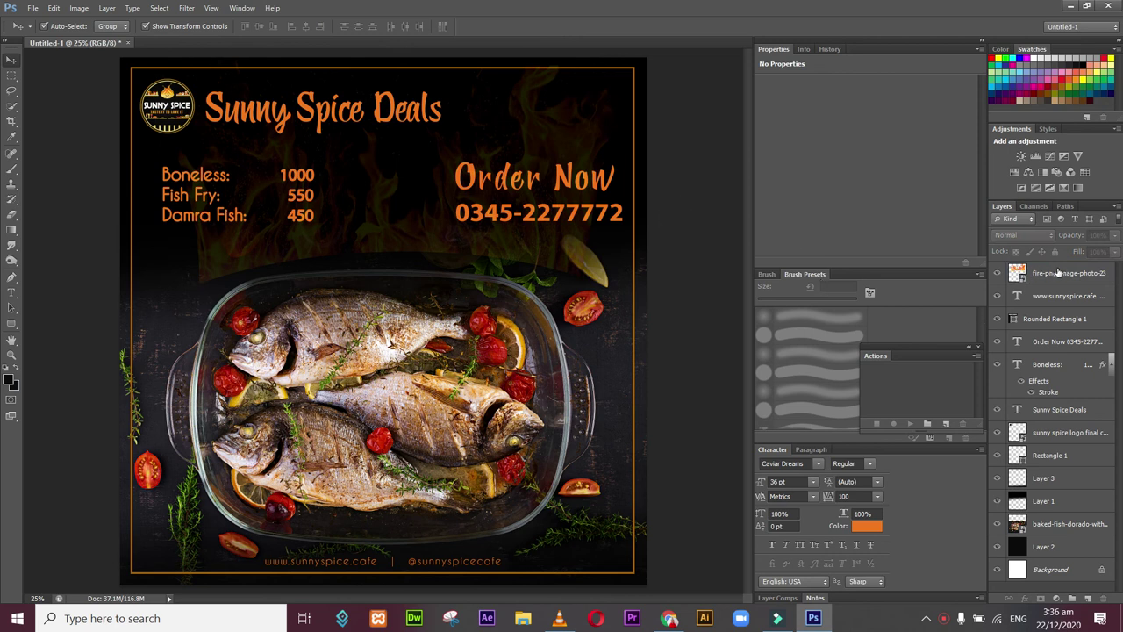
drag(1057, 277, 1045, 493)
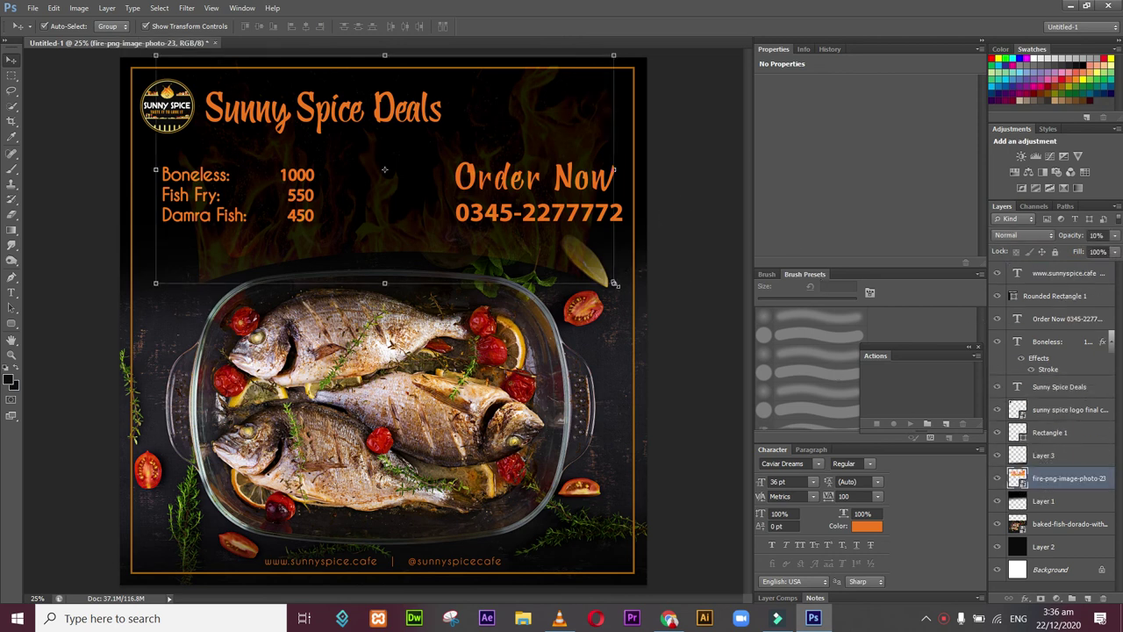
click(616, 284)
drag(728, 211, 727, 212)
click(12, 60)
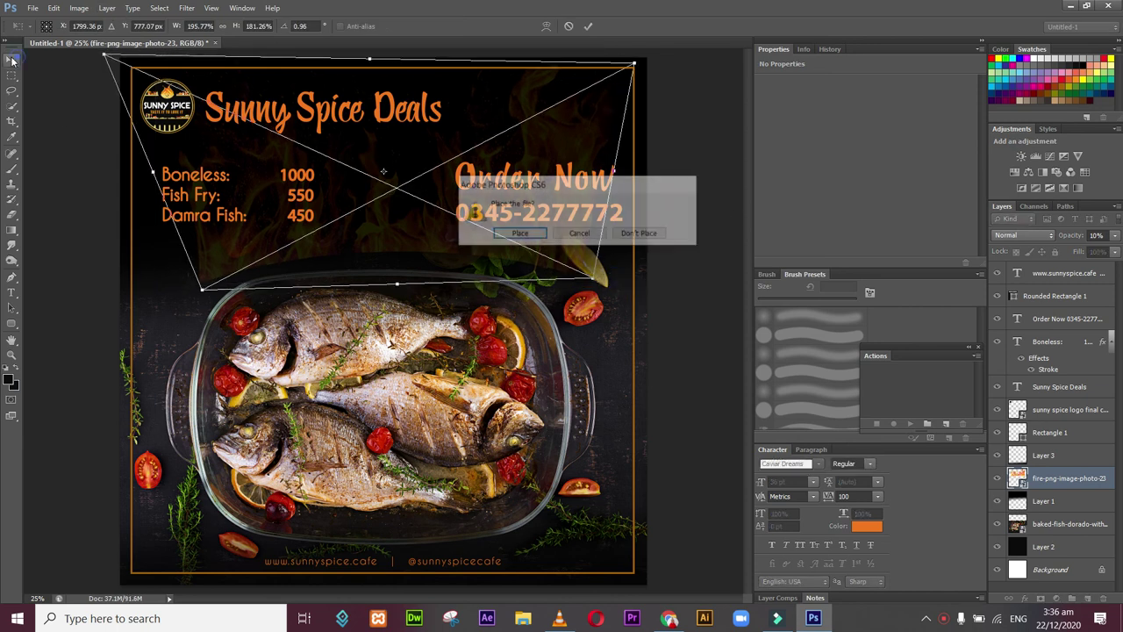
click(517, 234)
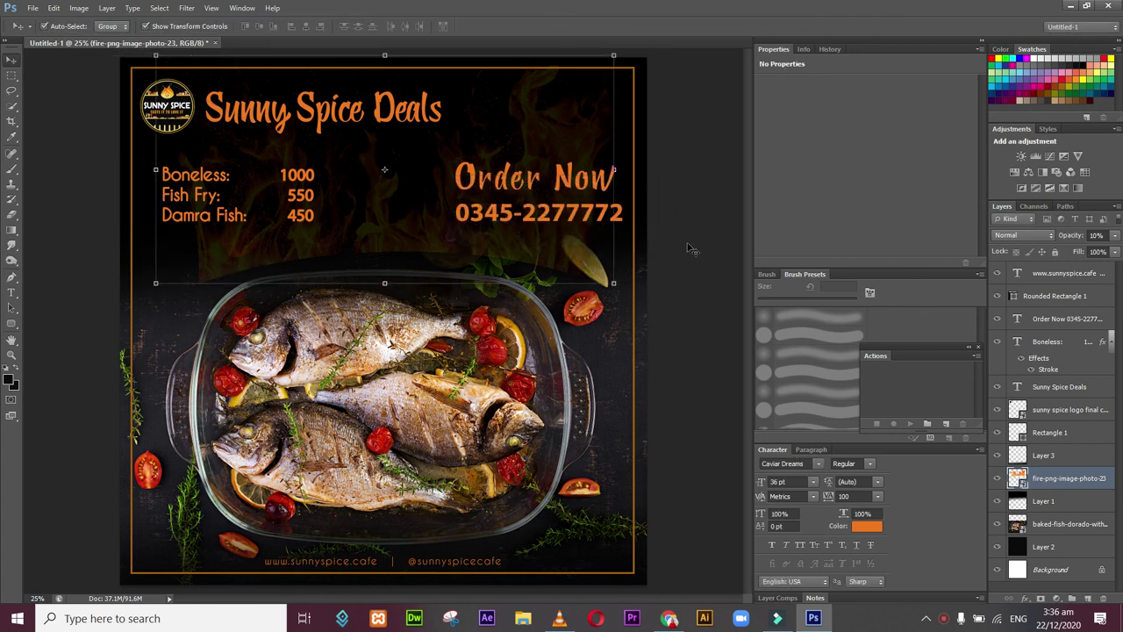
Step: Stretch the fire overlay wider and lower at both corners, then shift it upward
click(533, 240)
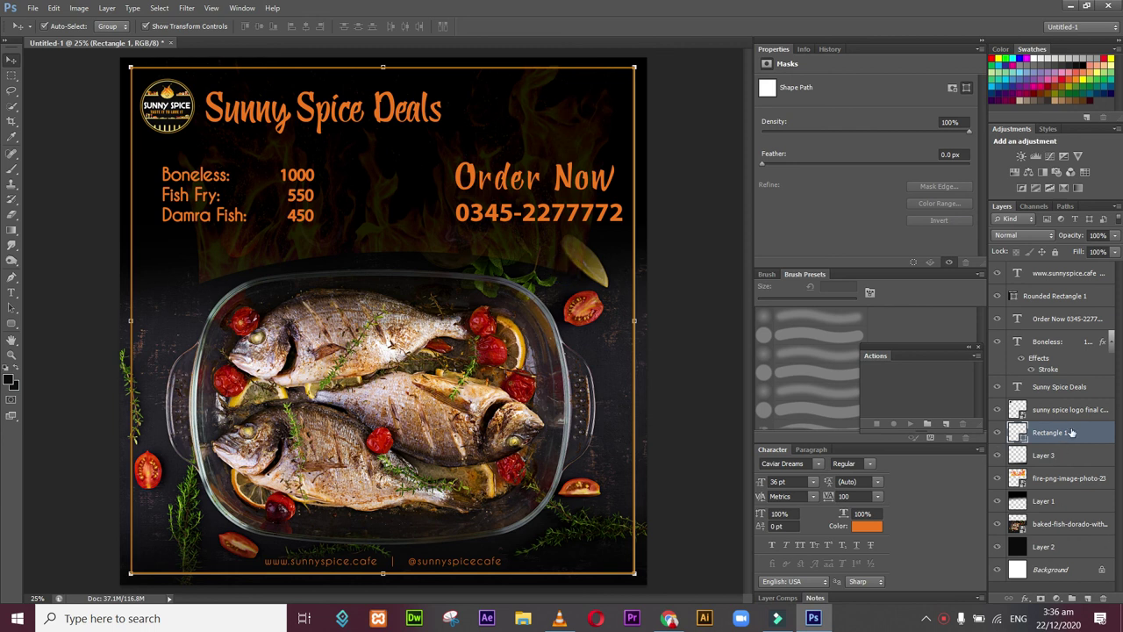
click(1077, 479)
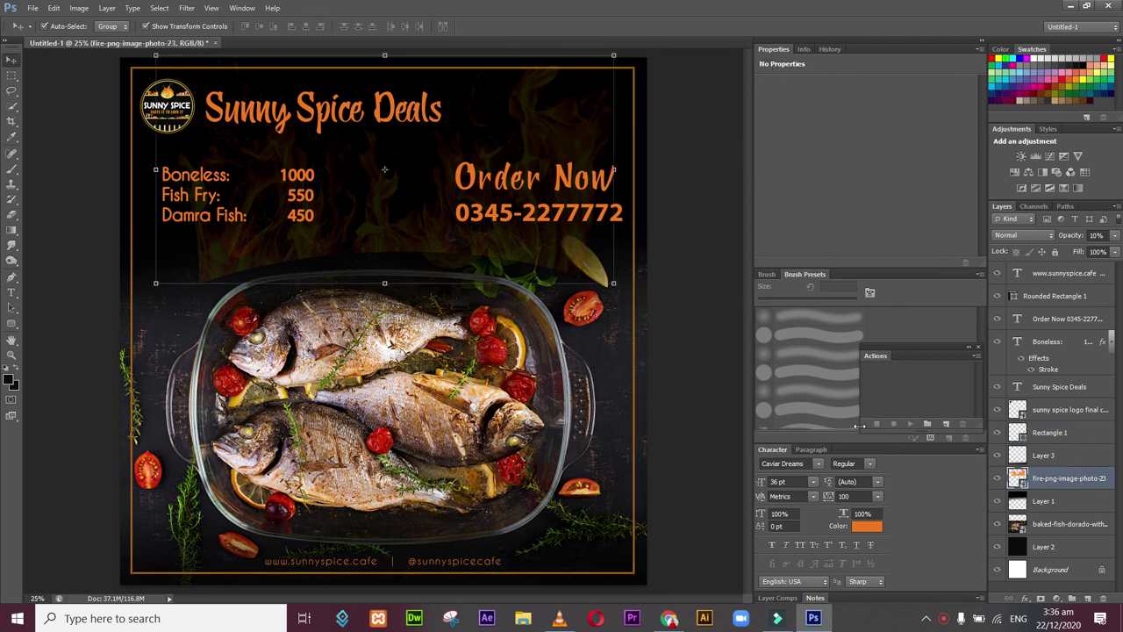
mouse_move(612, 284)
mouse_down()
mouse_move(593, 277)
mouse_move(646, 276)
mouse_move(628, 293)
mouse_up()
drag(207, 309, 139, 344)
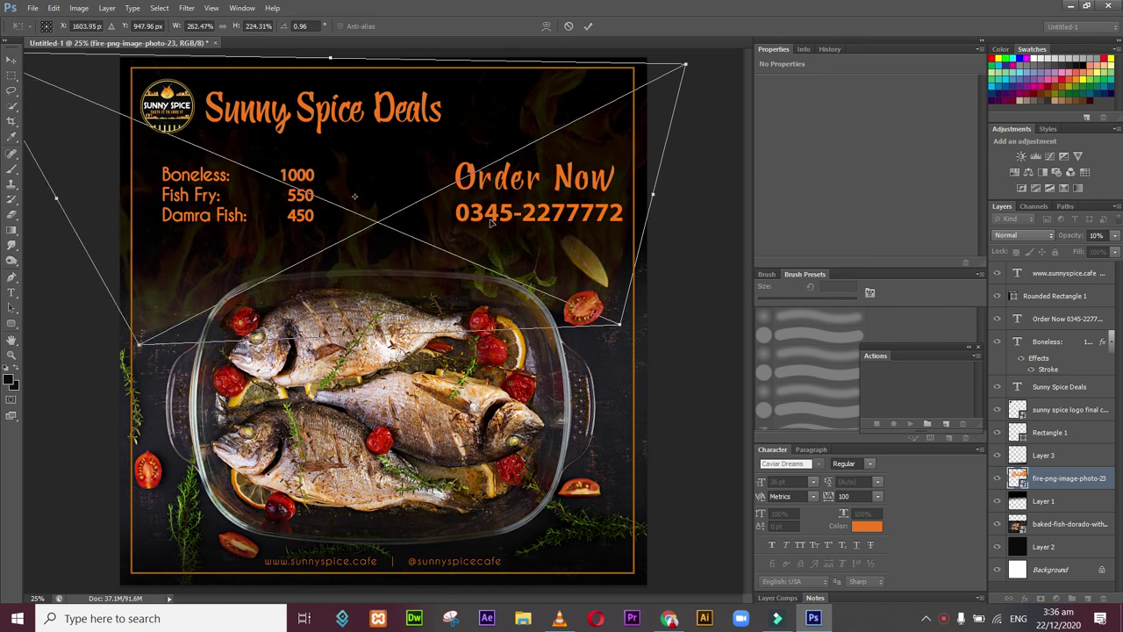
drag(619, 326, 659, 340)
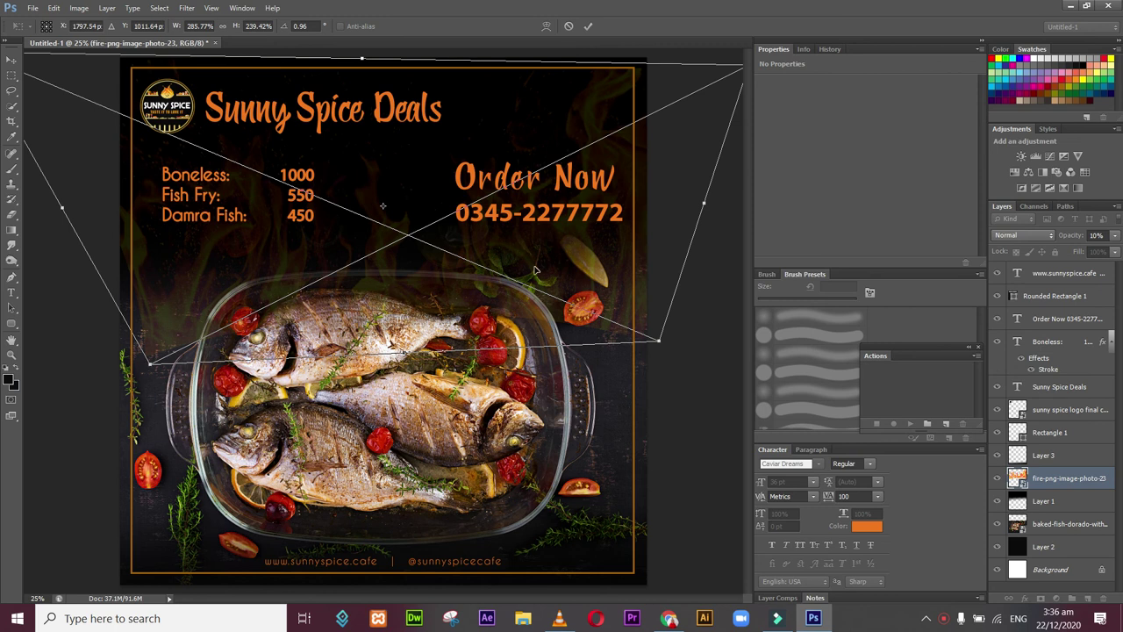
drag(155, 365, 124, 375)
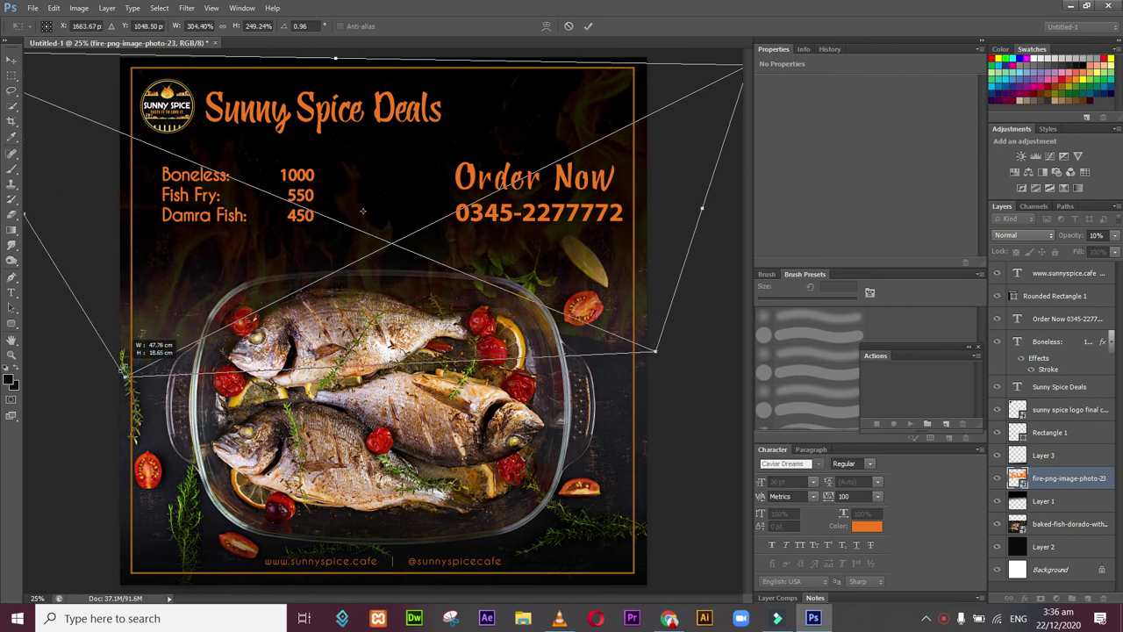
drag(443, 300, 446, 246)
Step: Commit the fire reshape and fade its opacity to about 5%, then deselect the layers
key(Return)
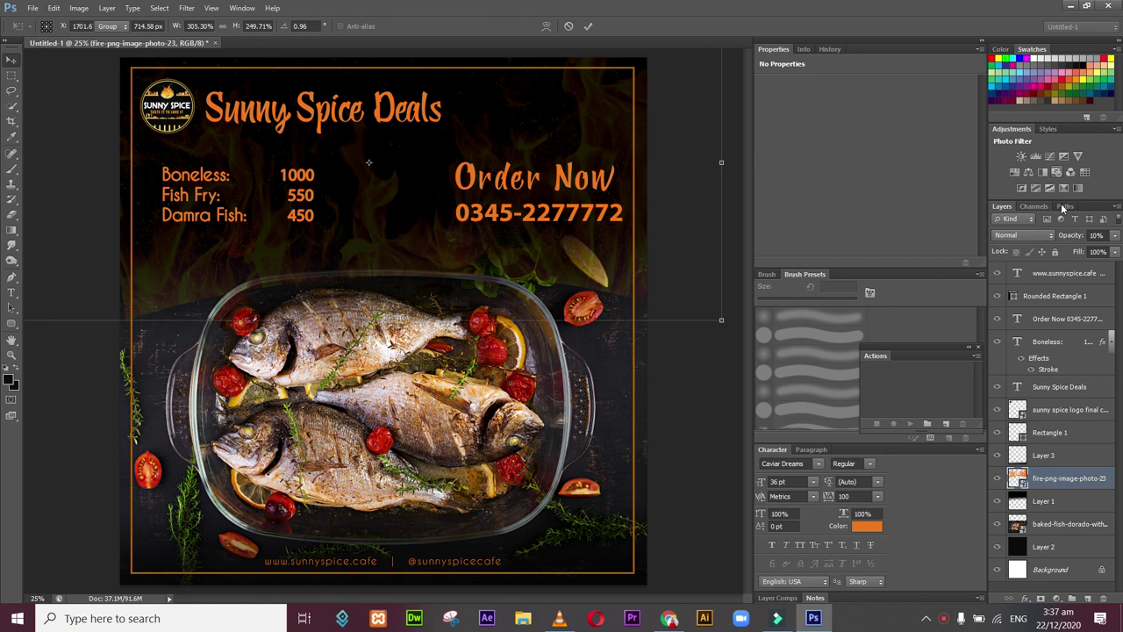
click(1116, 235)
drag(1066, 251, 1061, 252)
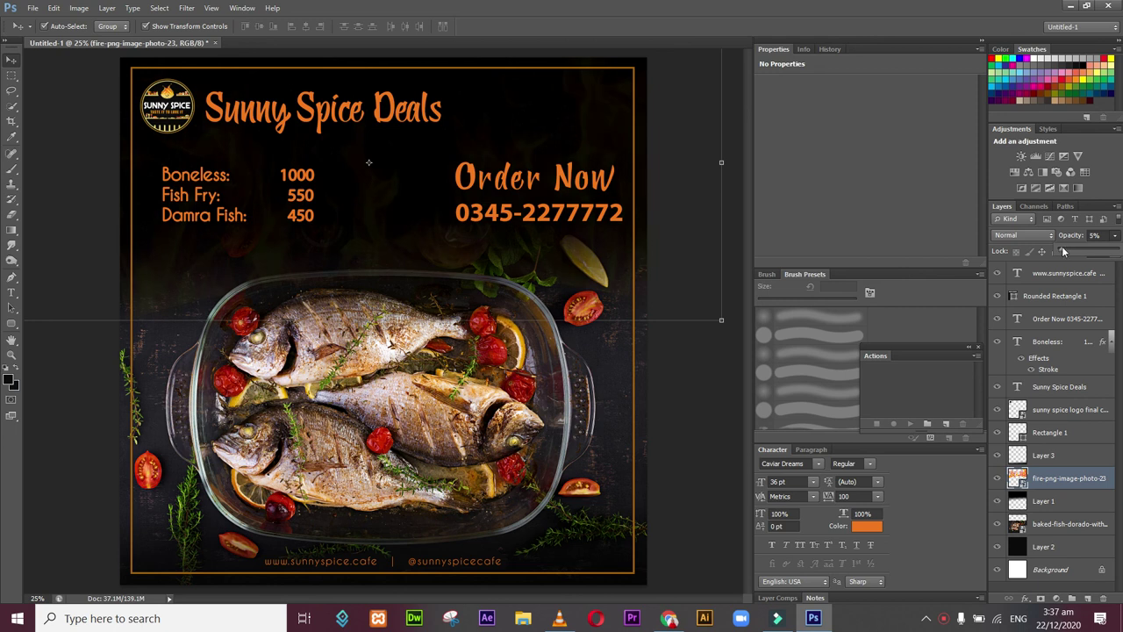
click(676, 409)
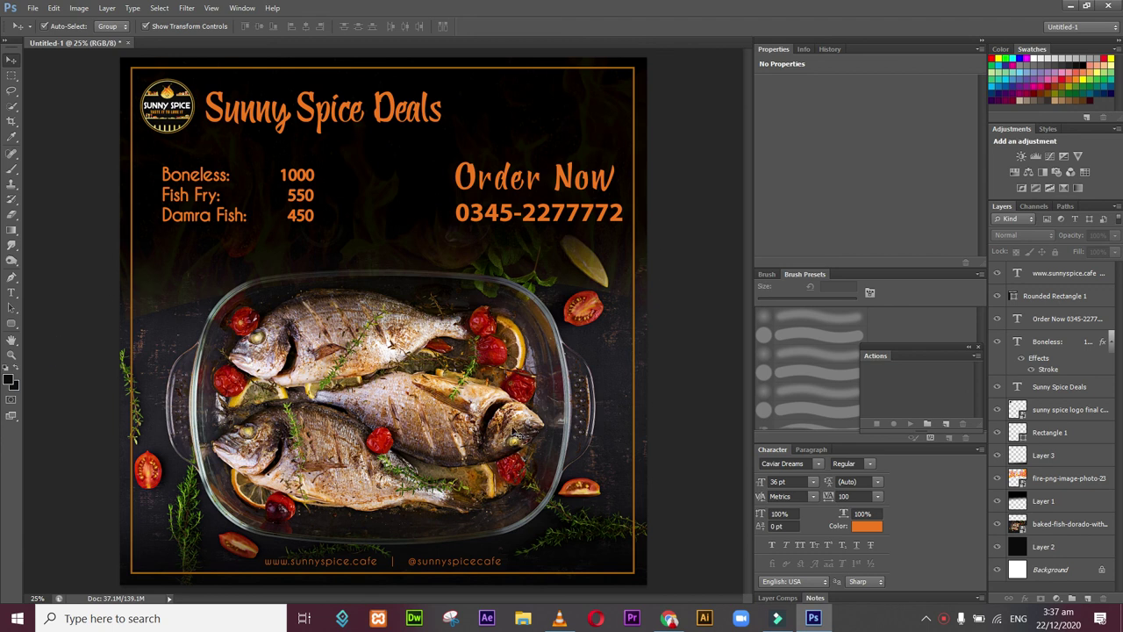
click(561, 261)
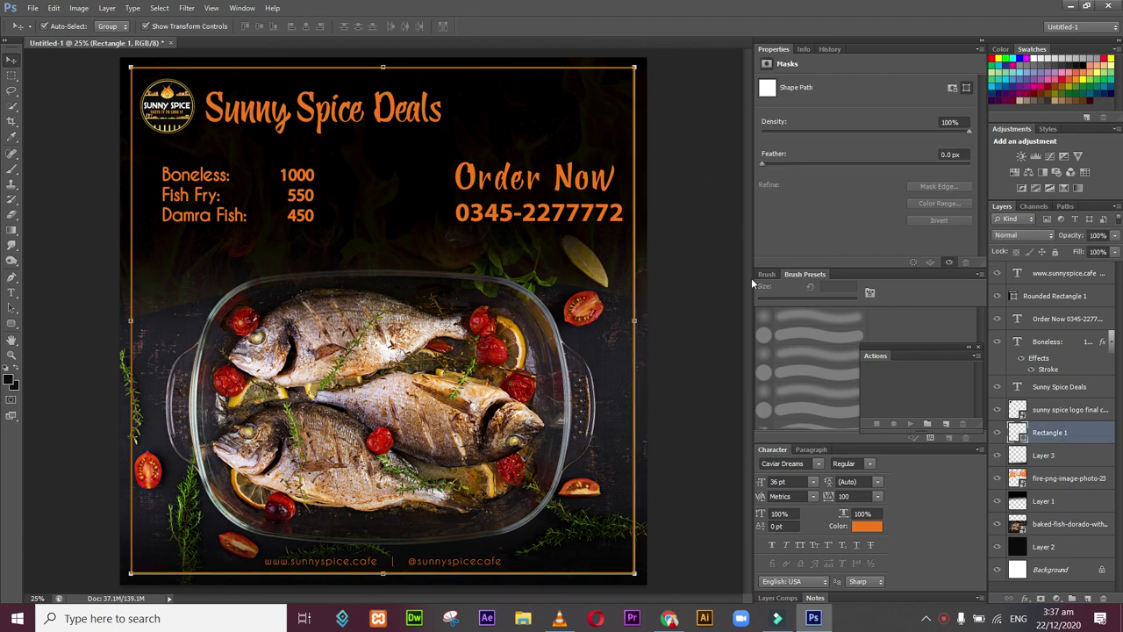
click(724, 274)
click(29, 11)
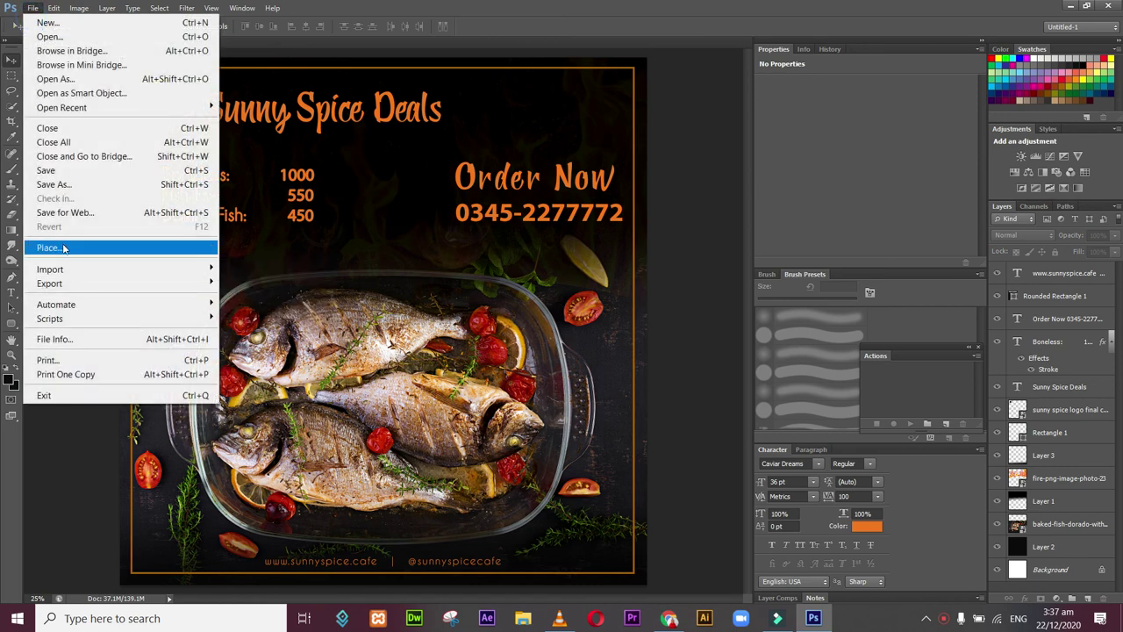
Step: Save the poster to the Desktop as the layered 'deals poster' PSD, accepting the format options
click(77, 185)
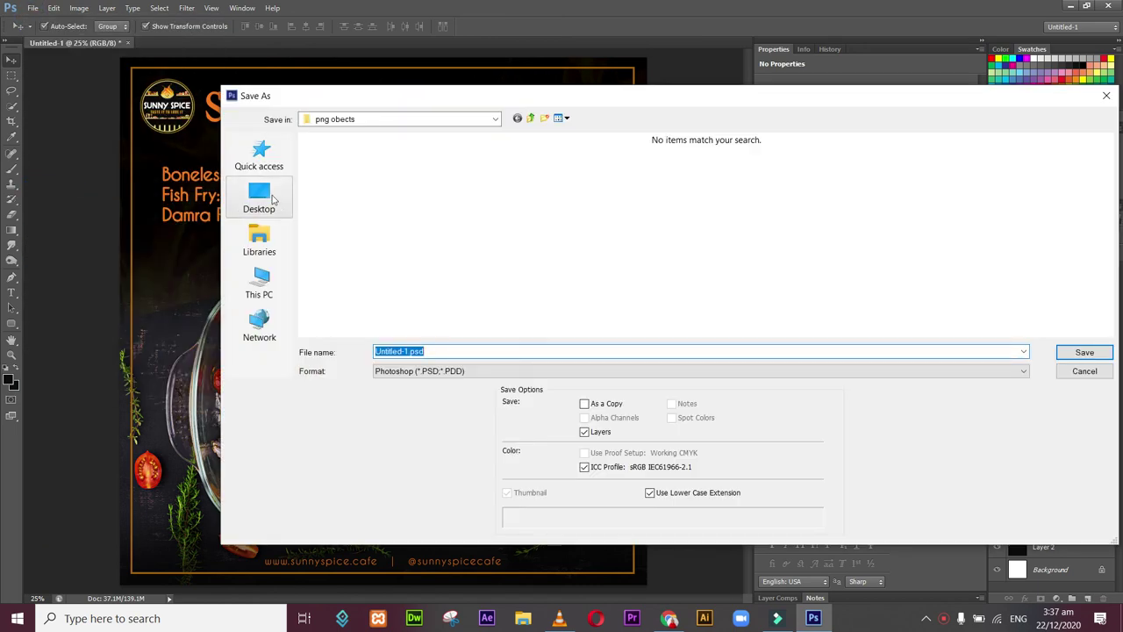
click(269, 196)
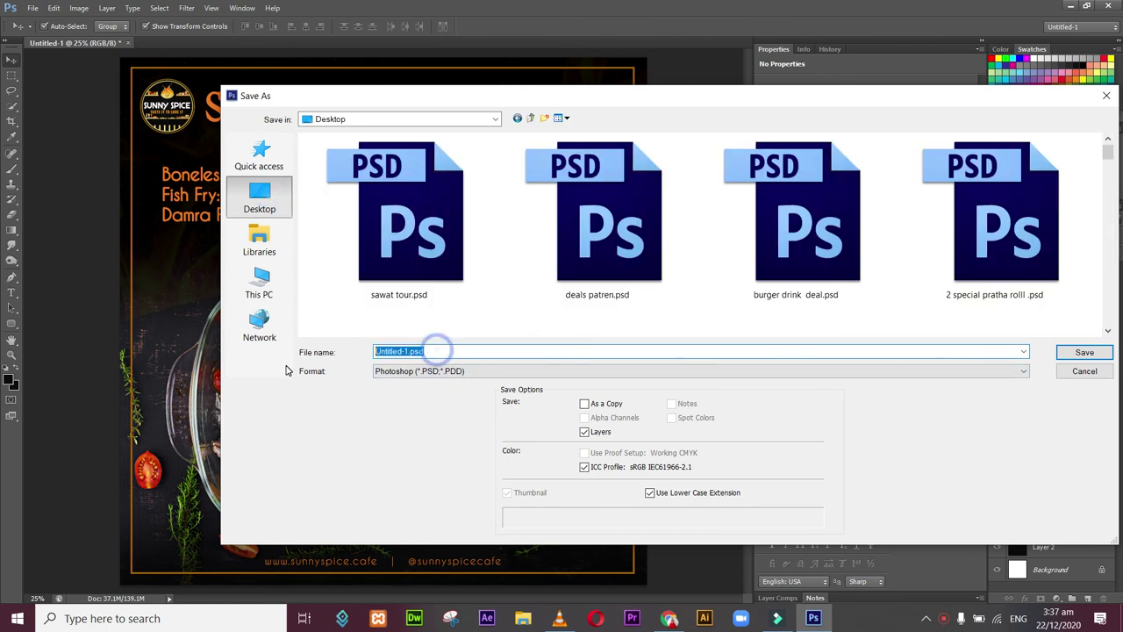
text(deals )
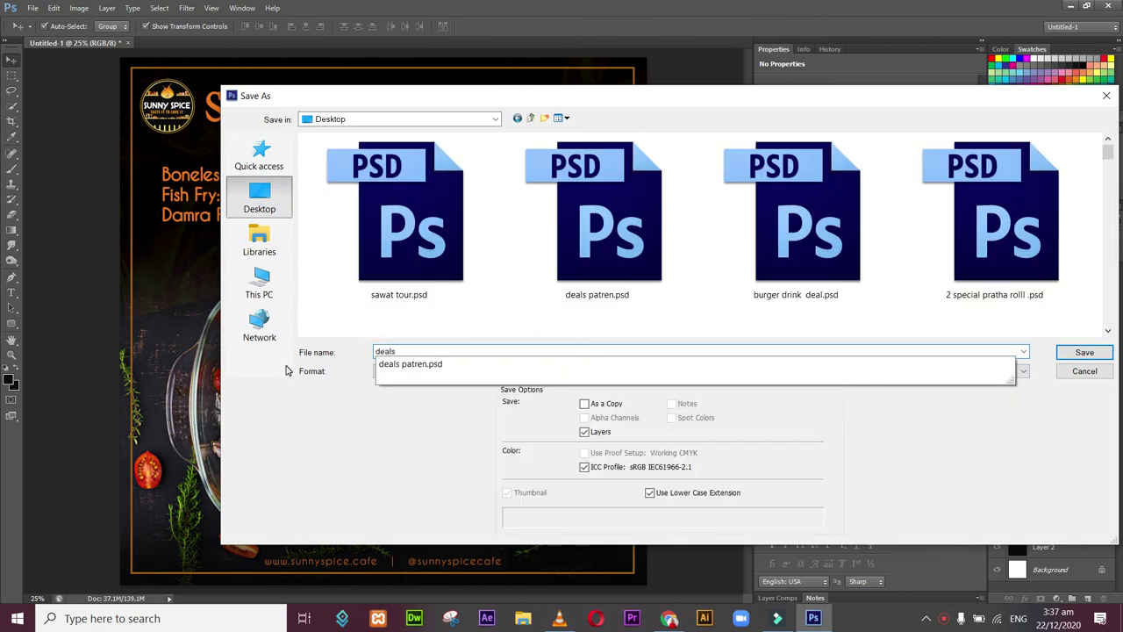
text(poster)
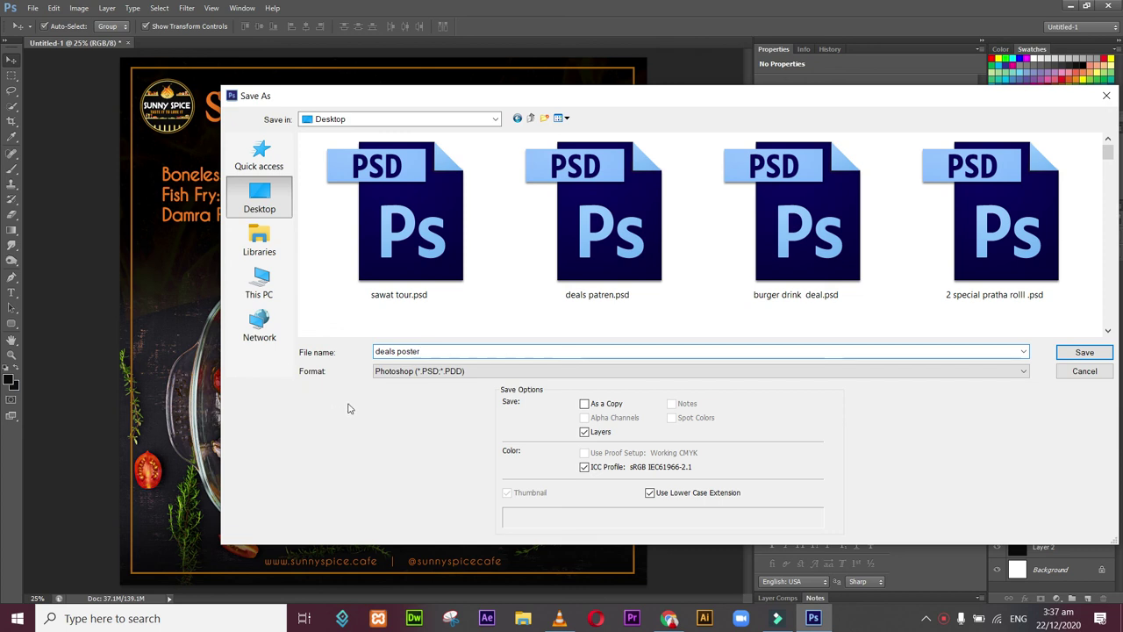
click(1085, 354)
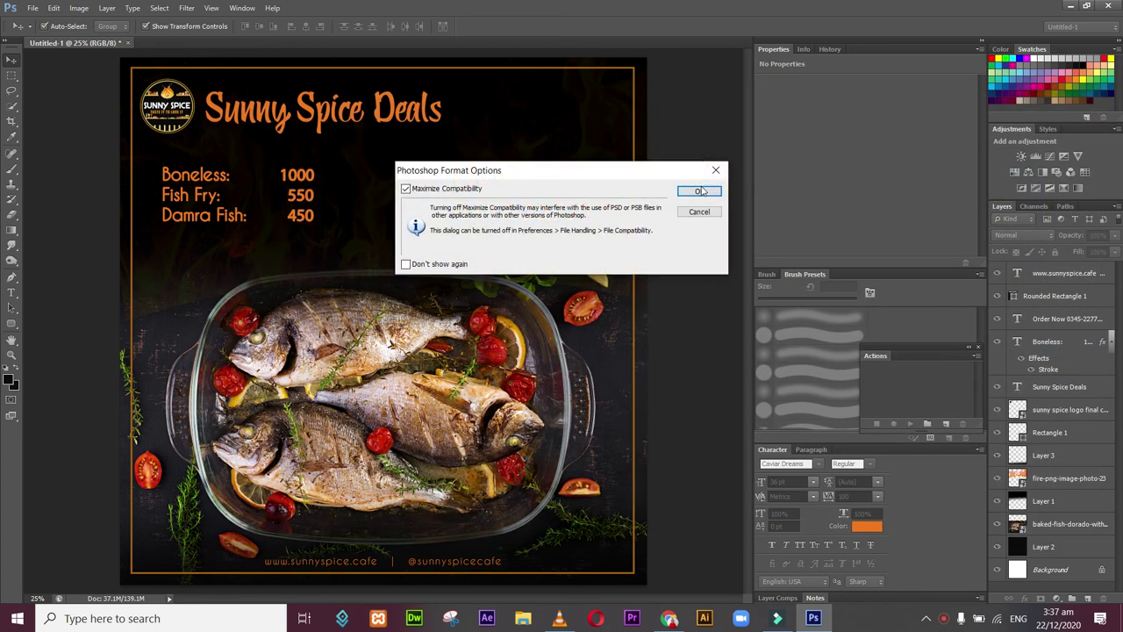
click(701, 191)
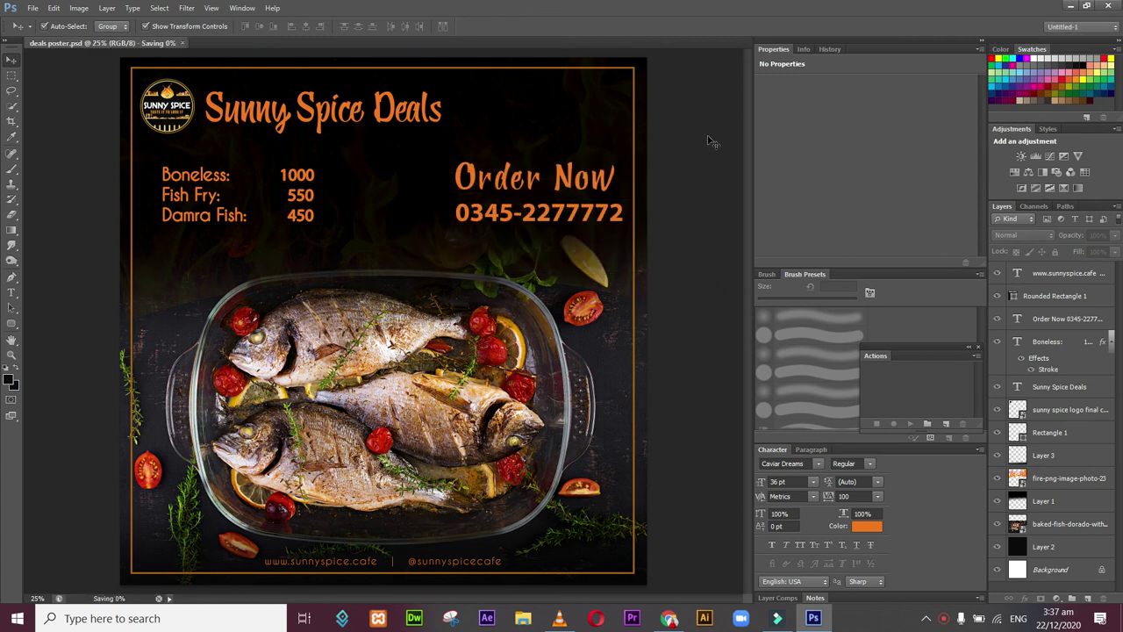
Step: Start another Save As and dismiss the background-saving warning
click(33, 8)
click(91, 185)
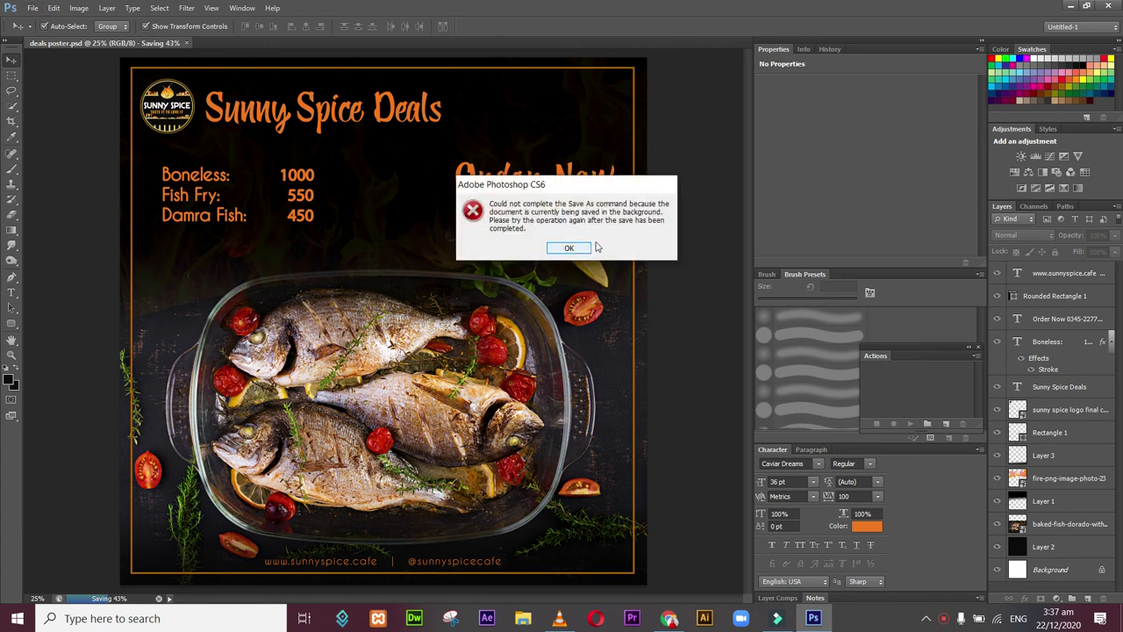
click(572, 253)
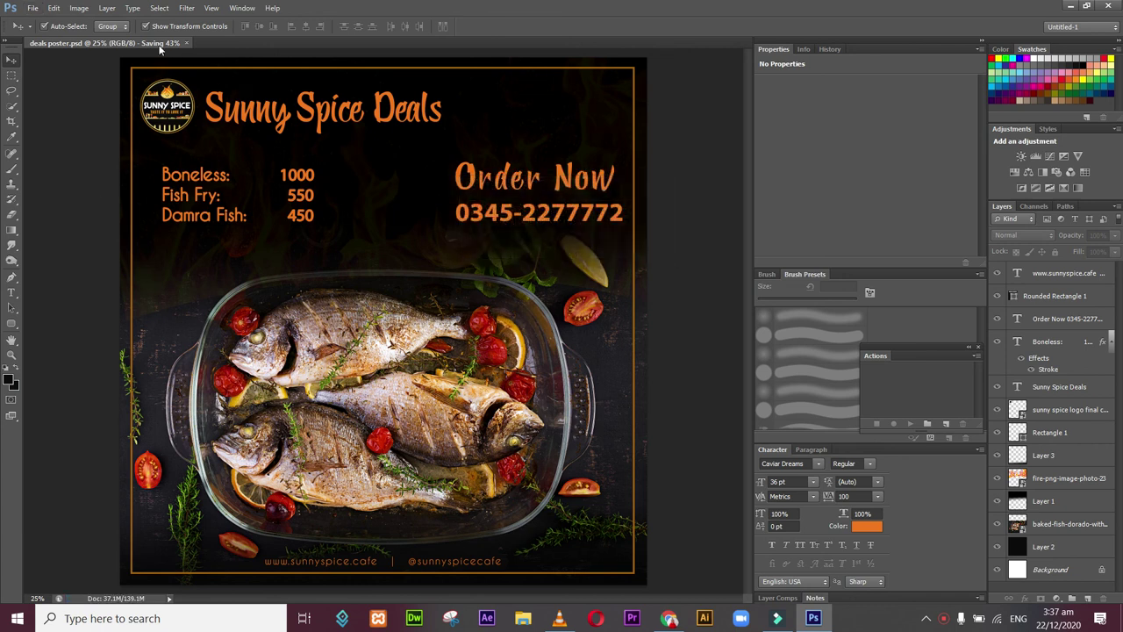
Step: Save a PNG copy named deals poster.png into the Desktop's deals folder, accepting PNG options
click(32, 9)
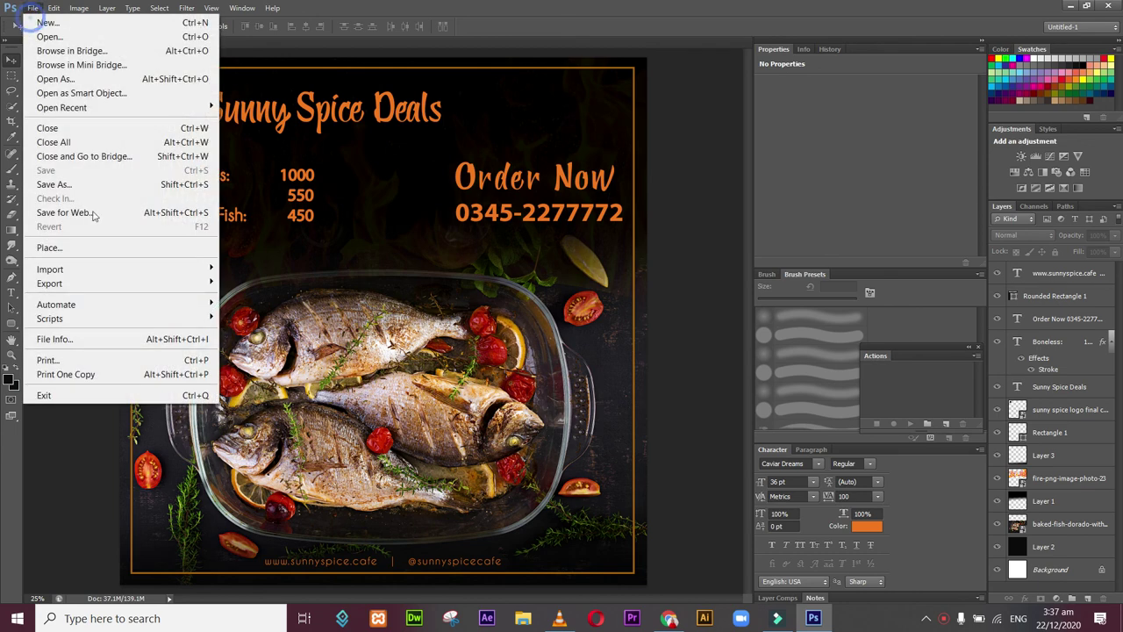
click(79, 186)
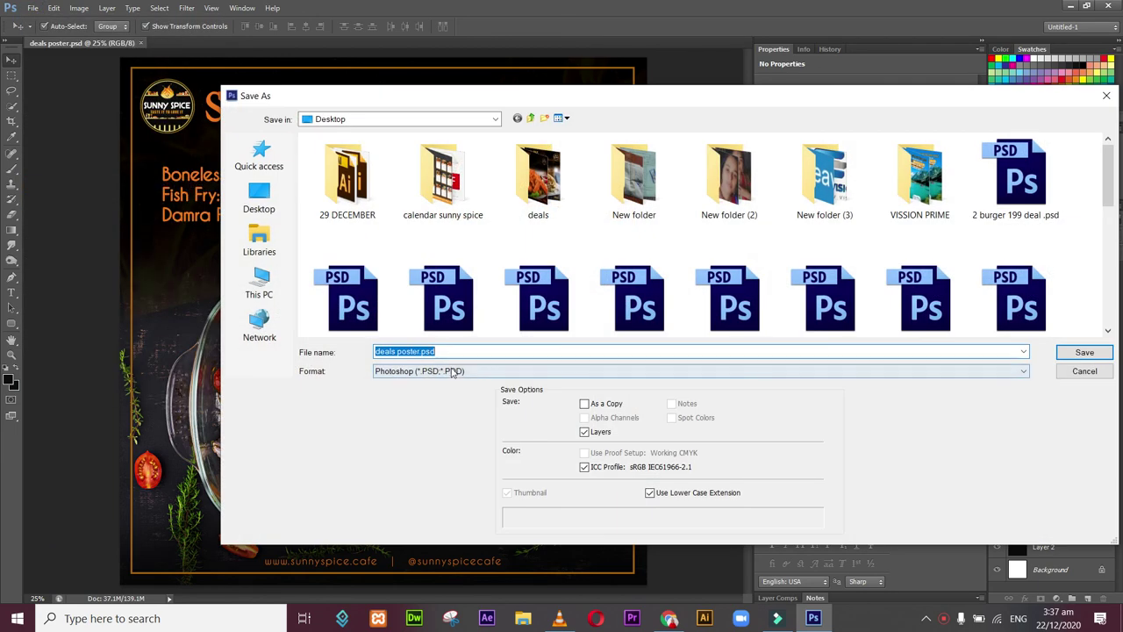
click(434, 371)
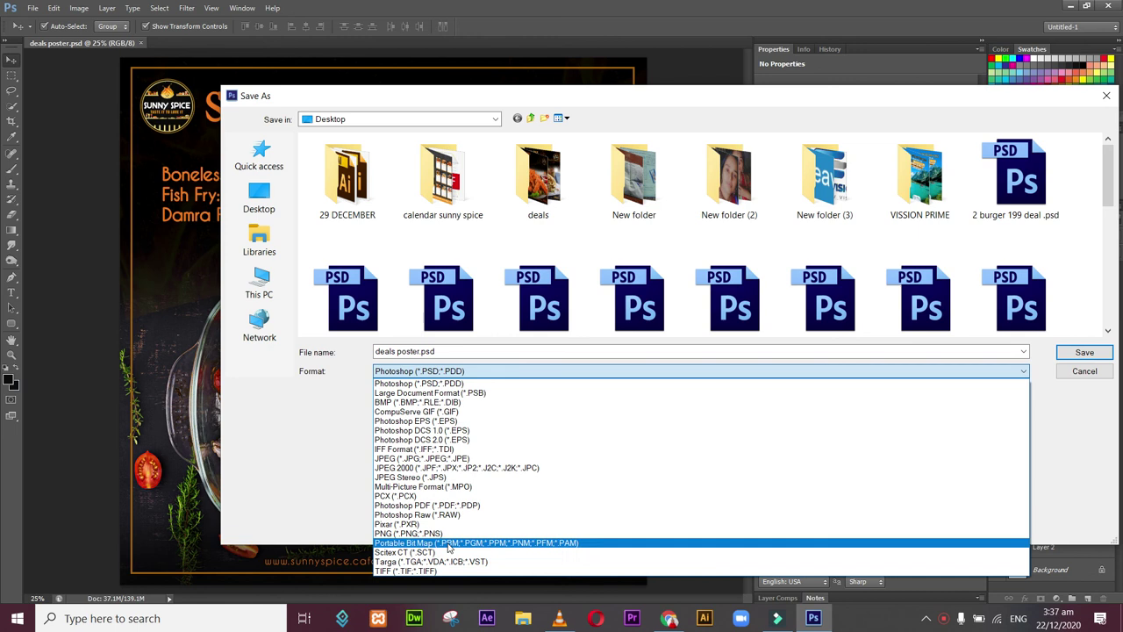
click(445, 534)
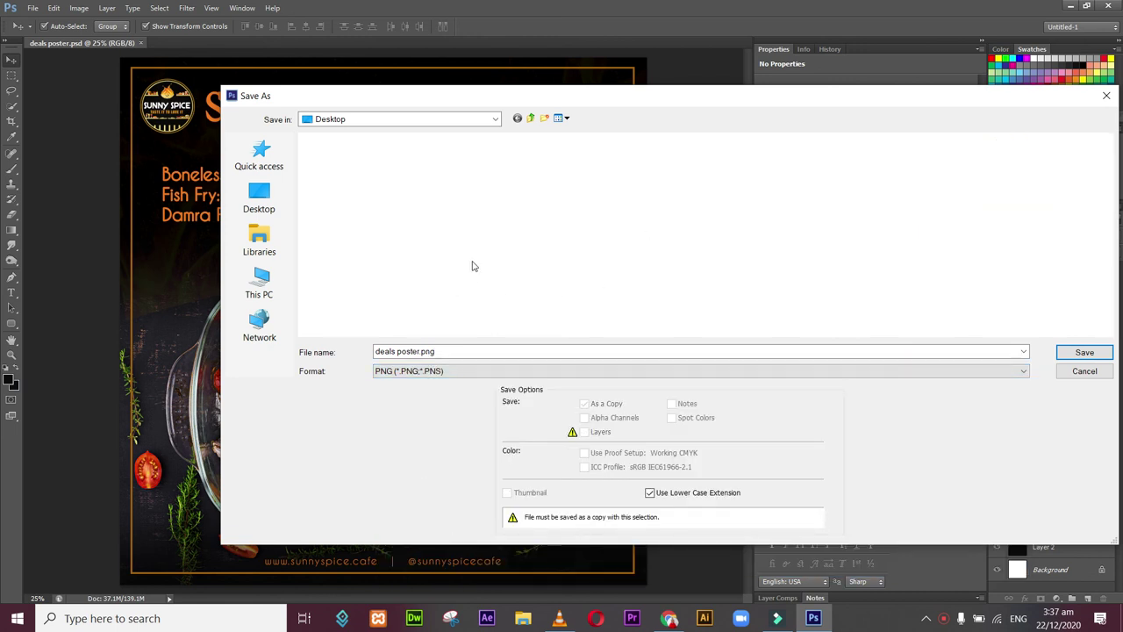
double_click(523, 198)
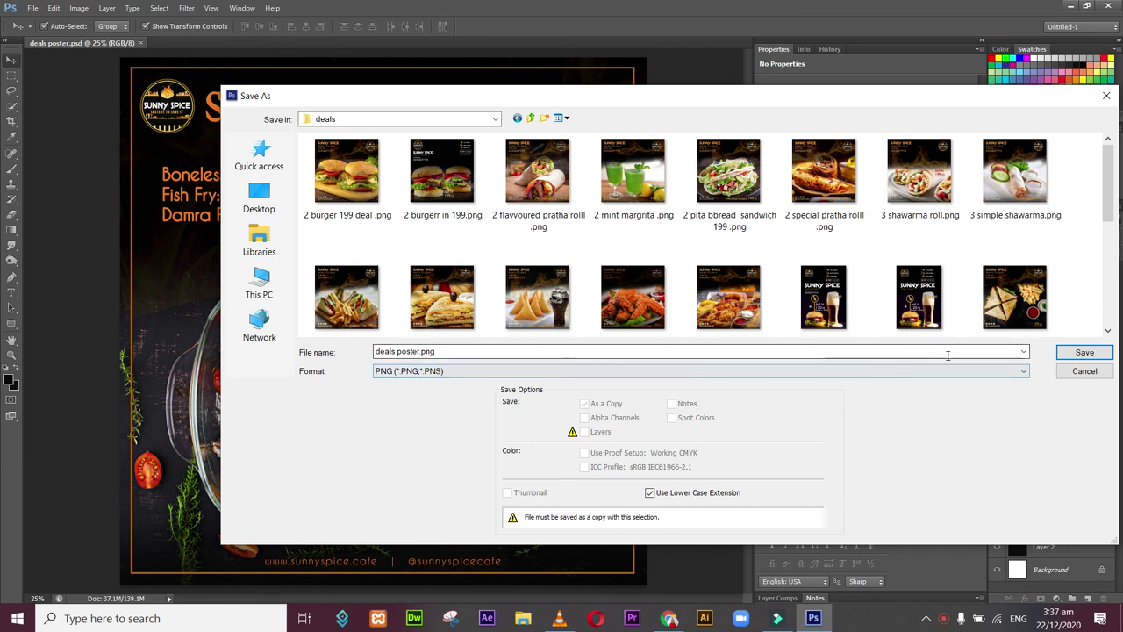
click(1091, 353)
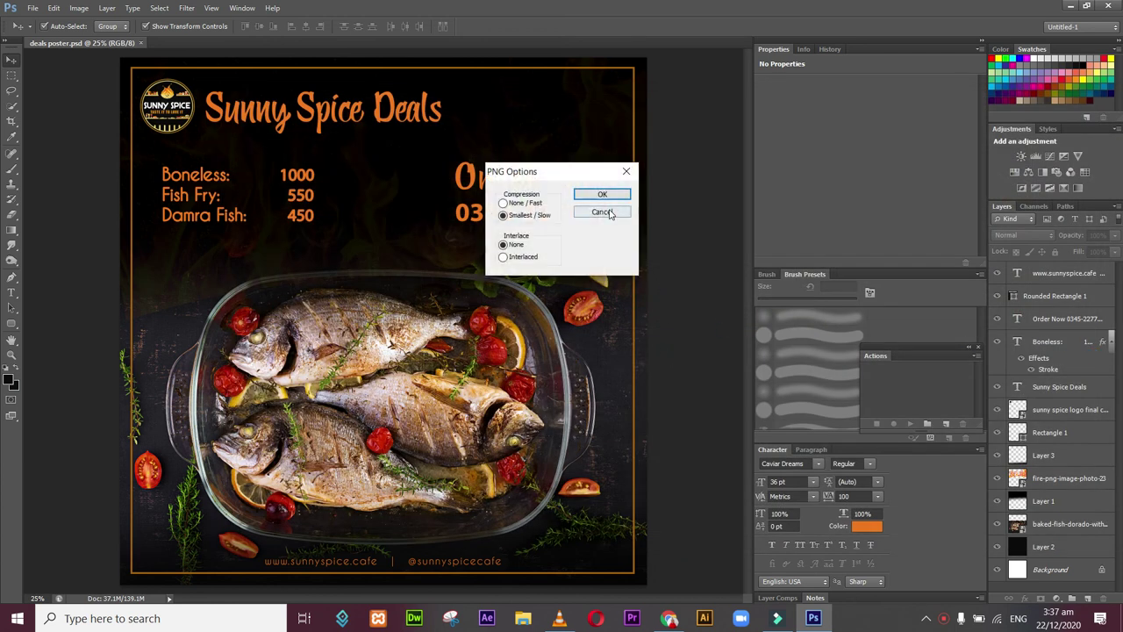
click(602, 197)
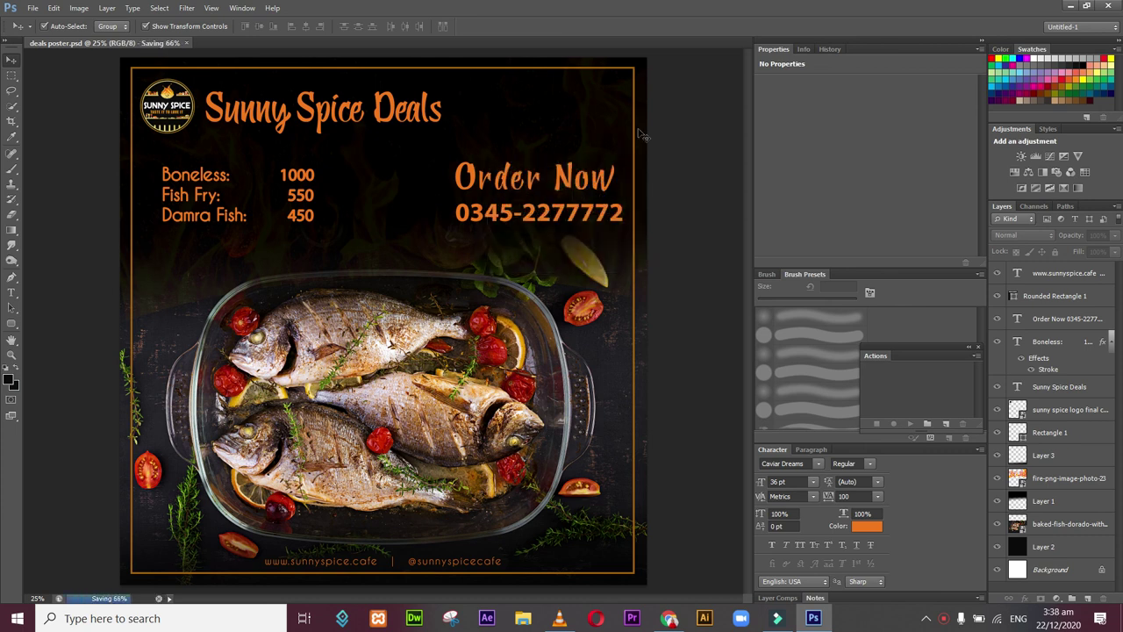